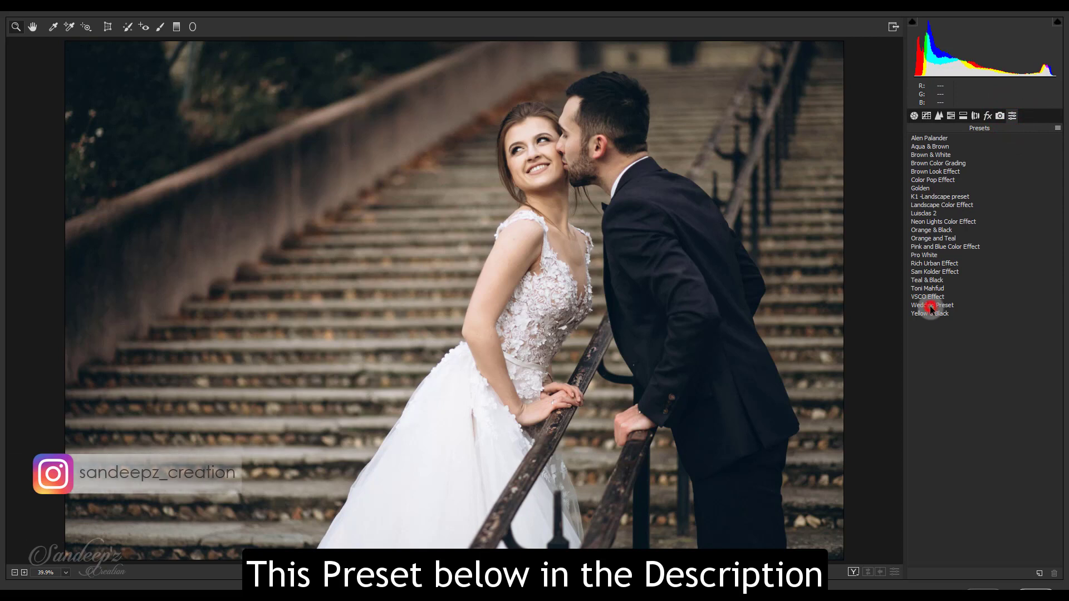
Apply the Wedding Preset to the couple photo and set Exposure to -0.10, Clarity to +12 and Blacks to -16.
left_click(930, 305)
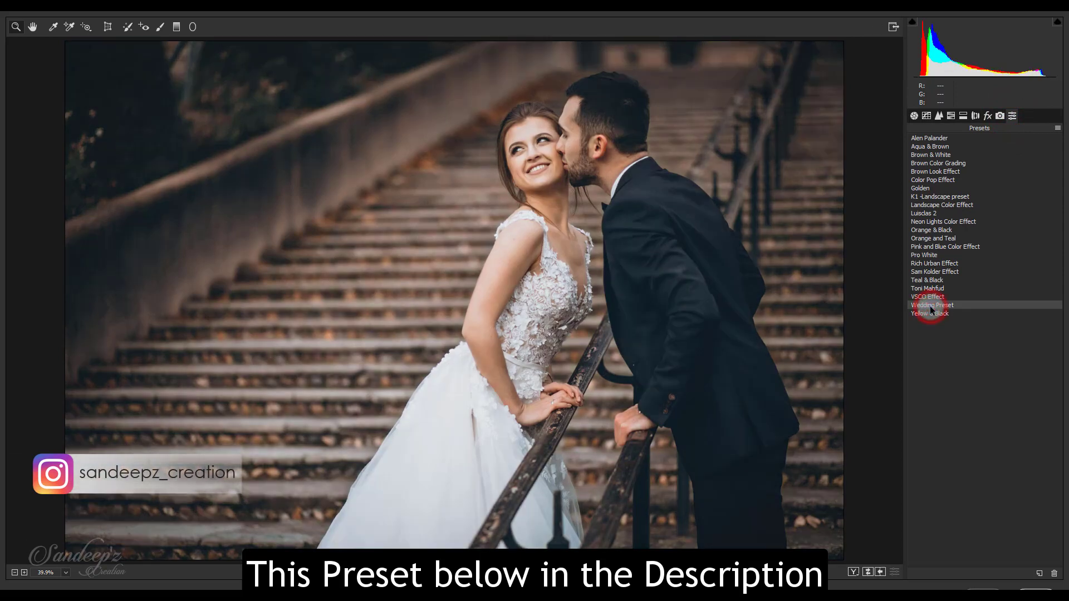
left_click(914, 115)
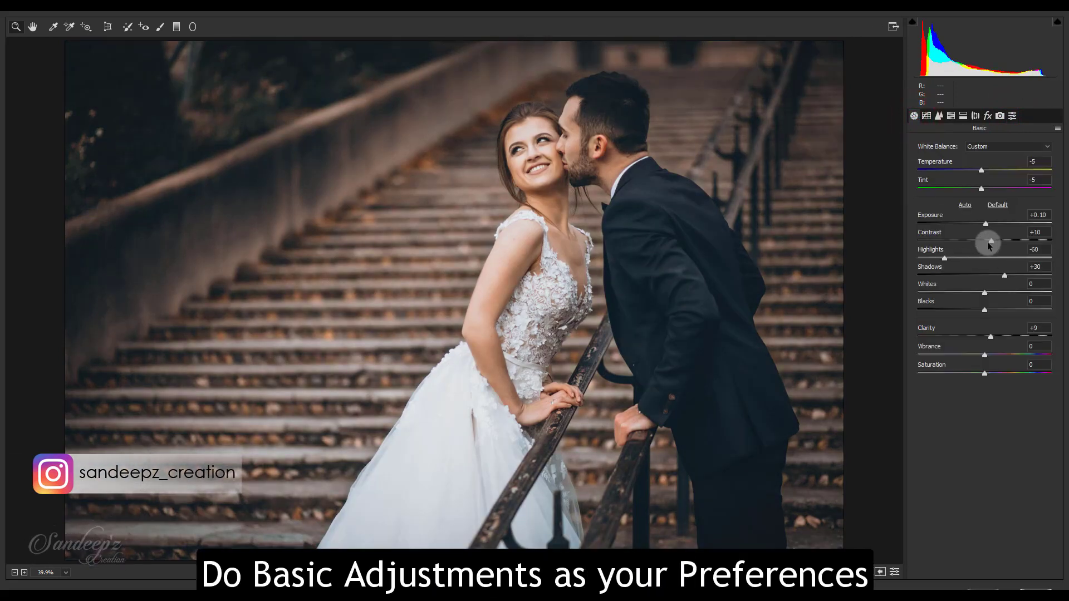
left_click_drag(983, 224, 981, 225)
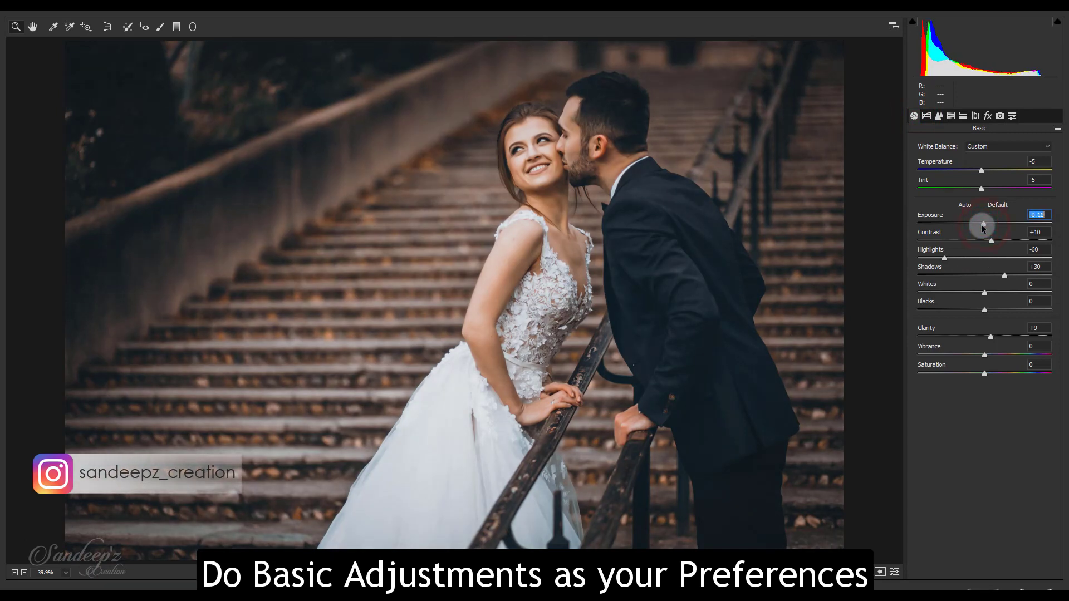
left_click_drag(990, 334, 992, 335)
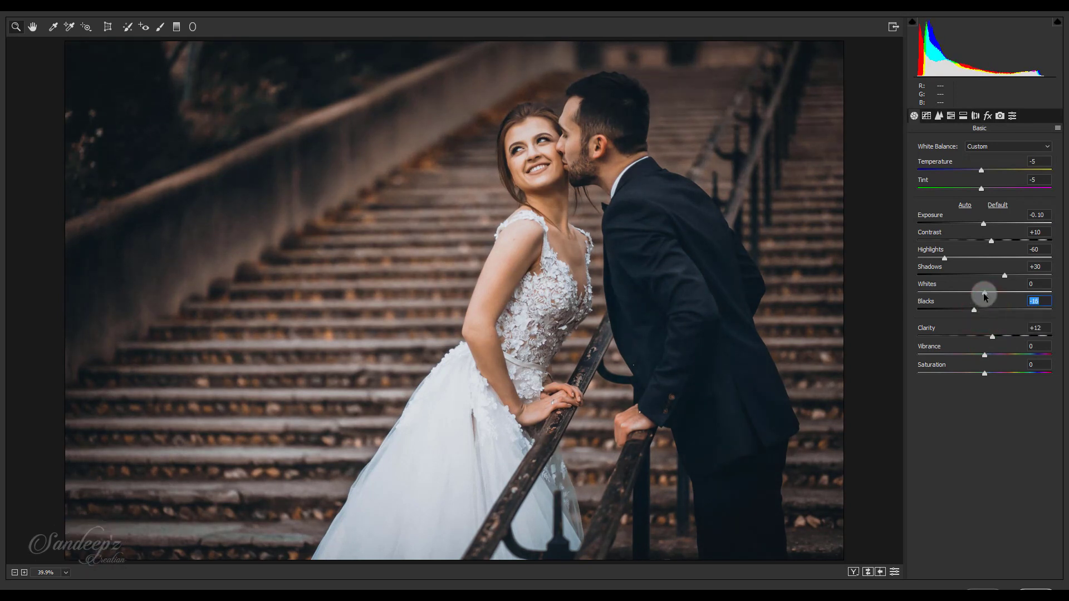
Adjust the basic tones: Whites -19, Shadows +67, Highlights -25, Exposure 0.00 and Contrast -20.
left_click_drag(984, 293, 1029, 272)
left_click_drag(943, 258, 968, 263)
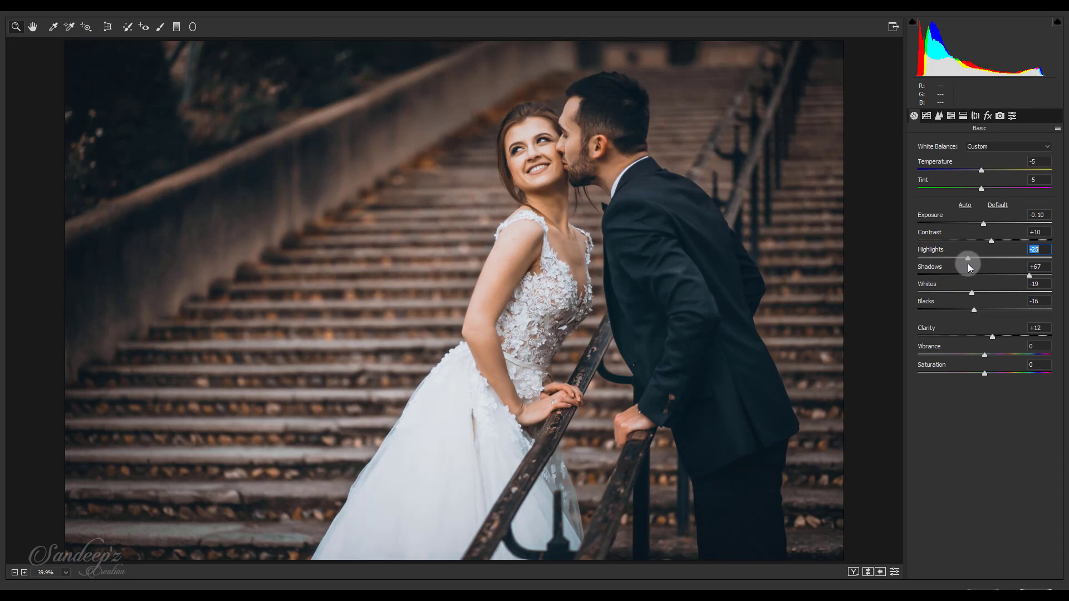
left_click(983, 224)
type("0")
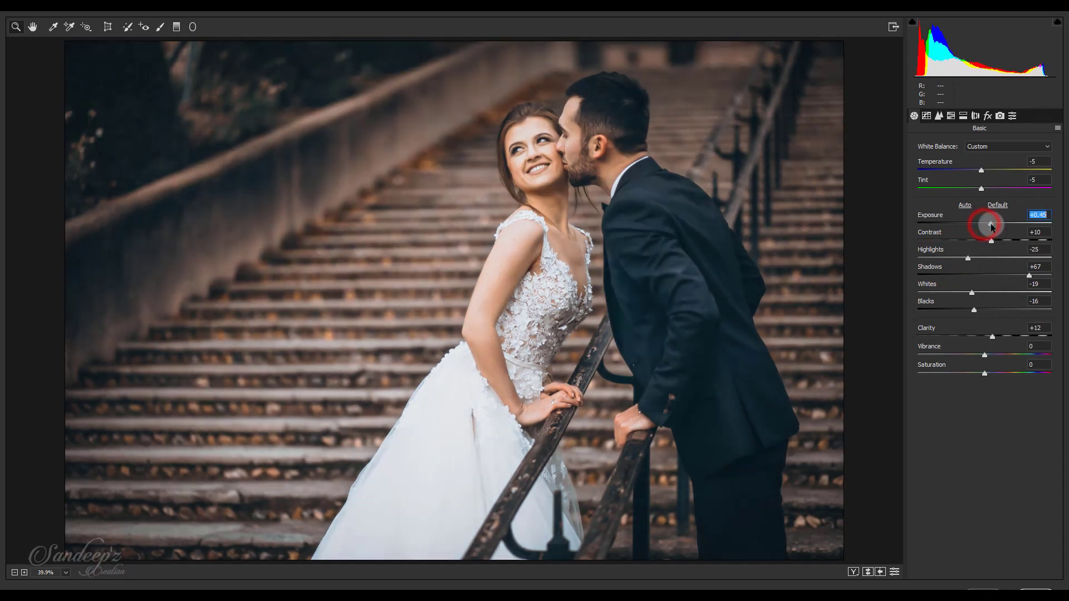
left_click_drag(991, 241, 970, 245)
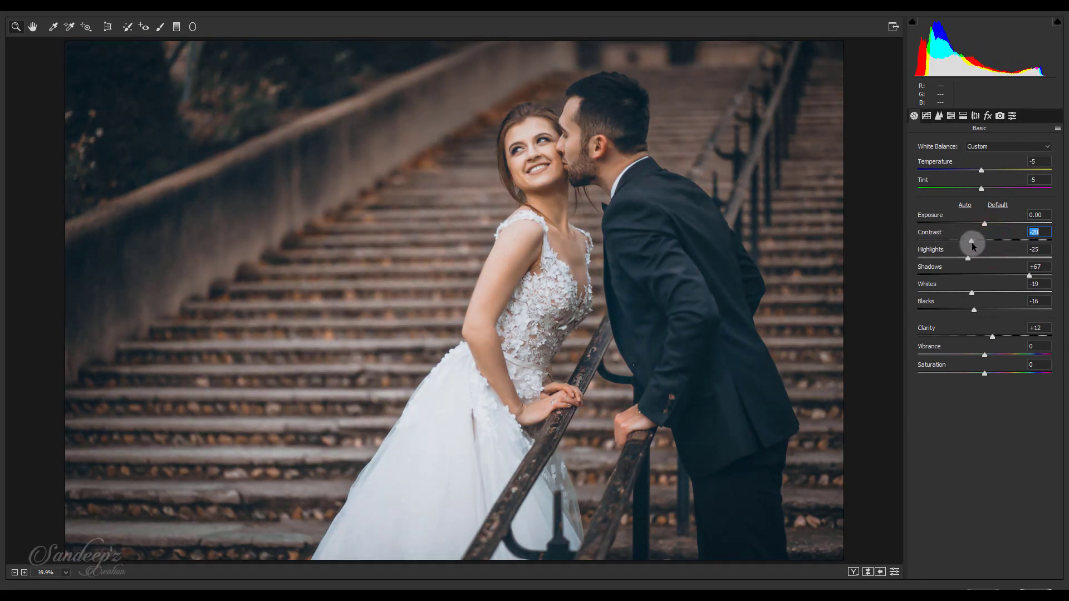
Darken the photo's edges by setting the post-crop vignetting amount to -23.
left_click(987, 117)
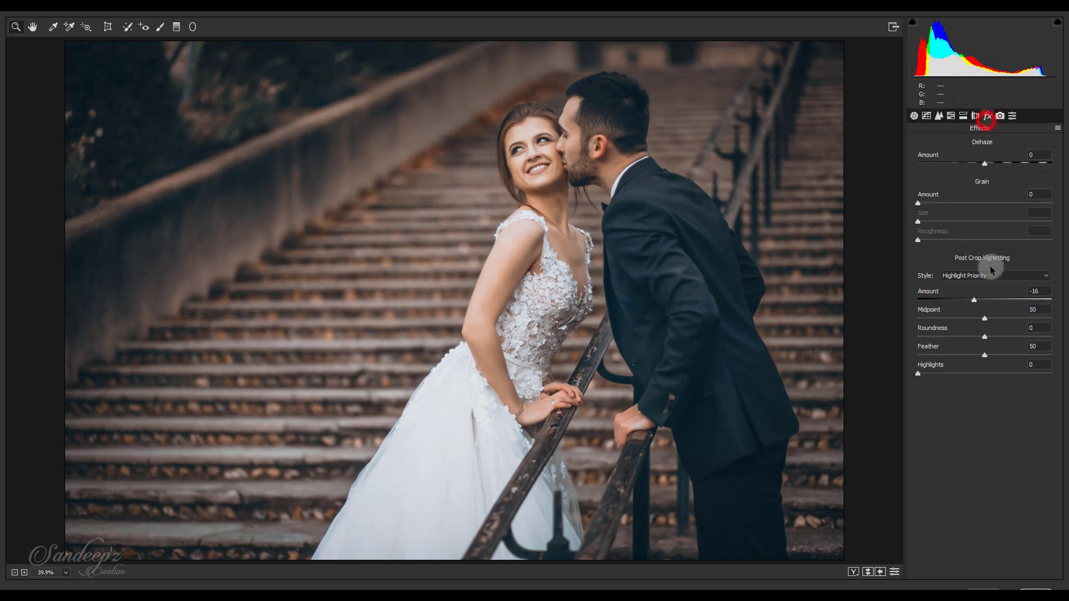
left_click_drag(974, 298, 969, 301)
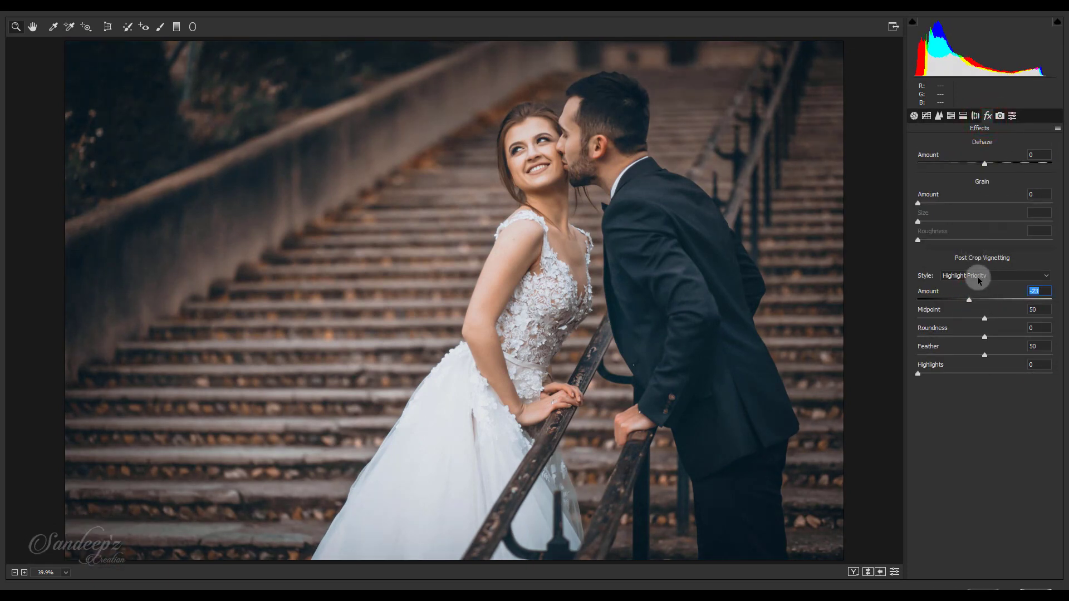
Split-tone the photo with highlights at hue 57, saturation 8 and shadows at hue 288, saturation 9.
left_click(952, 116)
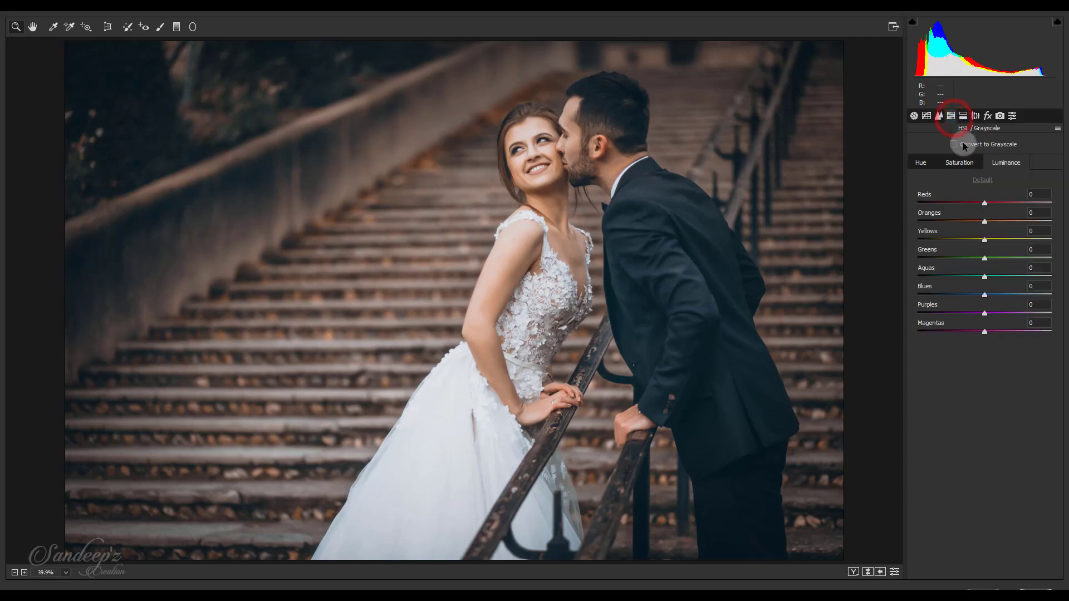
left_click(963, 116)
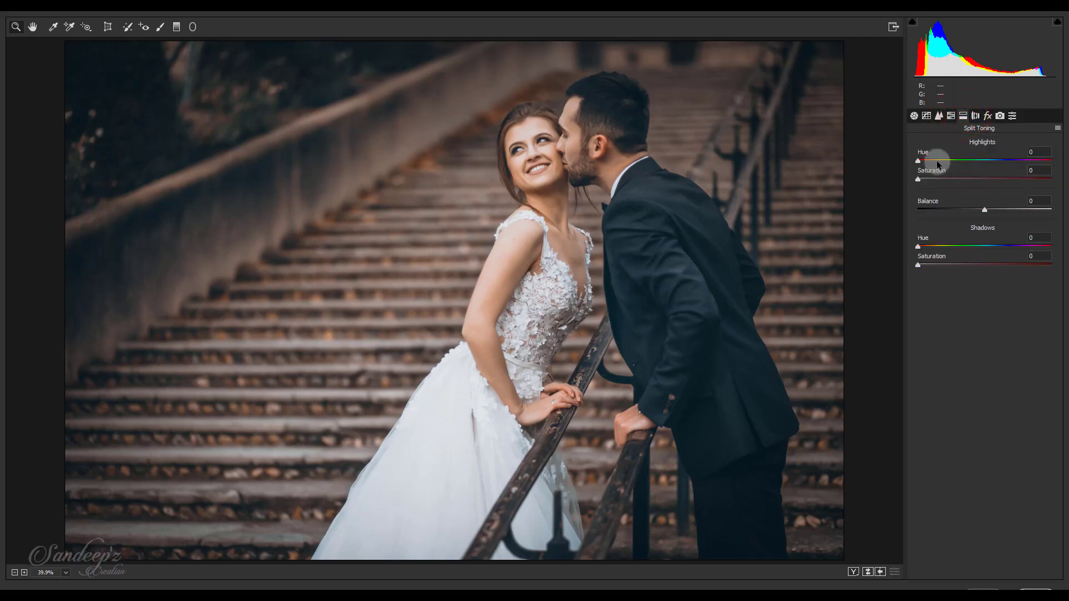
left_click(938, 160)
left_click(924, 180)
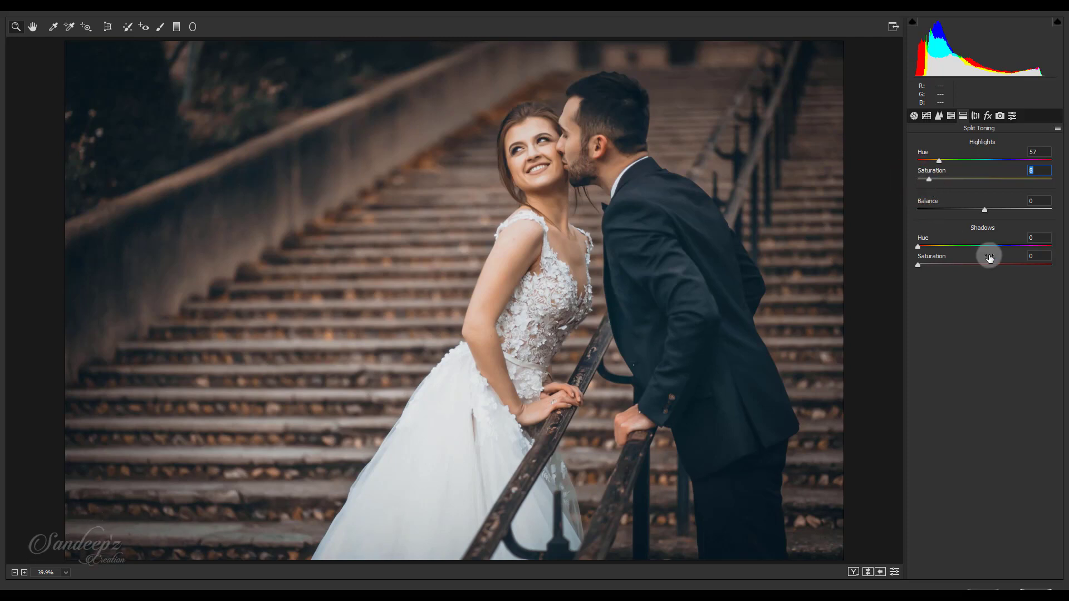
left_click(1024, 246)
left_click(927, 265)
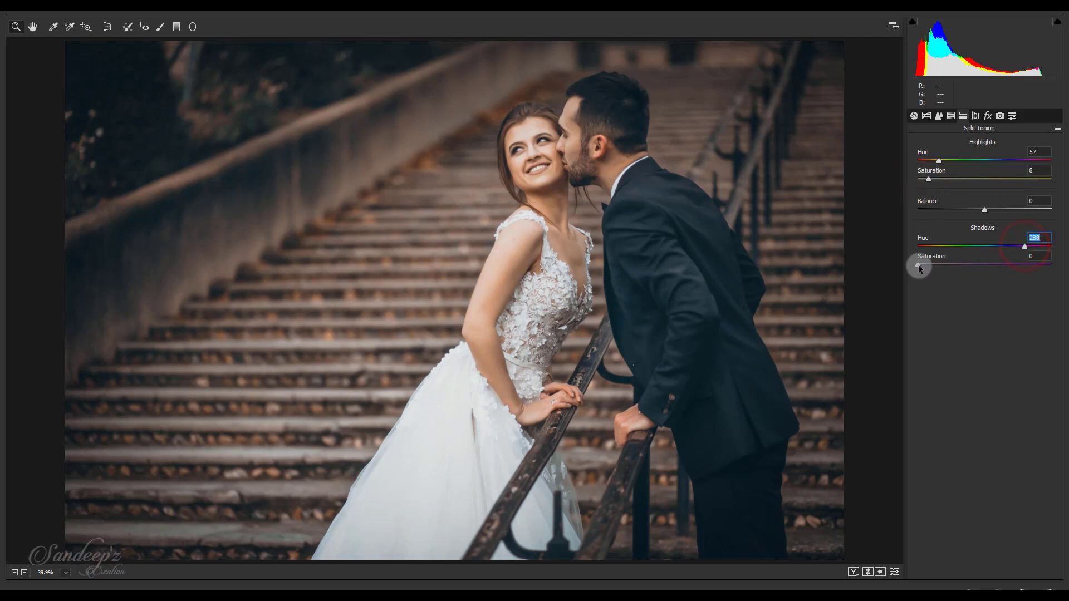
left_click_drag(929, 265, 930, 265)
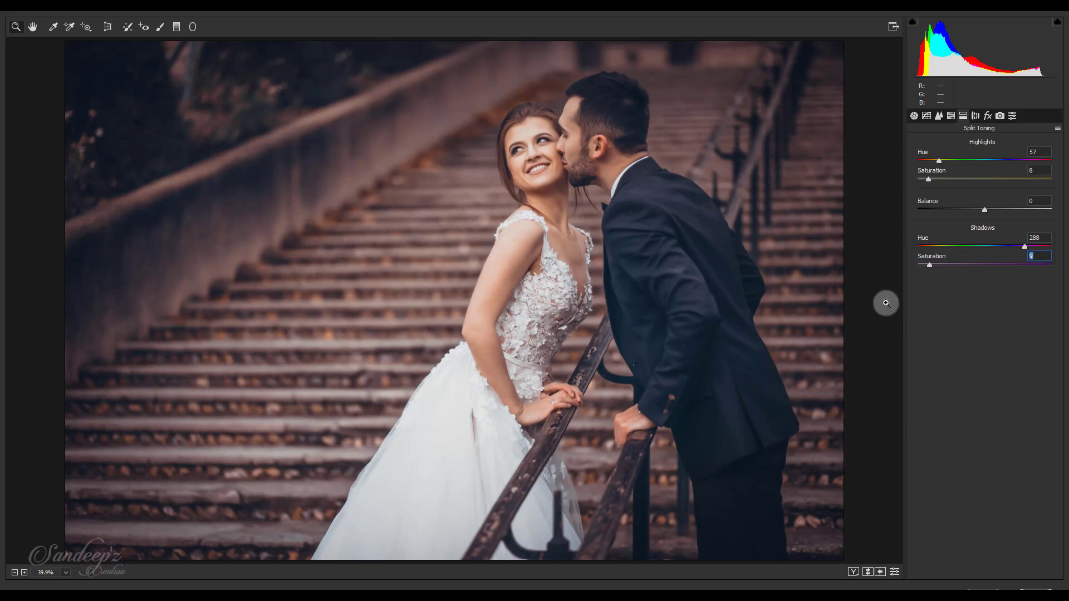
Set the sharpening amount to 25 in the detail settings.
left_click(950, 116)
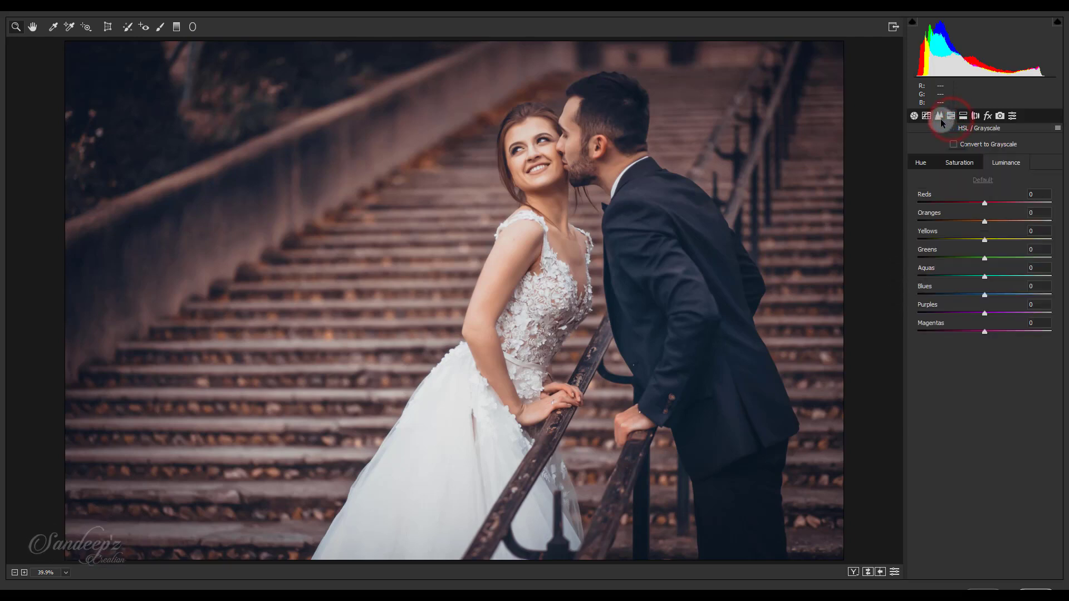
left_click(940, 116)
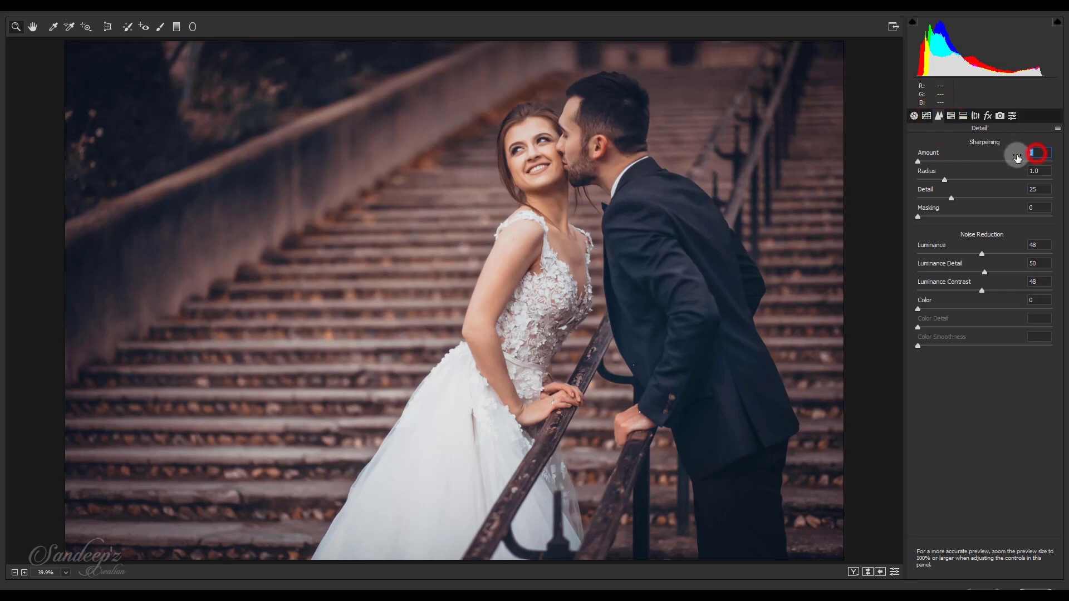
type("25")
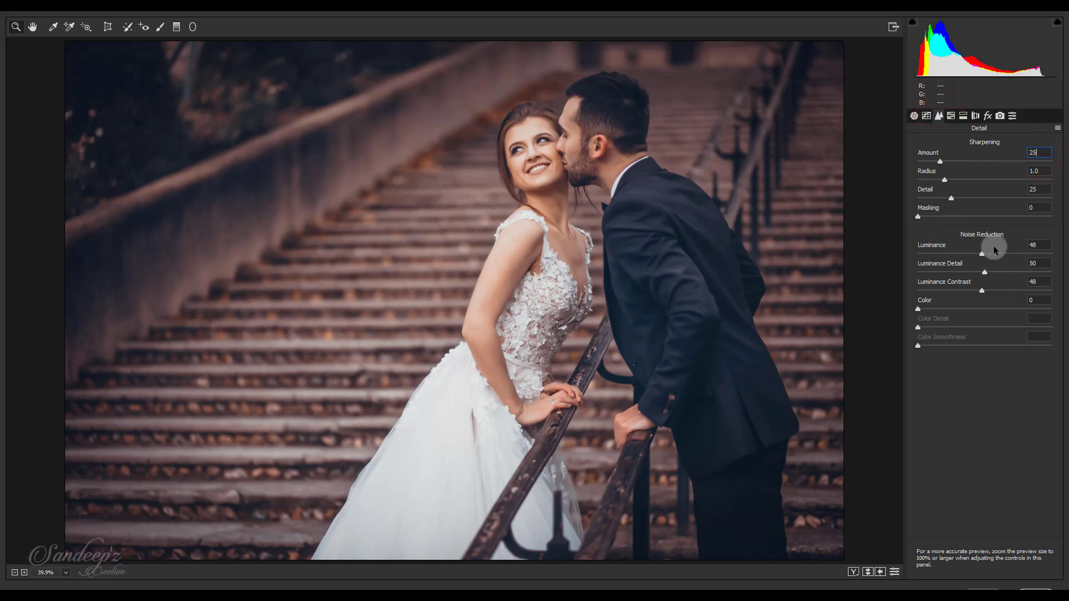
Raise the RGB point curve's black point to output 17 and apply the Camera Raw adjustments.
left_click(926, 116)
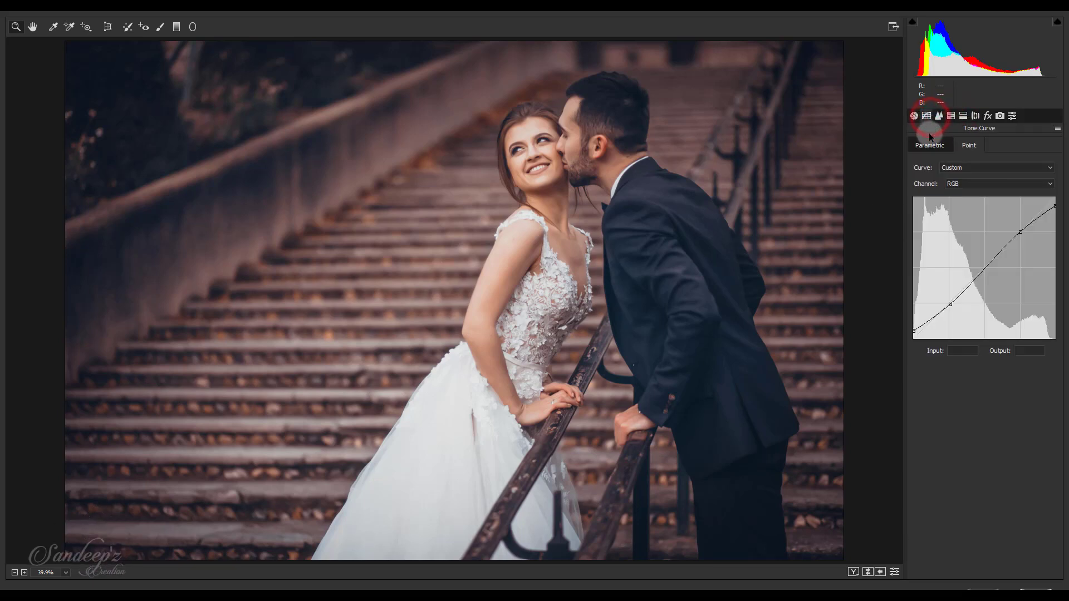
left_click_drag(915, 332, 912, 330)
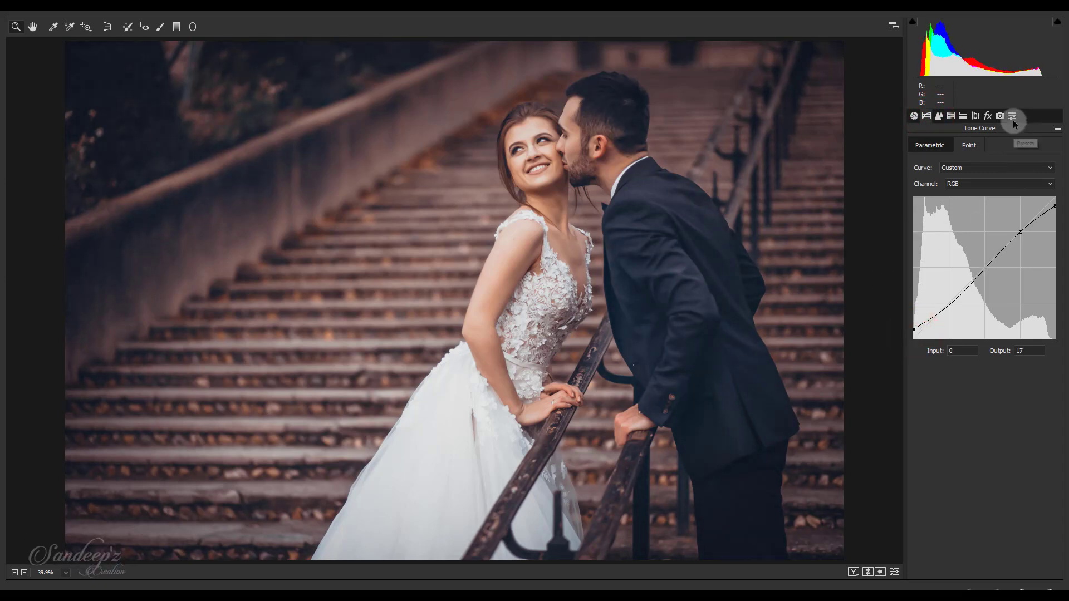
left_click(997, 586)
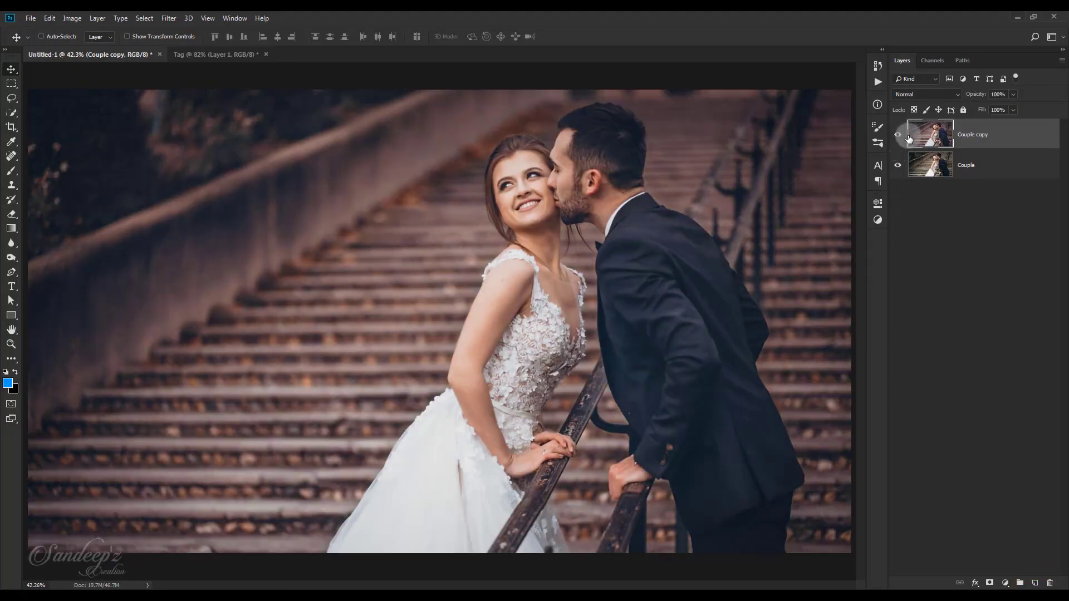
Compare the graded layer with the original photo by toggling its visibility, and duplicate the Couple copy layer.
left_click(897, 135)
left_click(897, 135)
left_click(897, 135)
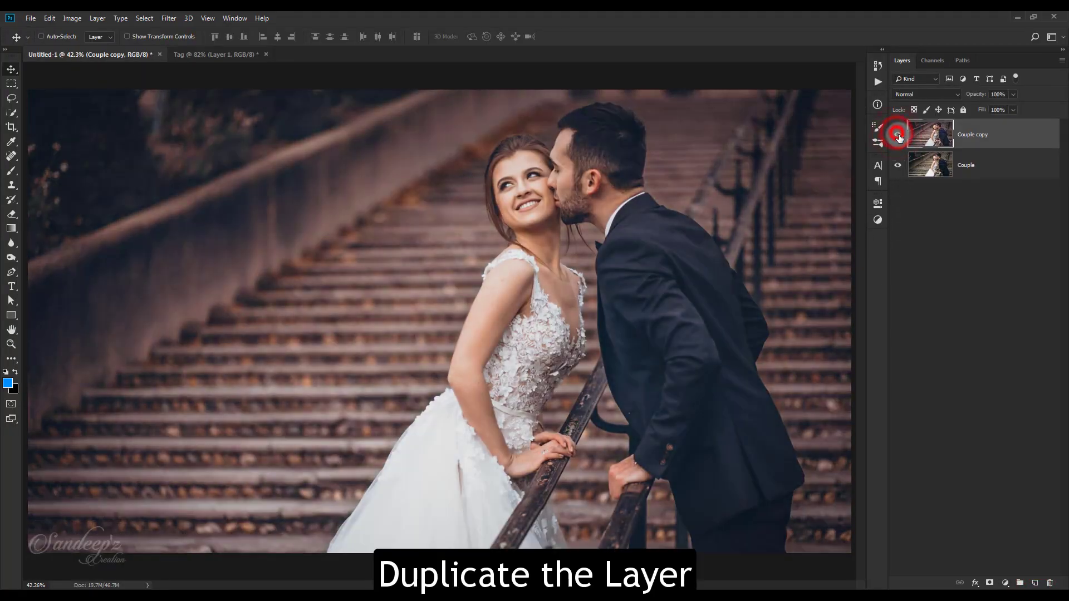
left_click_drag(1004, 145, 1034, 583)
Apply the SkinFiner filter to the duplicated layer with its preset smoothing values after inspecting the faces at 1:1.
left_click(169, 19)
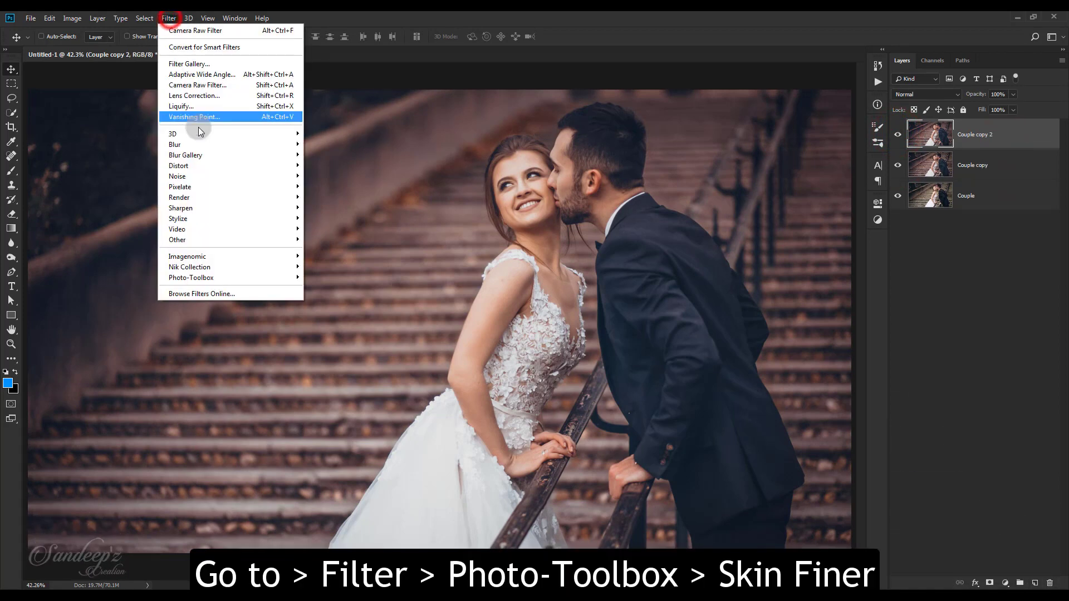
mouse_move(222, 278)
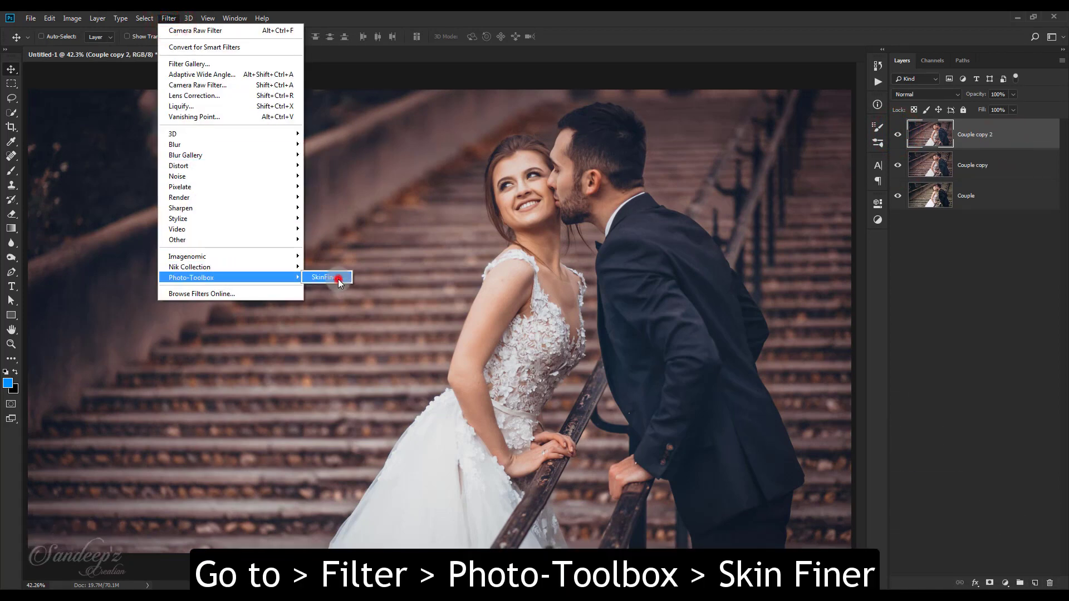
left_click(339, 277)
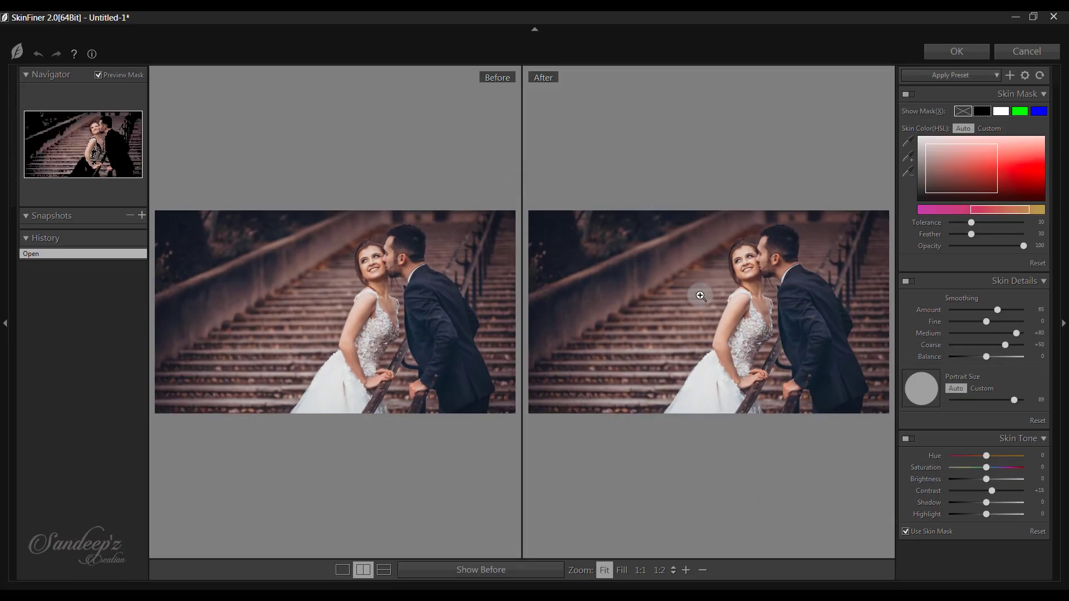
left_click(762, 258)
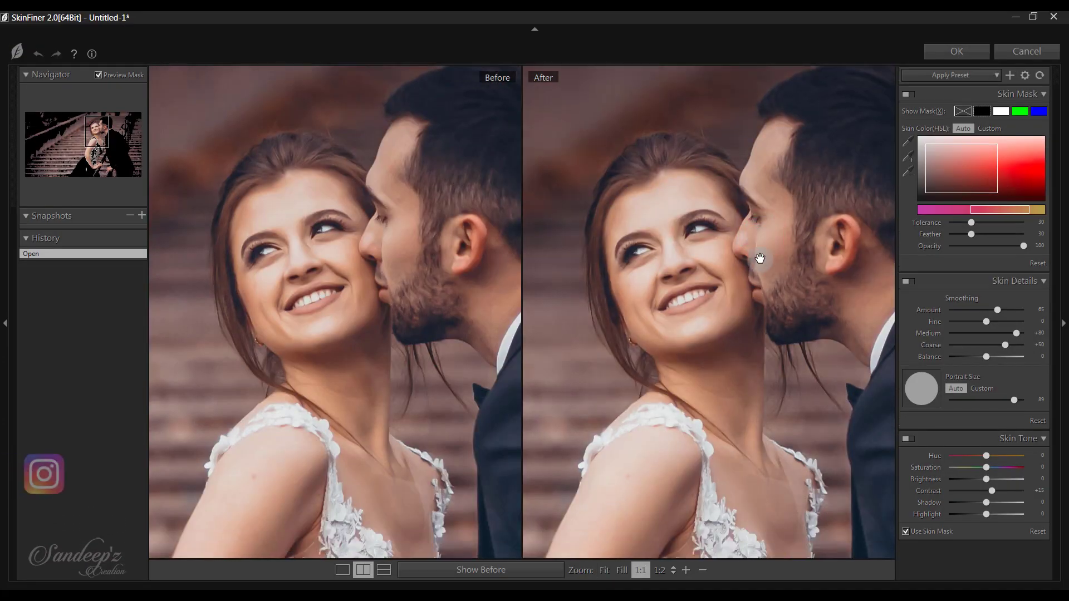
scroll(760, 258, "down", 2)
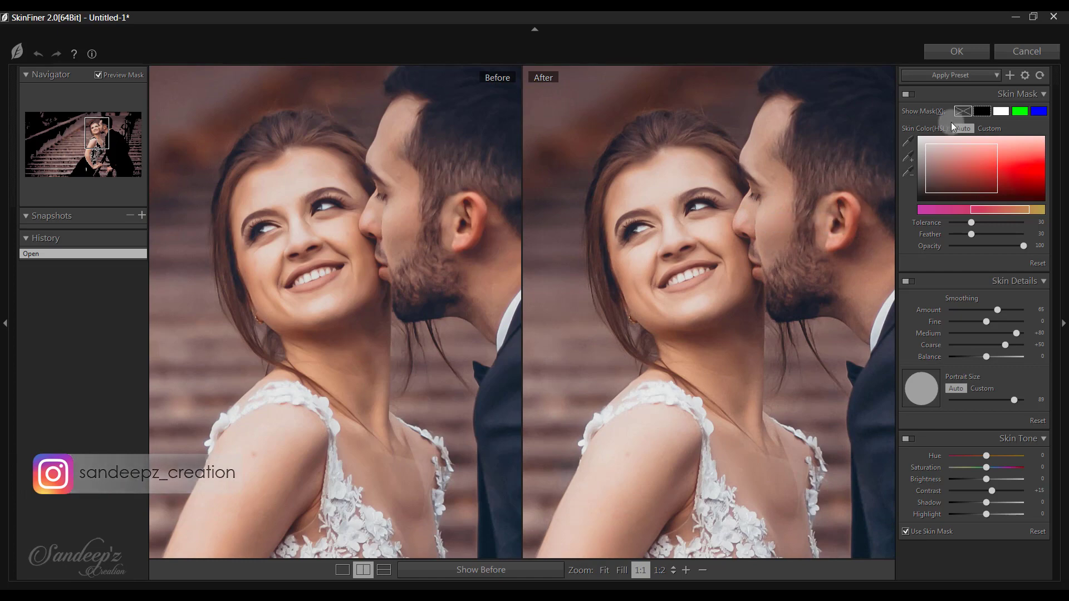
left_click(956, 51)
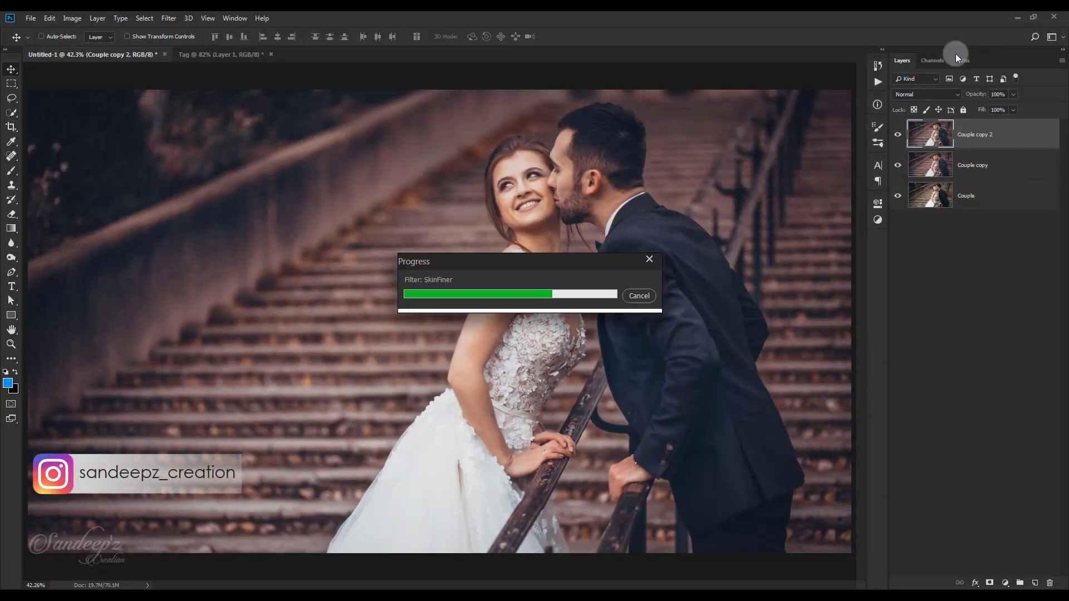
Compare the photo with and without the skin smoothing, and duplicate the Couple copy 2 layer.
left_click(897, 138)
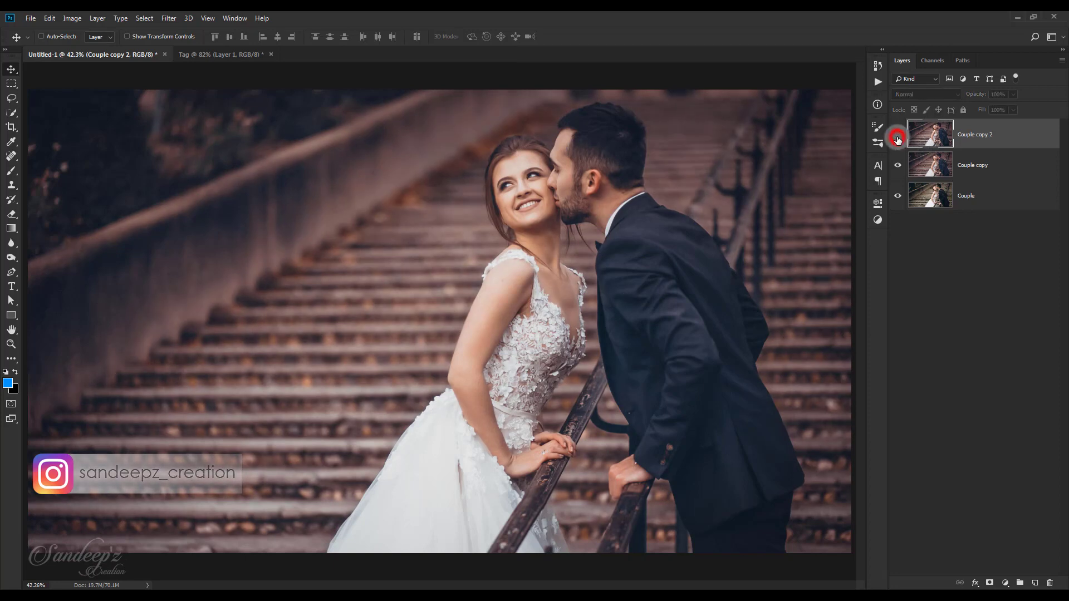
left_click(897, 137)
left_click_drag(977, 148, 1034, 582)
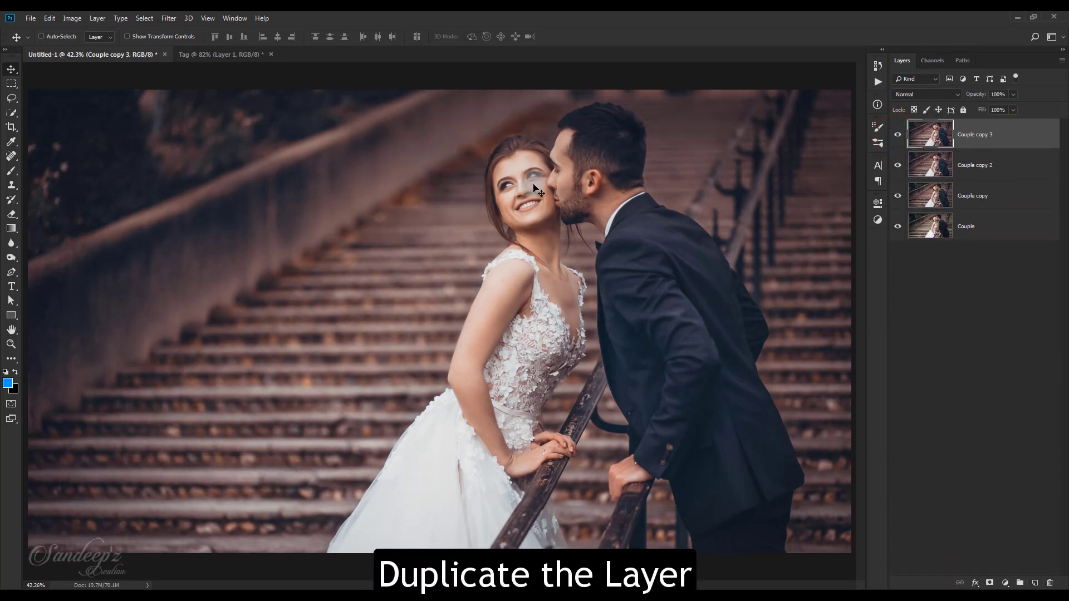
Apply the Imagenomic Portraiture filter to the new top layer using the Enhance: Glamour preset.
left_click(174, 20)
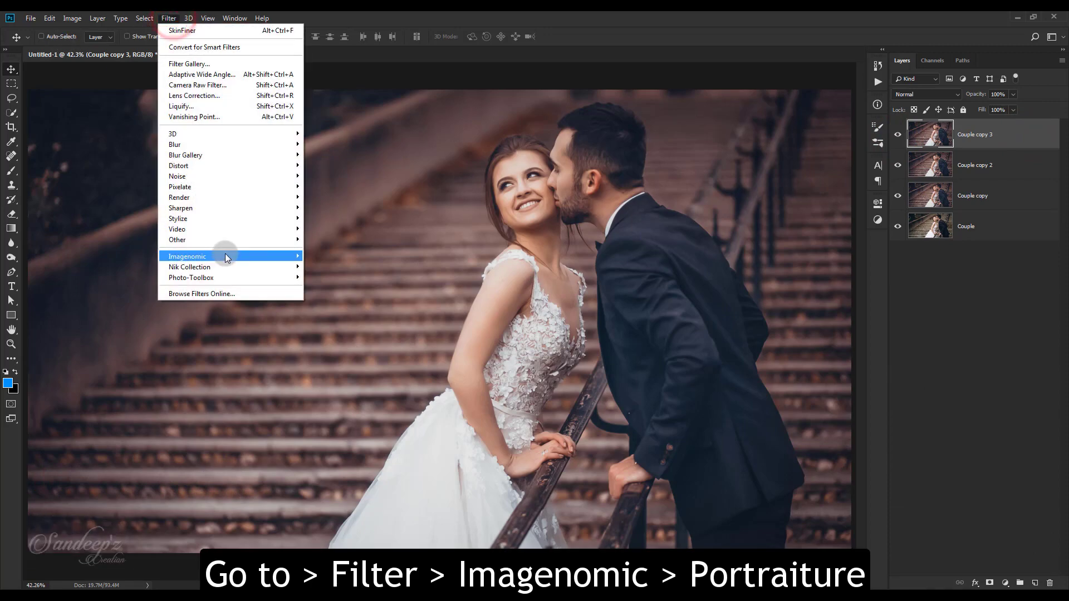
mouse_move(267, 256)
left_click(321, 255)
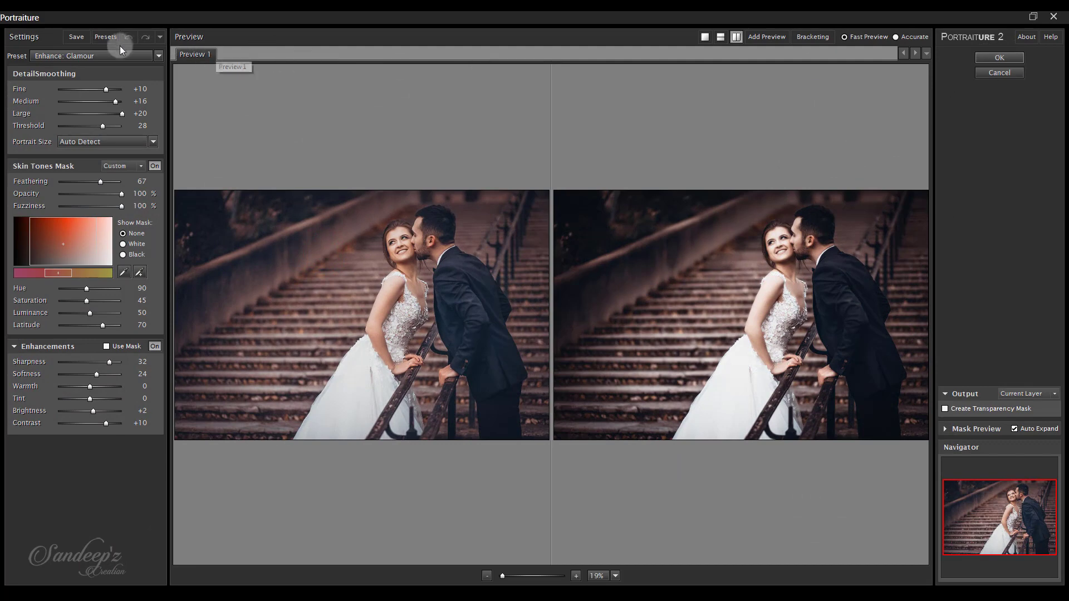
left_click(112, 57)
left_click(86, 205)
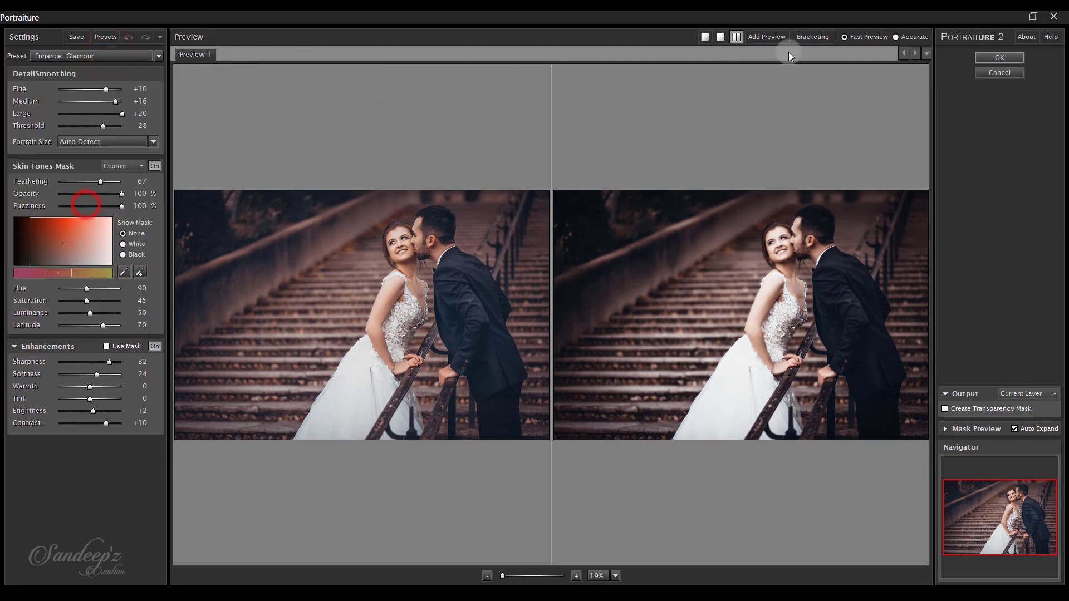
left_click(994, 58)
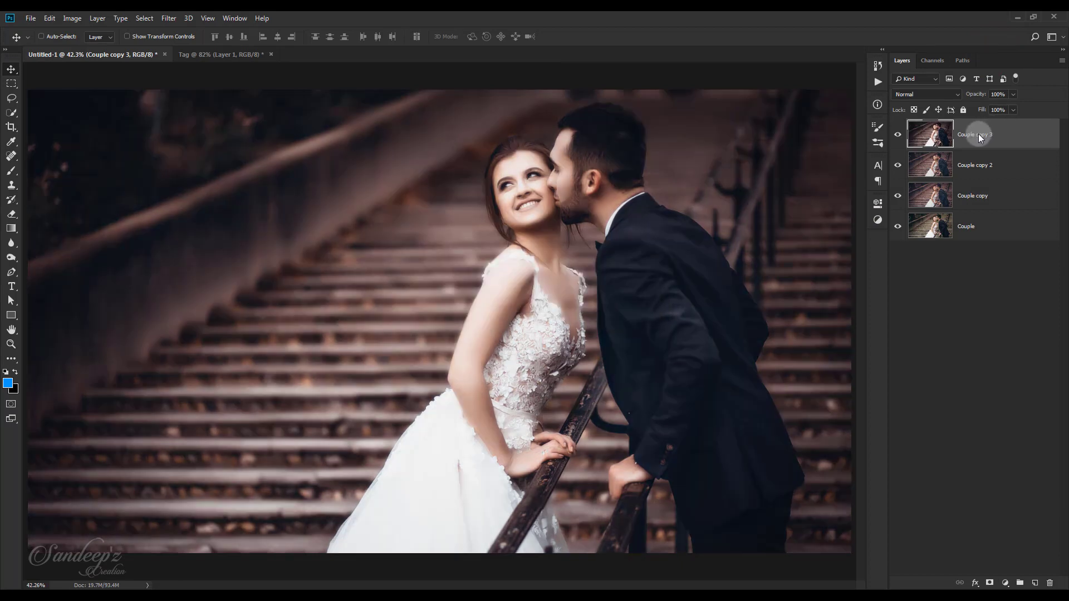
Reduce the opacity of the Portraiture-smoothed Couple copy 3 layer to 15% and compare the photo with and without it.
left_click(898, 135)
left_click(897, 135)
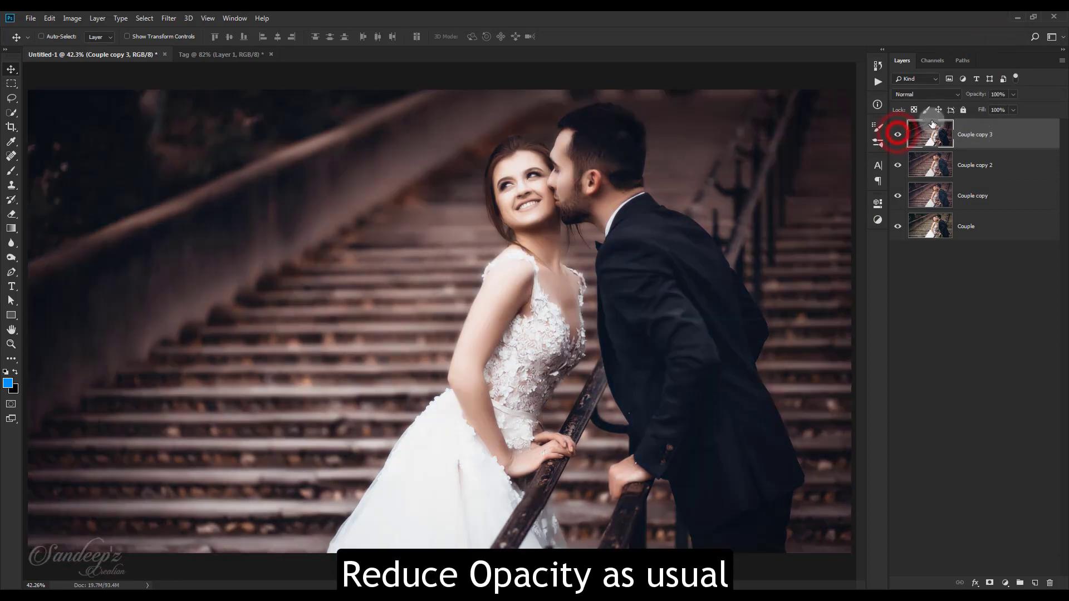
left_click_drag(978, 96, 774, 92)
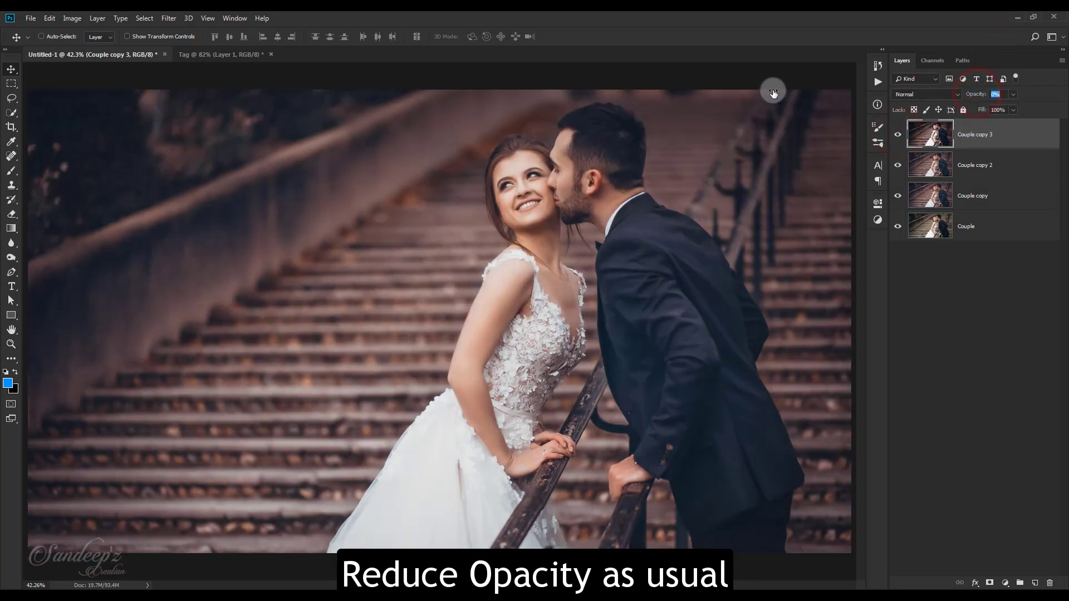
left_click(895, 137)
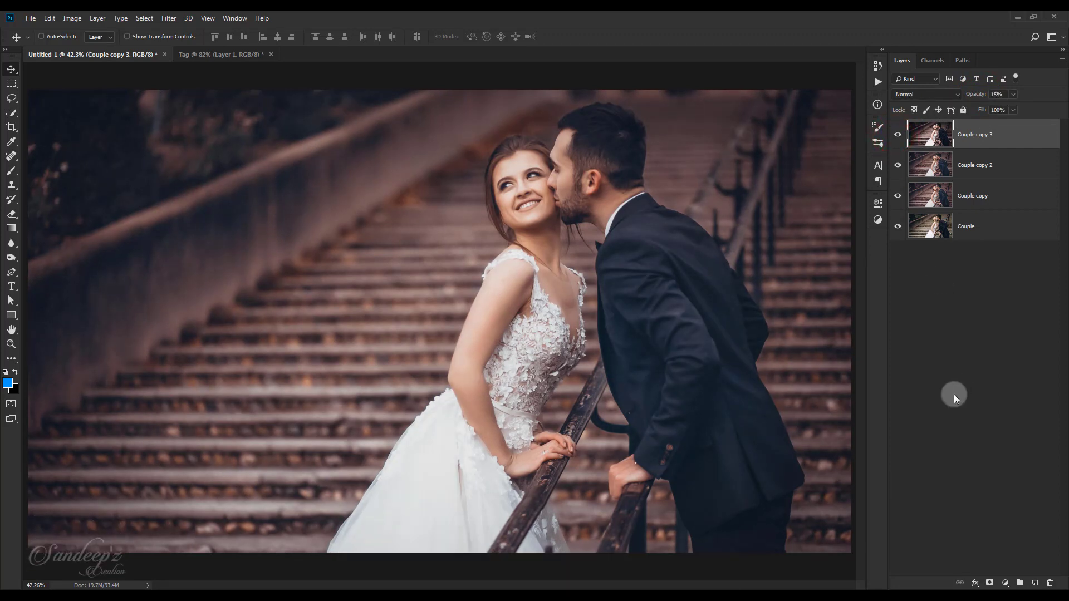
Stamp all visible layers into a new top layer and apply the High Pass filter to it with a 2.5-pixel radius.
left_click(989, 143)
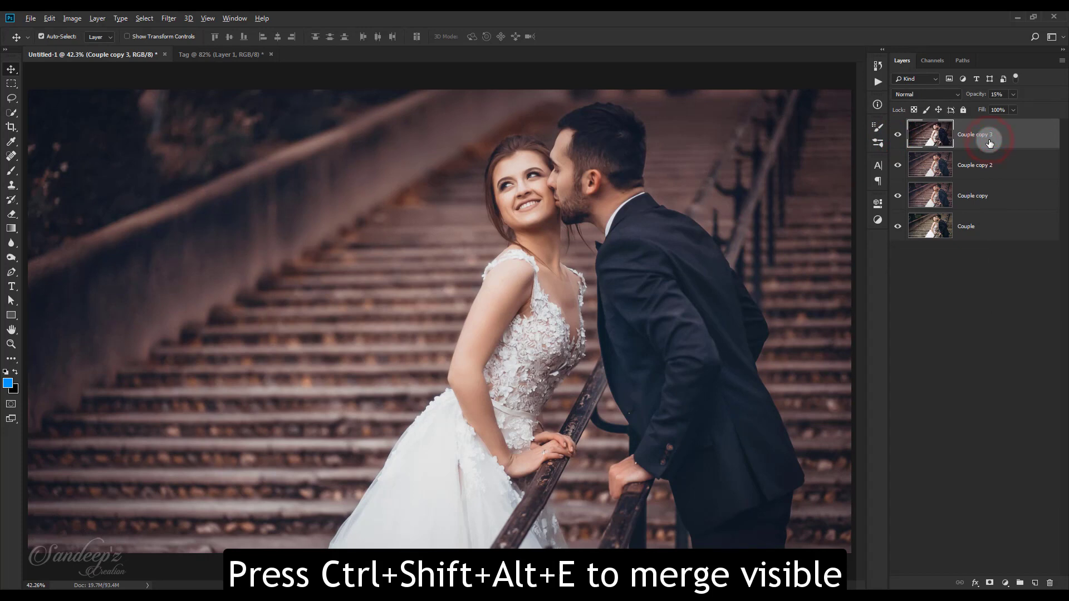
key("ctrl+shift+alt+e")
left_click(166, 18)
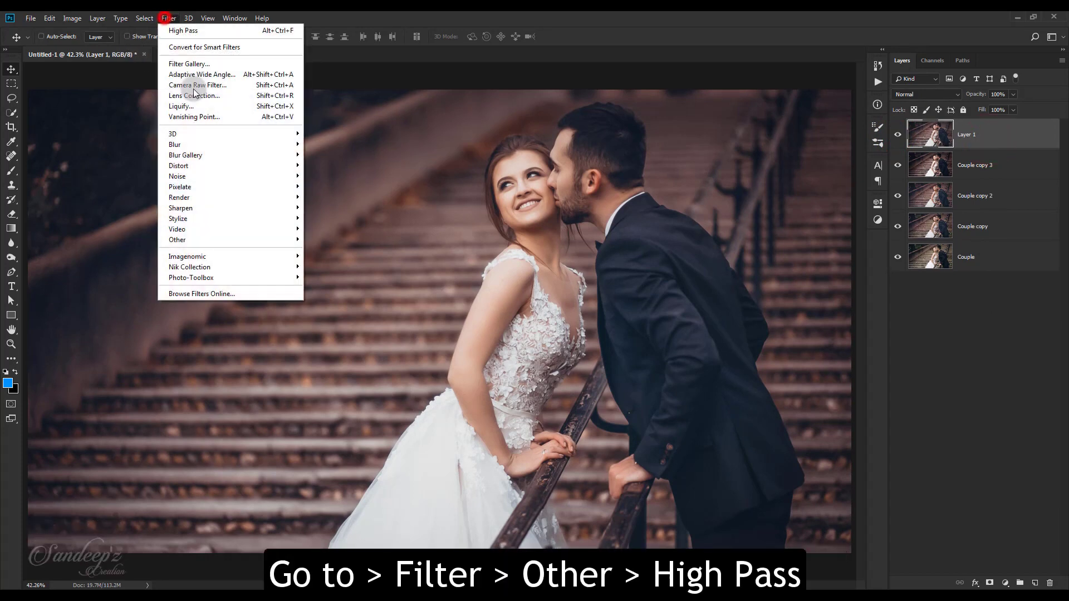
mouse_move(250, 240)
left_click(320, 248)
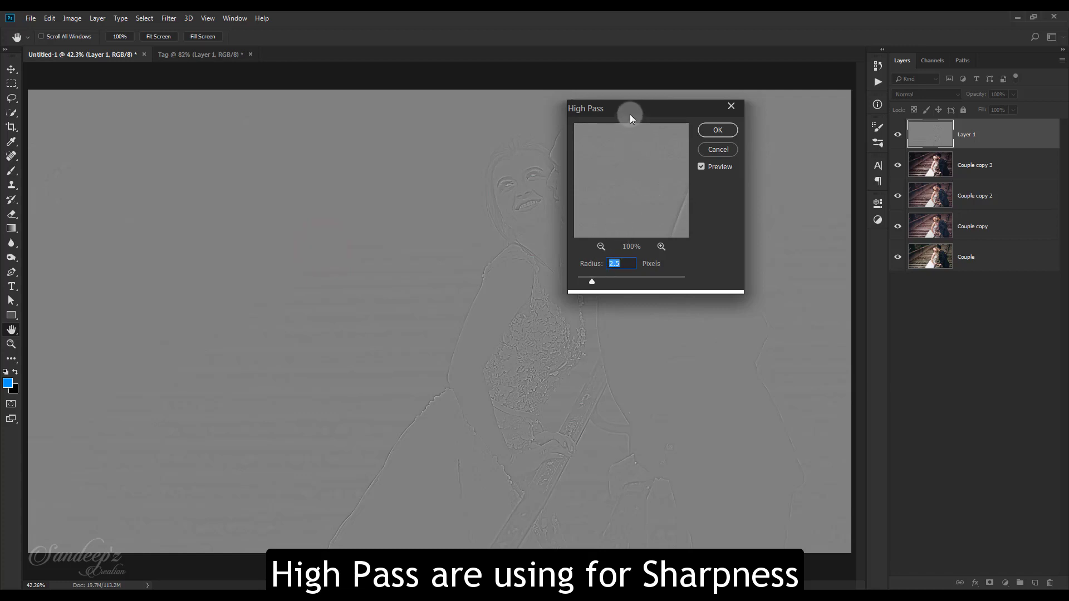
left_click_drag(630, 115, 660, 117)
left_click(737, 134)
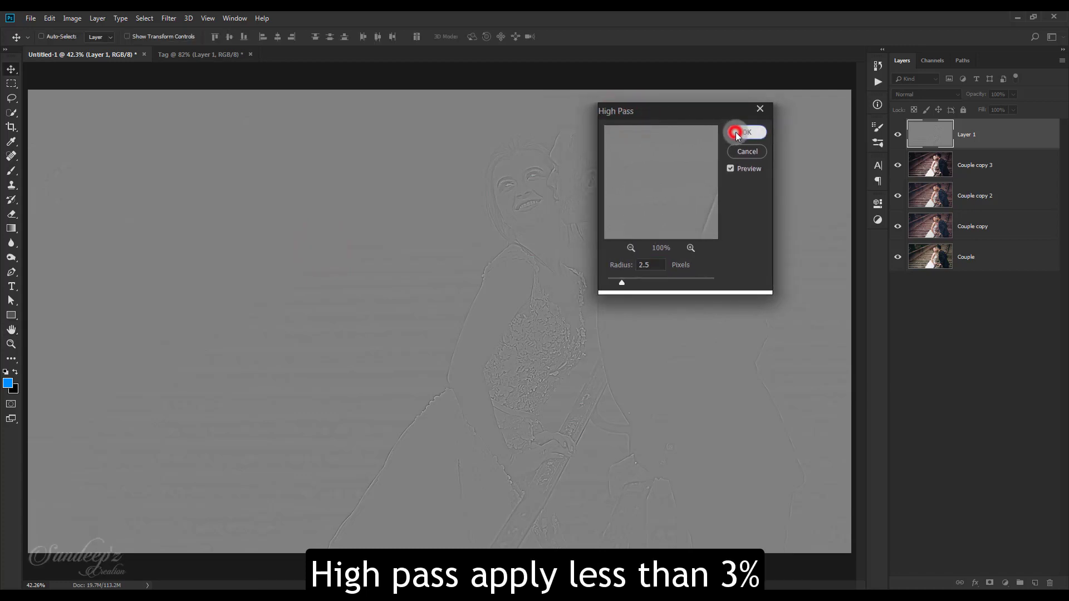
Try the Vivid Light blend mode on the High Pass layer and check the sharpening at 100% zoom.
left_click(913, 97)
left_click(905, 257)
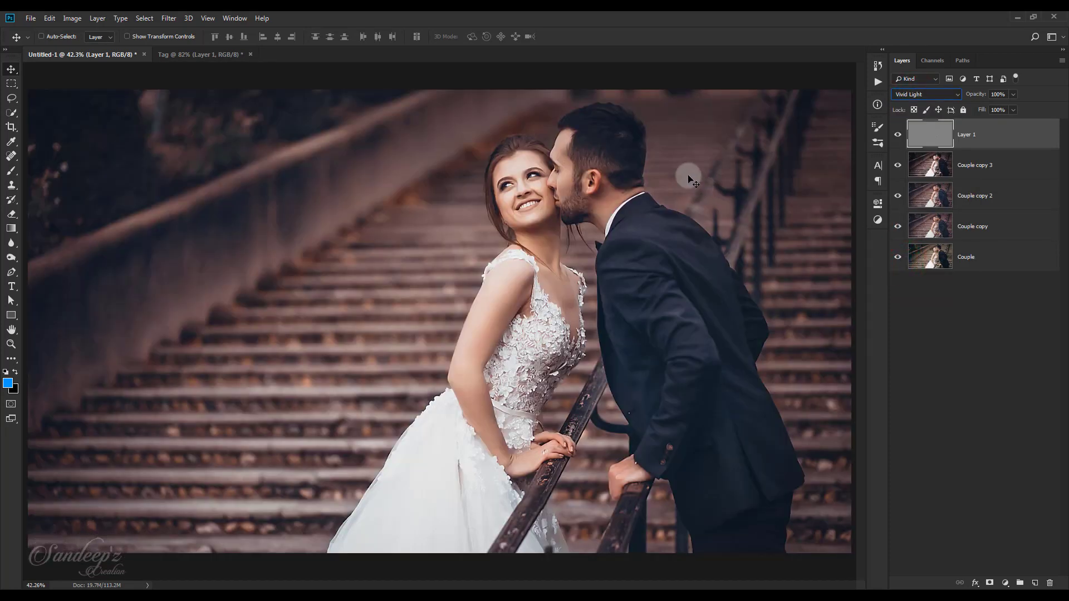
key("ctrl")
key("ctrl+1")
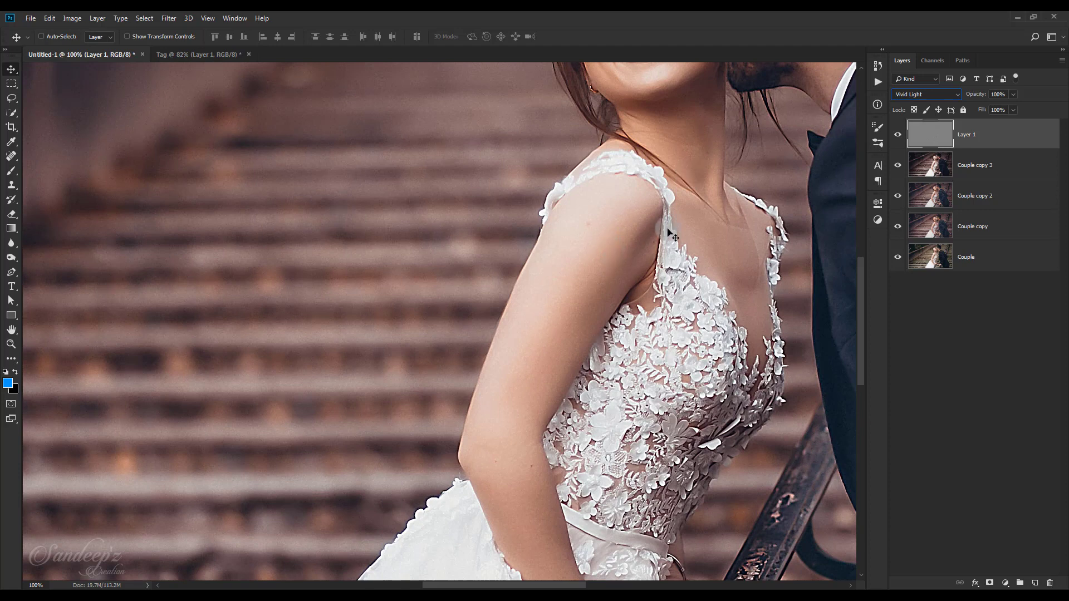
key("shift+minus")
Blend the High Pass layer in Linear Light, compare the faces with and without it, and set its opacity to 71%.
left_click(905, 95)
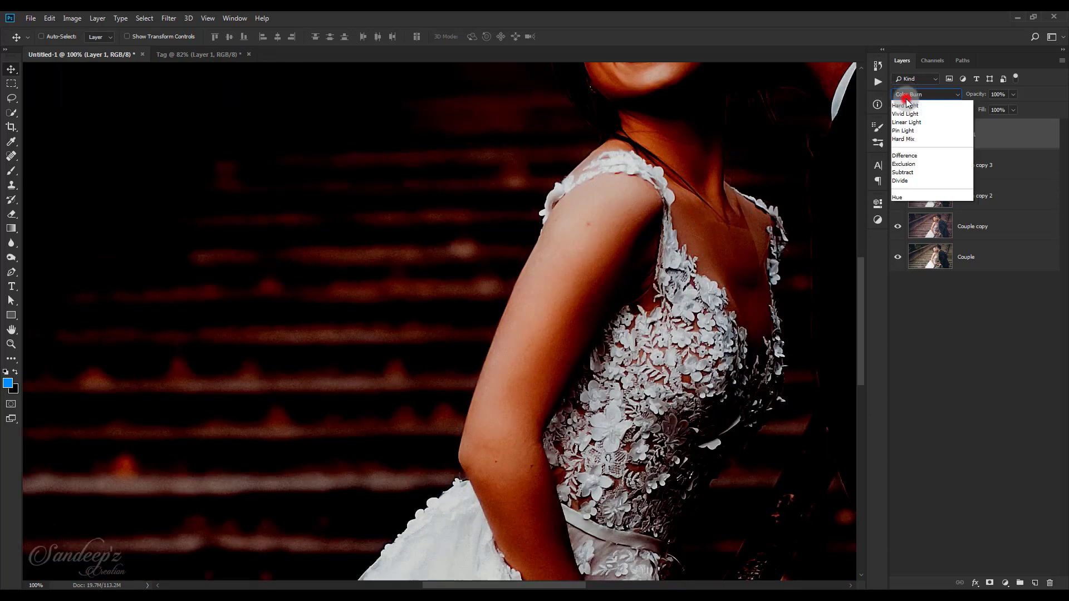
left_click(906, 263)
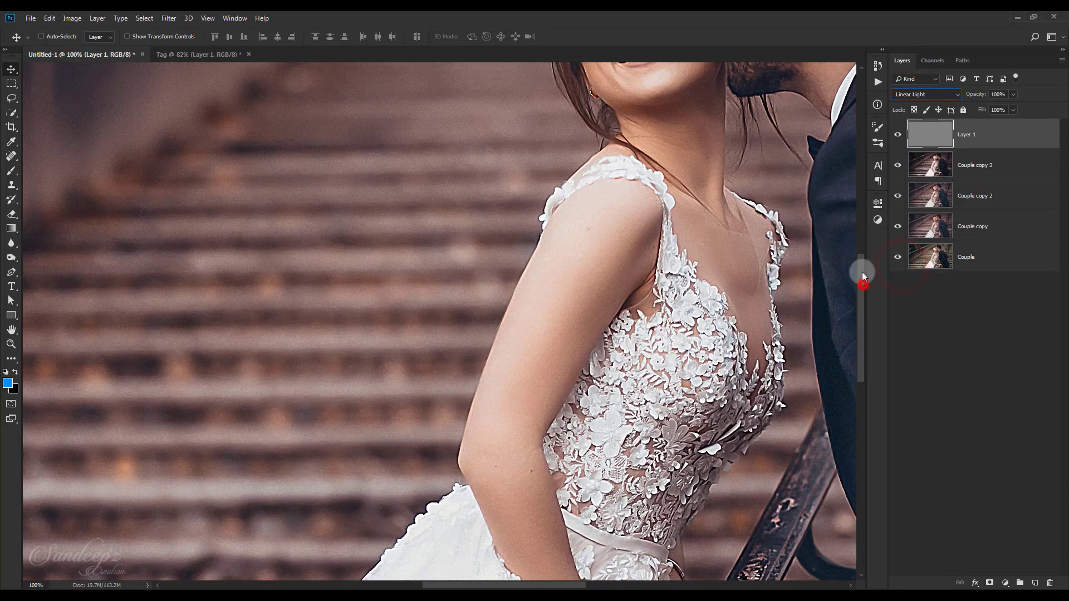
left_click_drag(862, 272, 859, 226)
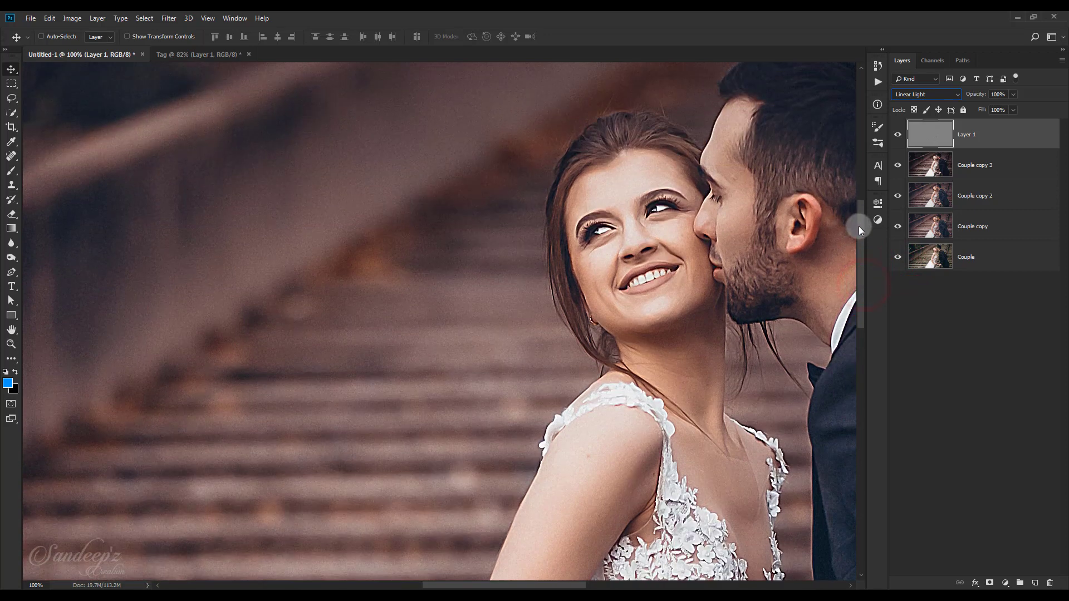
left_click(899, 135)
left_click(900, 135)
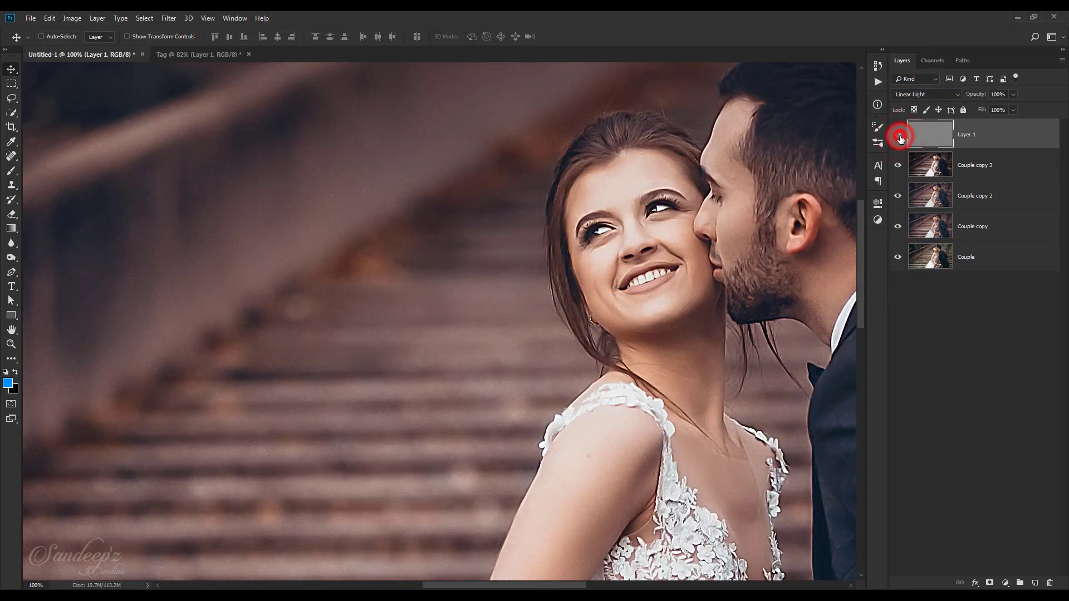
left_click_drag(972, 95, 771, 91)
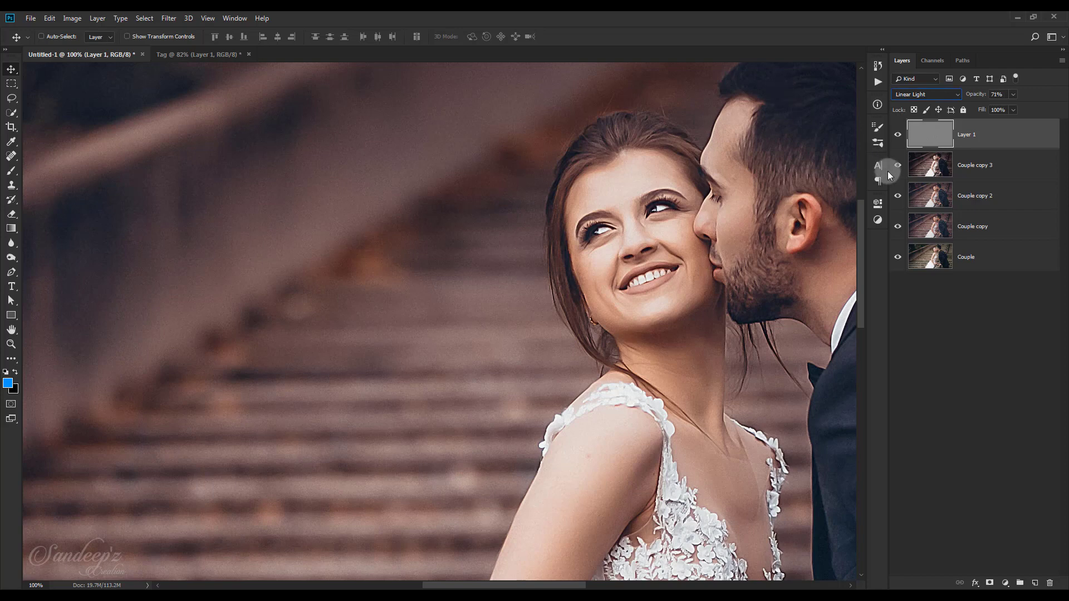
Compare the edited photo with the original Couple layer by isolating and restoring it, and fit the whole image in view.
left_click(898, 257, "alt")
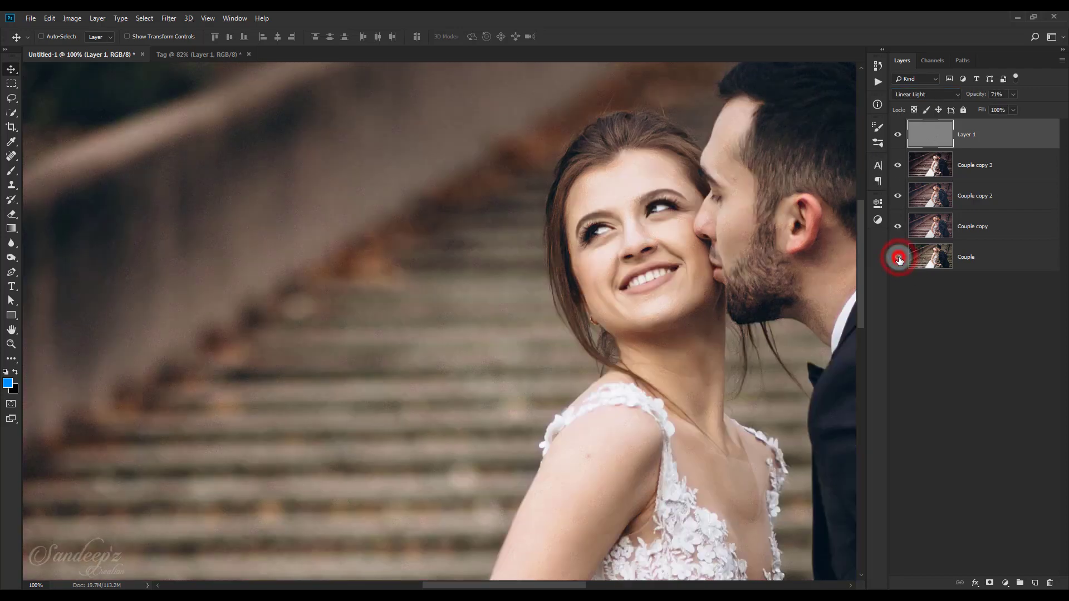
left_click(898, 258, "alt")
left_click(898, 258, "alt")
left_click(898, 258, "alt")
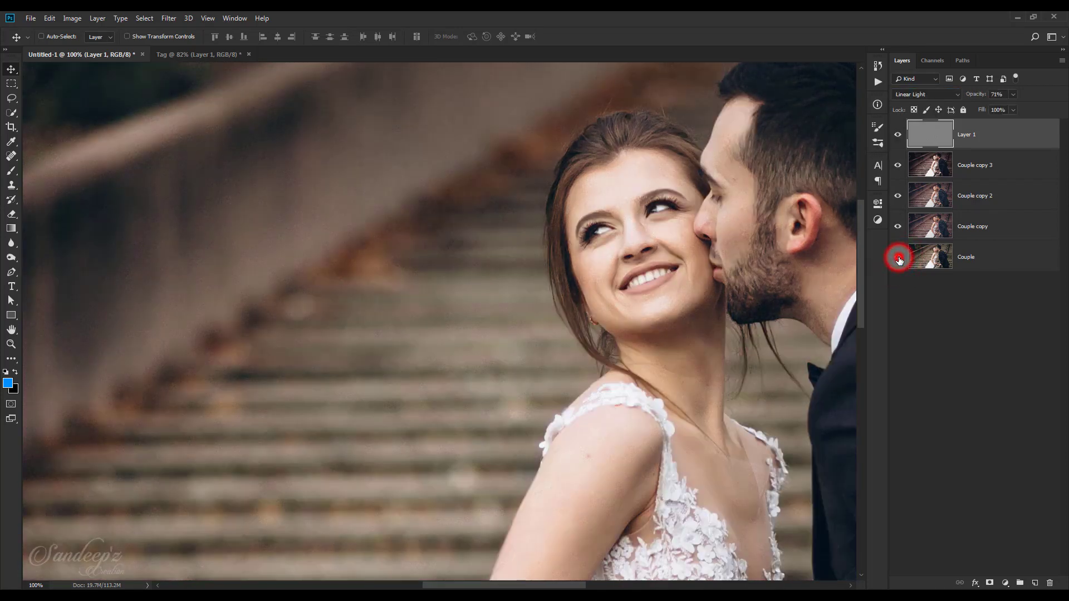
left_click(898, 258, "alt")
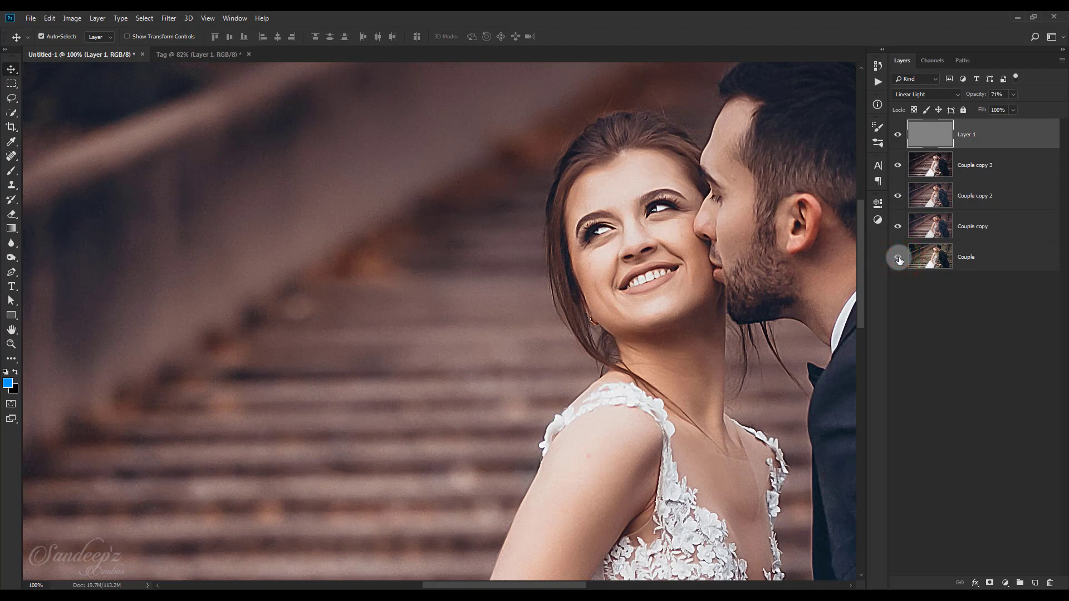
key("ctrl+0")
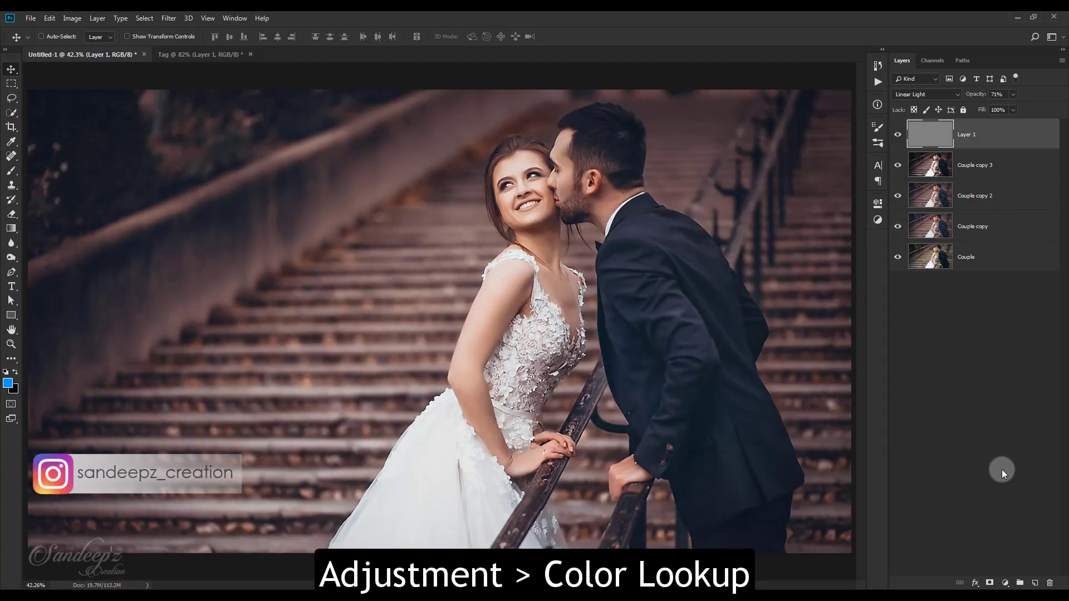
Add a Color Lookup adjustment layer above the High Pass layer using the Cobalt-Carmine abstract profile.
left_click(1005, 583)
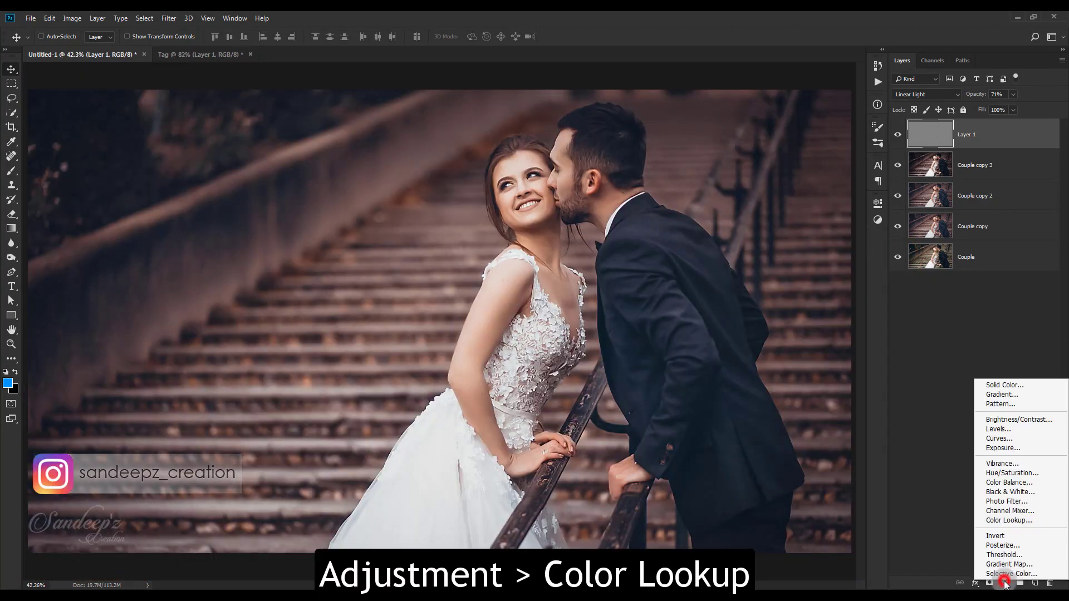
left_click(1008, 521)
left_click(802, 250)
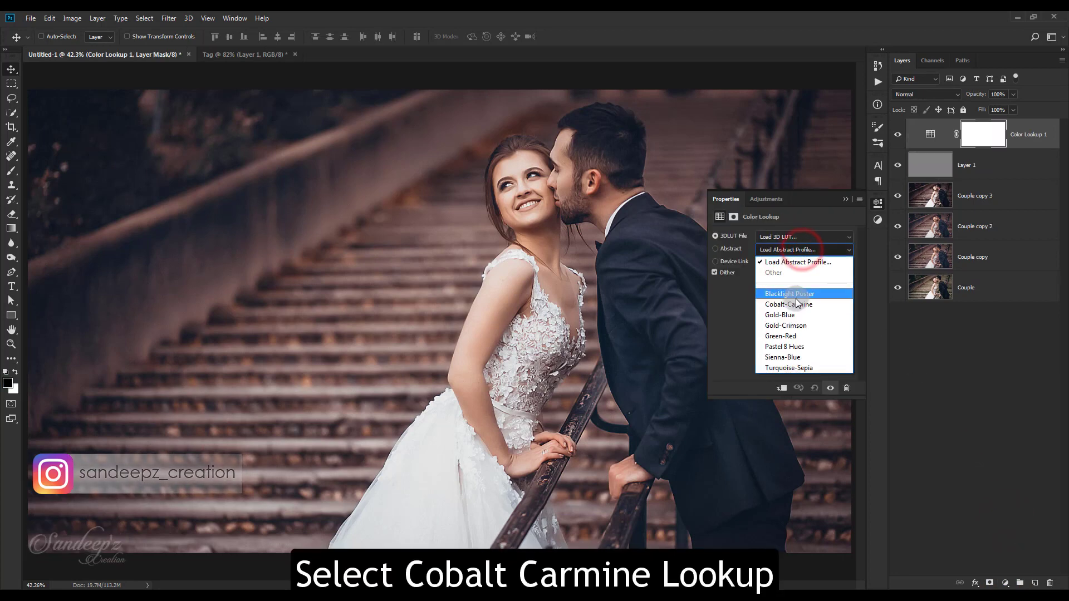
left_click(795, 305)
left_click(845, 200)
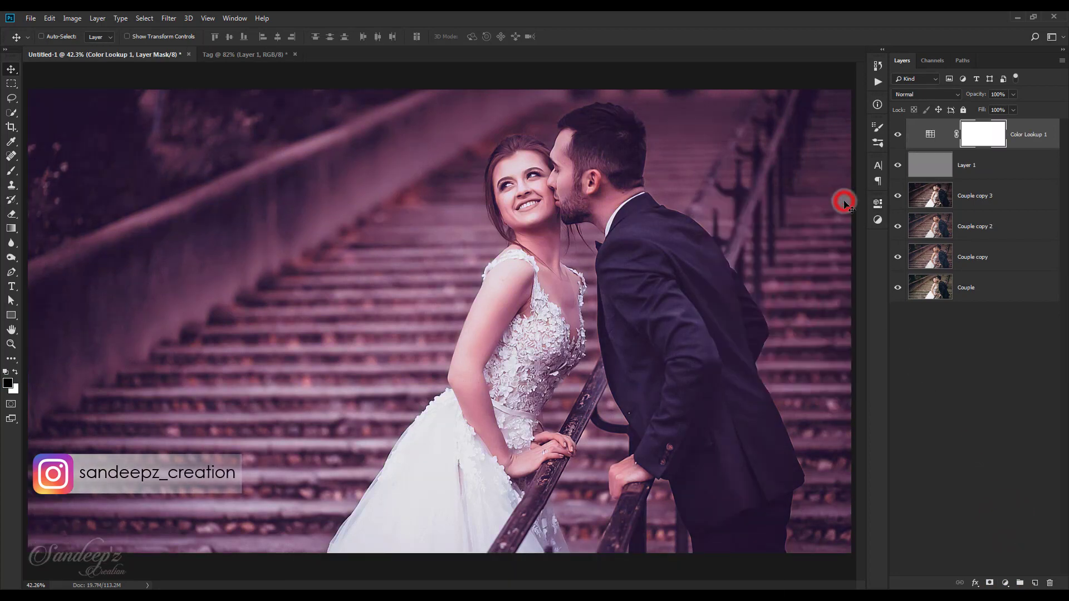
Set the Color Lookup layer to 30% opacity with the Soft Light blend mode.
left_click_drag(975, 95, 677, 97)
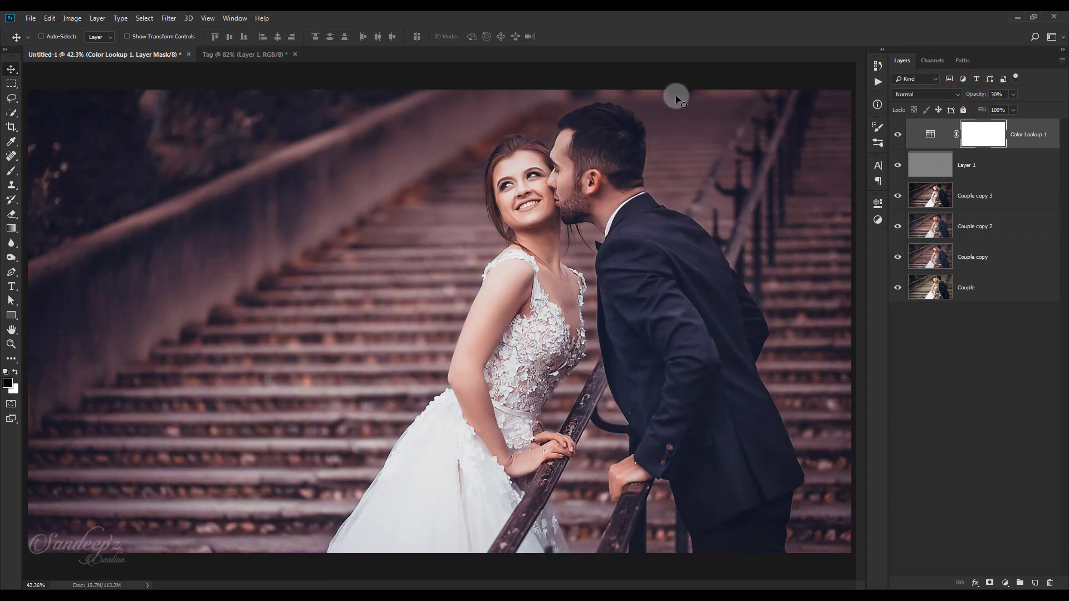
left_click(924, 93)
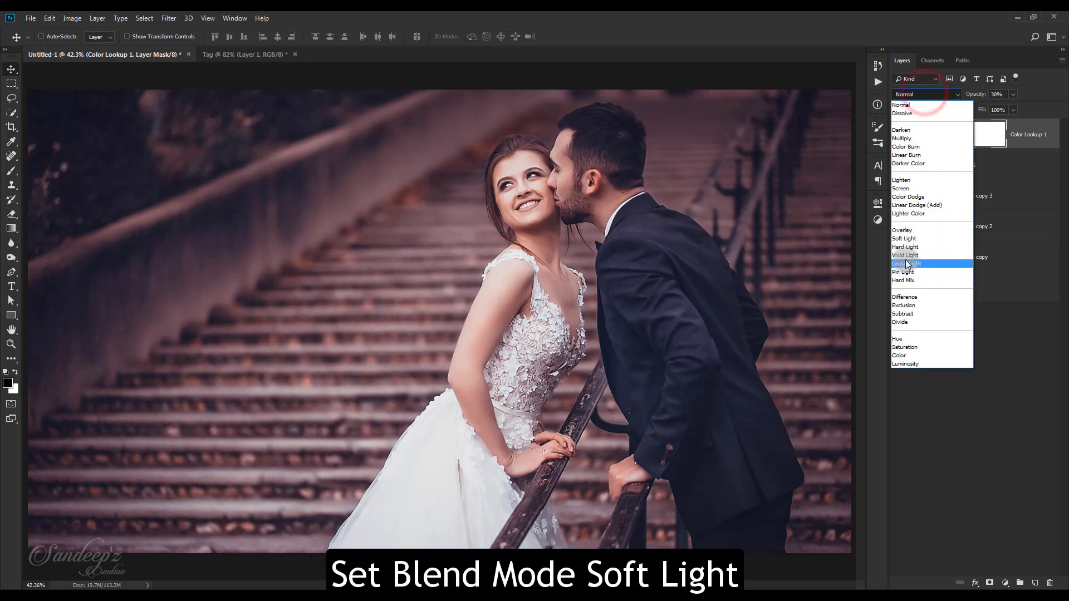
left_click(906, 239)
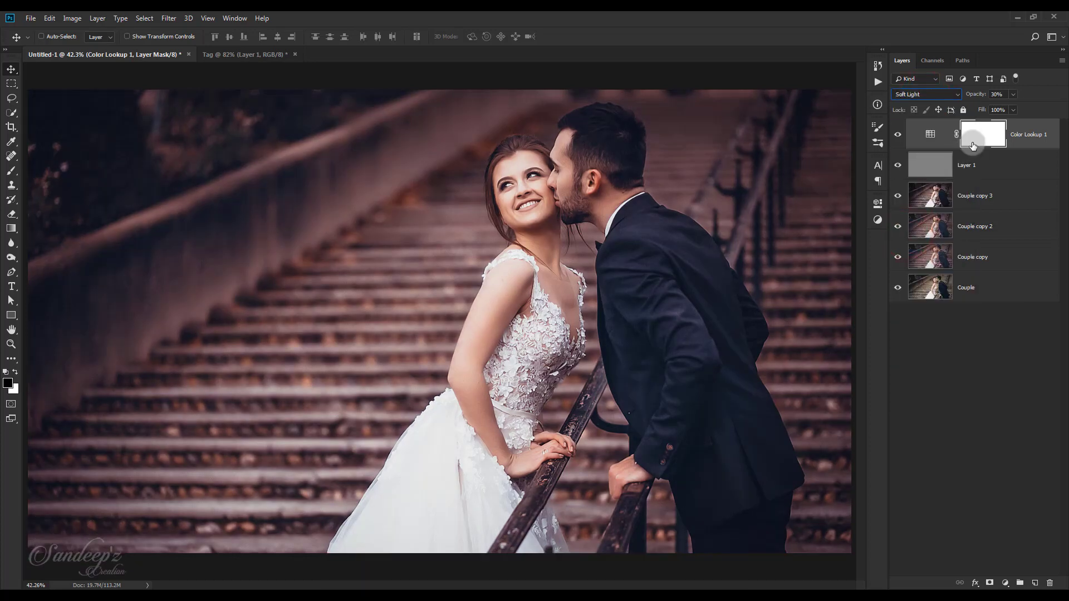
left_click_drag(977, 96, 981, 98)
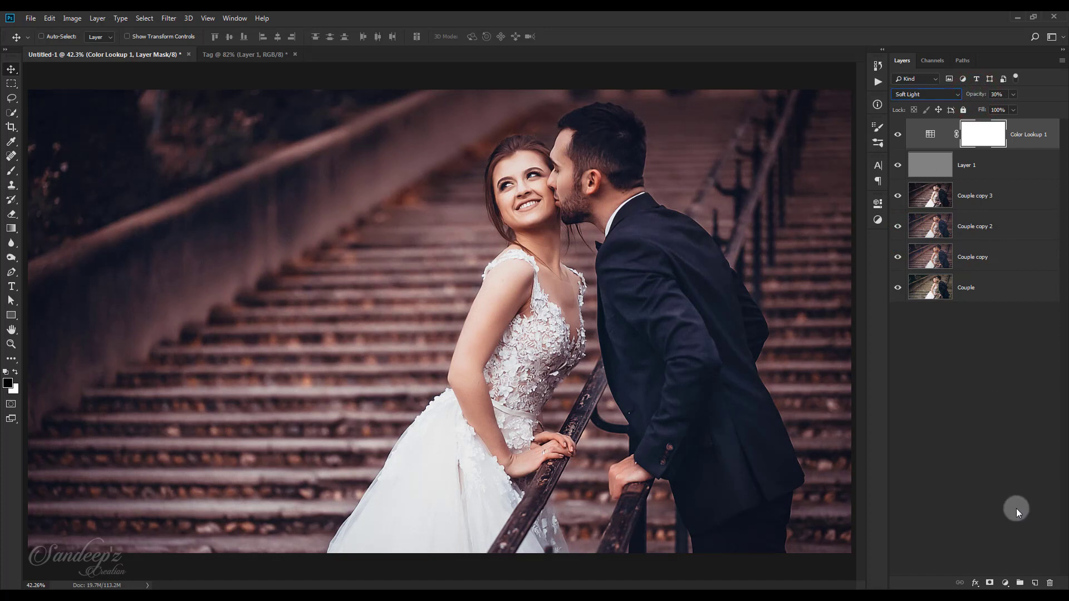
Add a Gradient Map adjustment layer on top using the purple-to-orange preset gradient.
left_click(1005, 583)
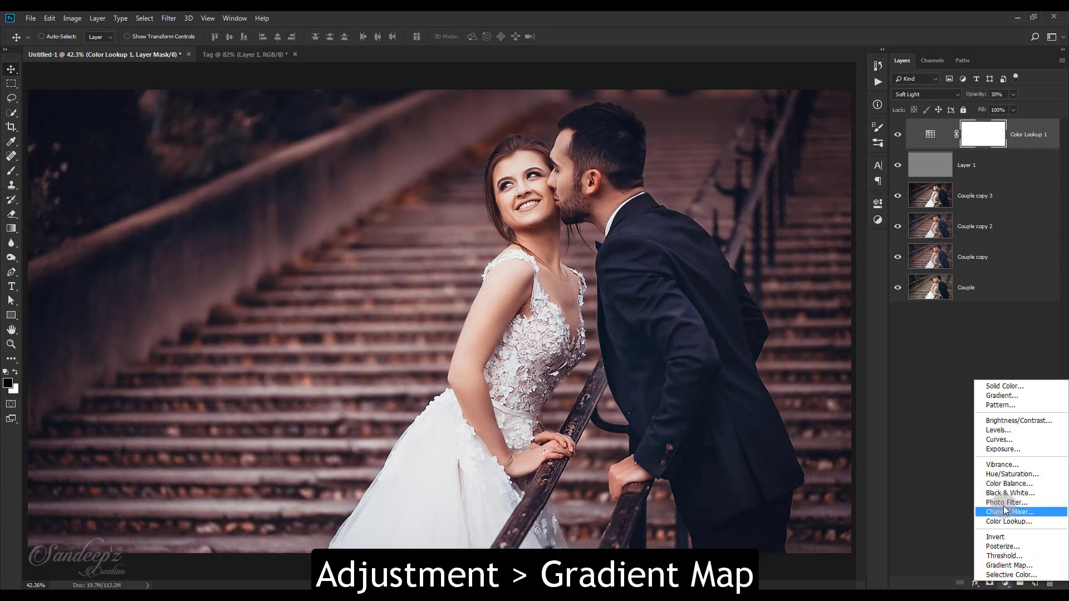
left_click(1009, 565)
left_click(743, 241)
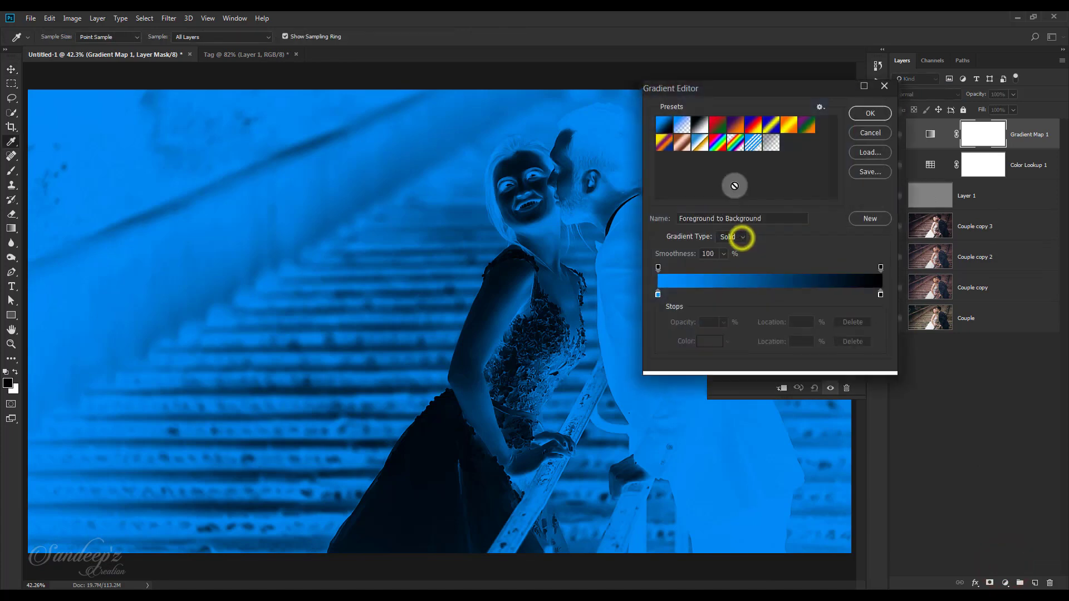
left_click(738, 132)
left_click(870, 113)
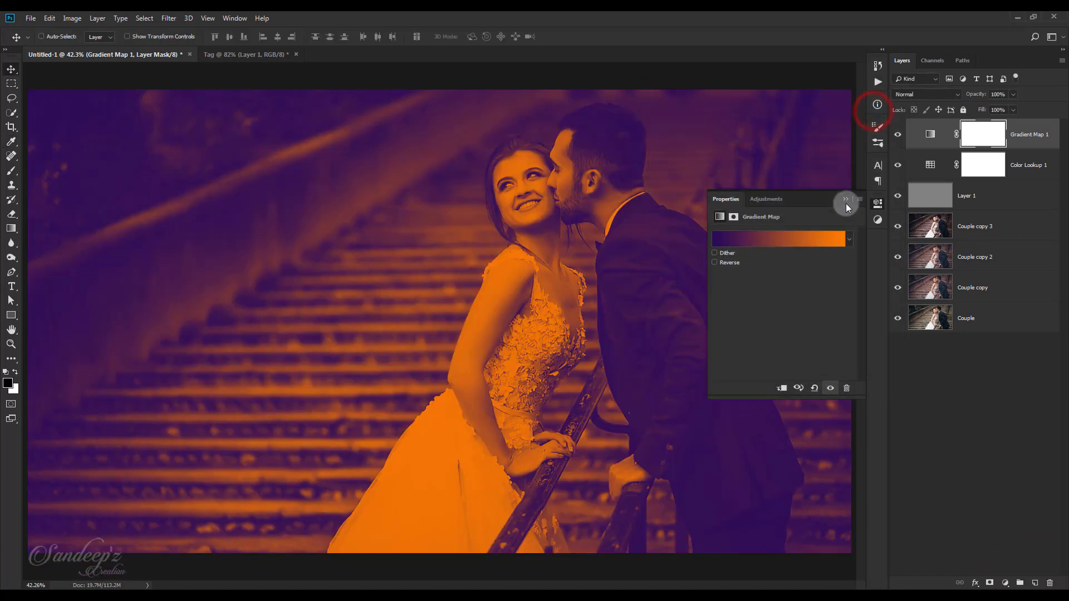
left_click(846, 199)
Set the Gradient Map layer to Soft Light at 15% opacity and check its effect on the photo.
left_click(914, 94)
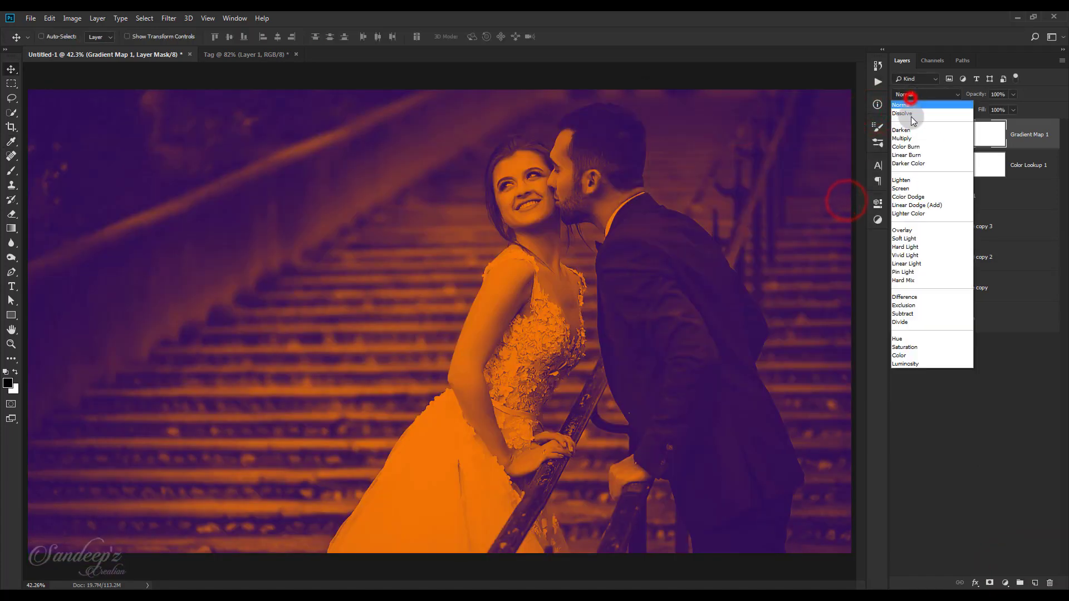
left_click(915, 238)
mouse_move(976, 98)
left_mouse_down()
mouse_move(763, 91)
mouse_move(773, 89)
left_mouse_up()
left_click(899, 139)
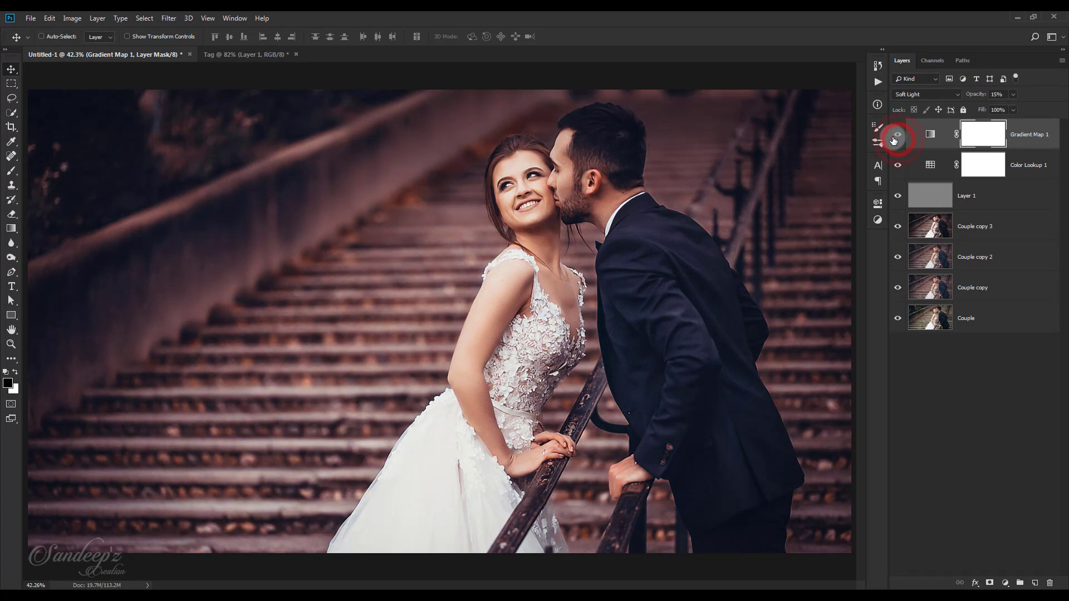
Add a Curves adjustment layer, raise the RGB black point, pull the midtones slightly down, and compare the photo with and without it.
left_click(1005, 583)
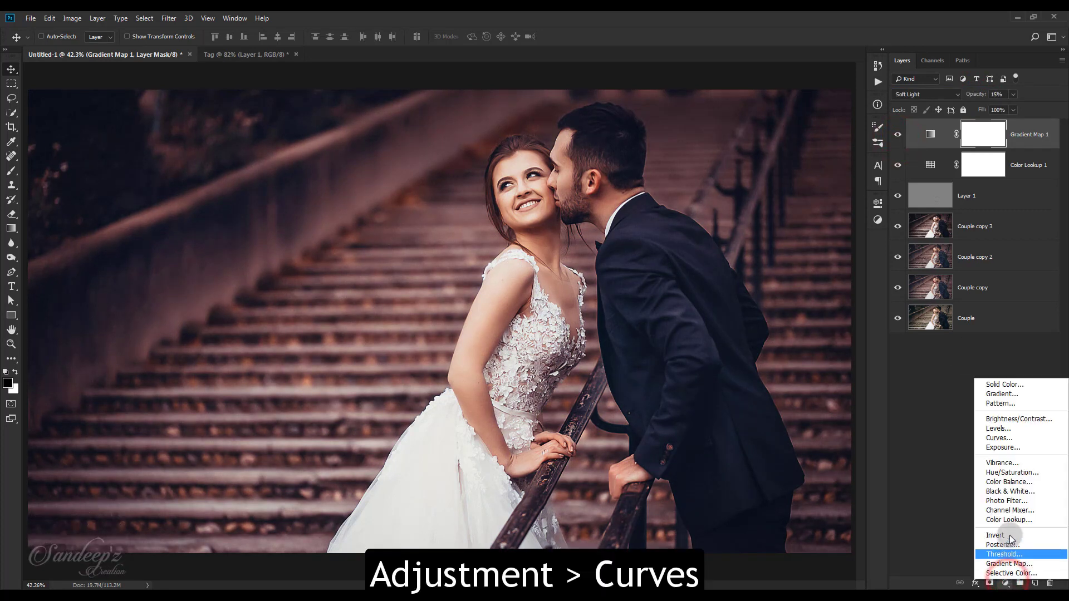
left_click(999, 438)
left_click_drag(735, 371, 728, 359)
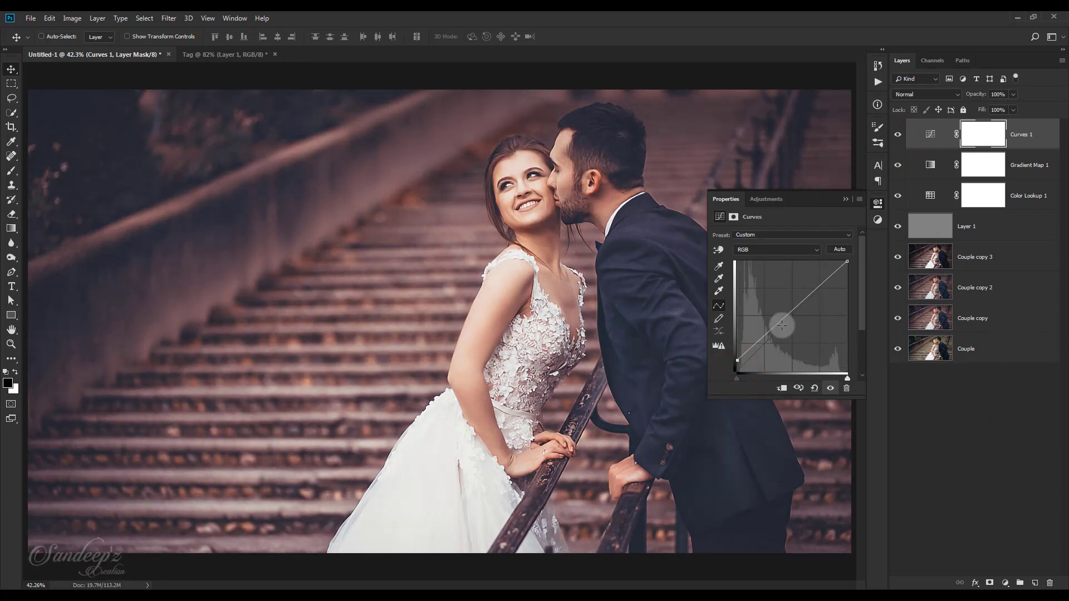
left_click_drag(777, 323, 780, 326)
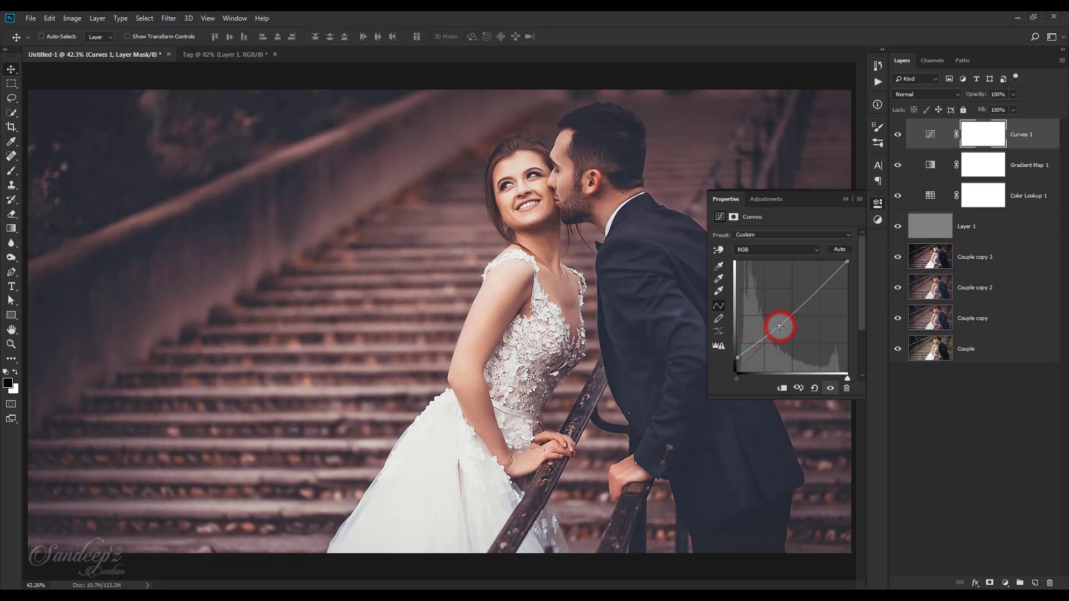
left_click(844, 200)
left_click(903, 134)
left_click(904, 134)
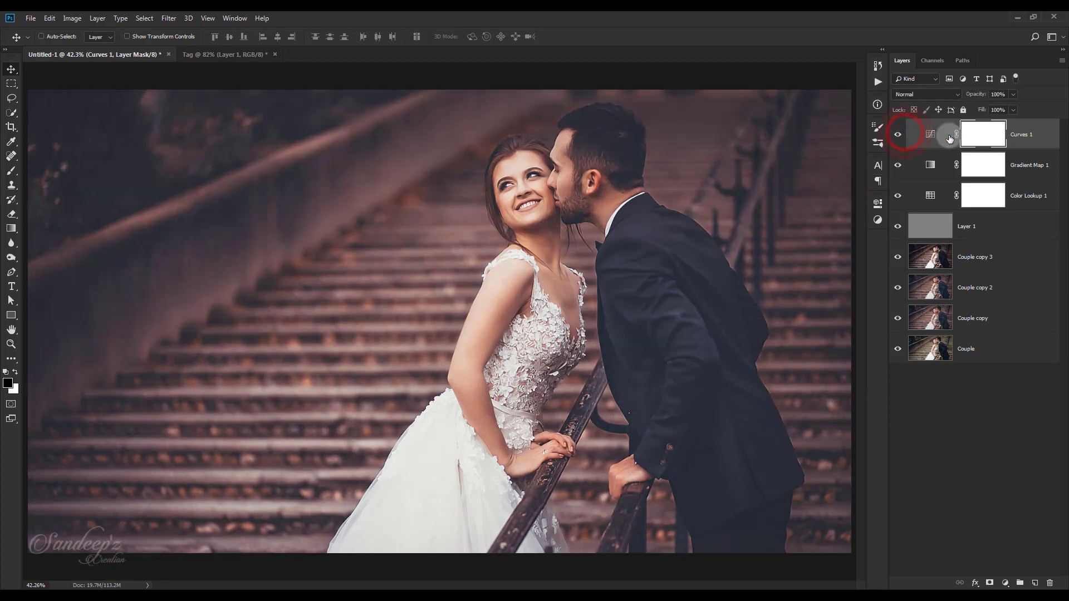
Tint the Curves layer's Blue channel by raising the black point and lowering the white point slightly, and compare with and without the layer.
double_click(923, 140)
left_click(772, 251)
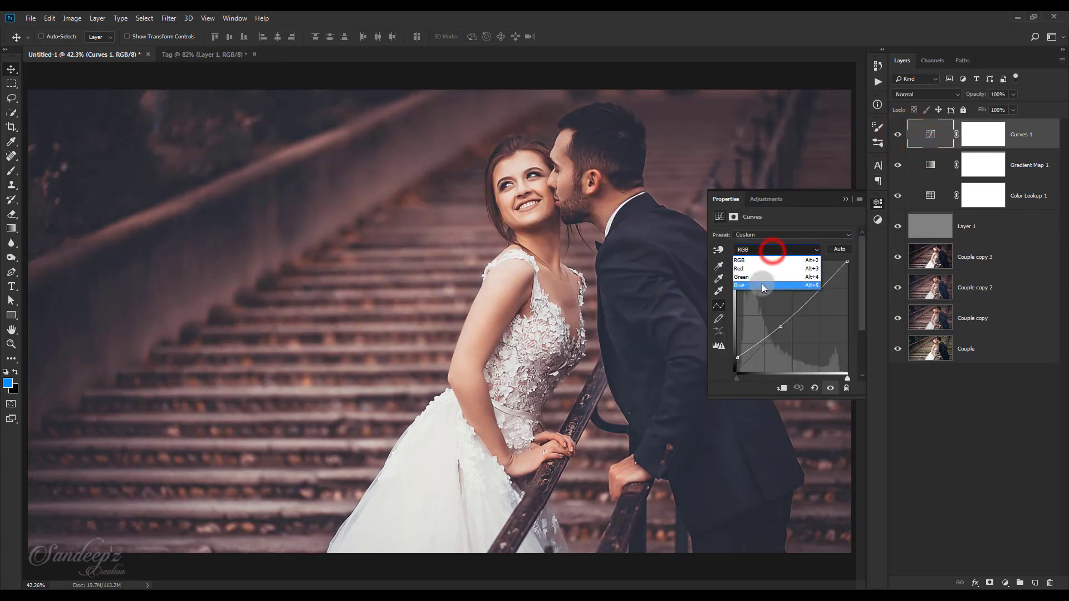
left_click(748, 281)
left_click(737, 371)
left_click_drag(737, 370, 736, 366)
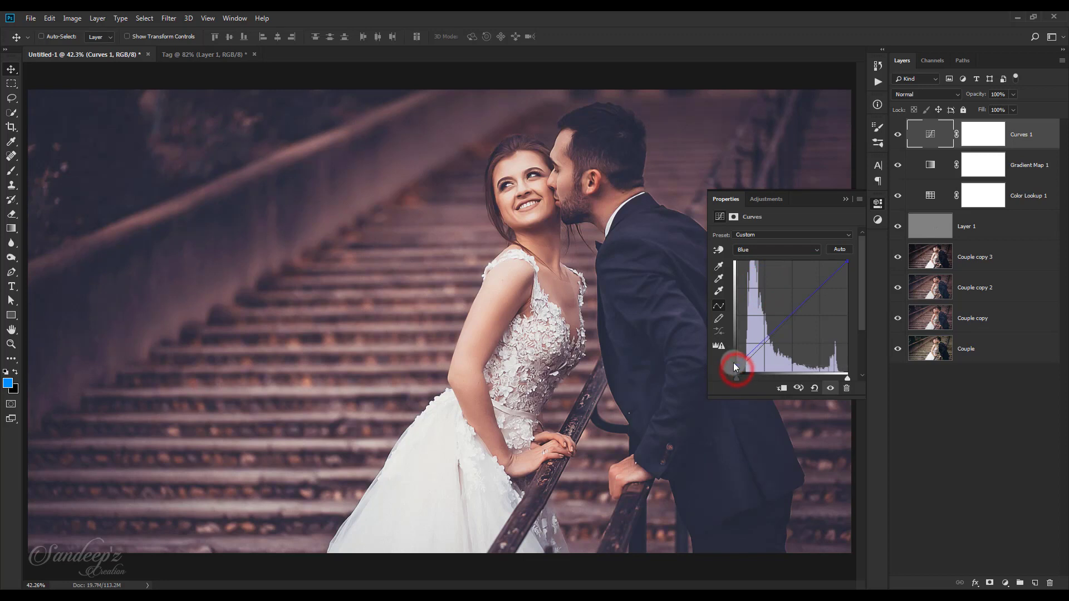
left_click_drag(847, 260, 855, 267)
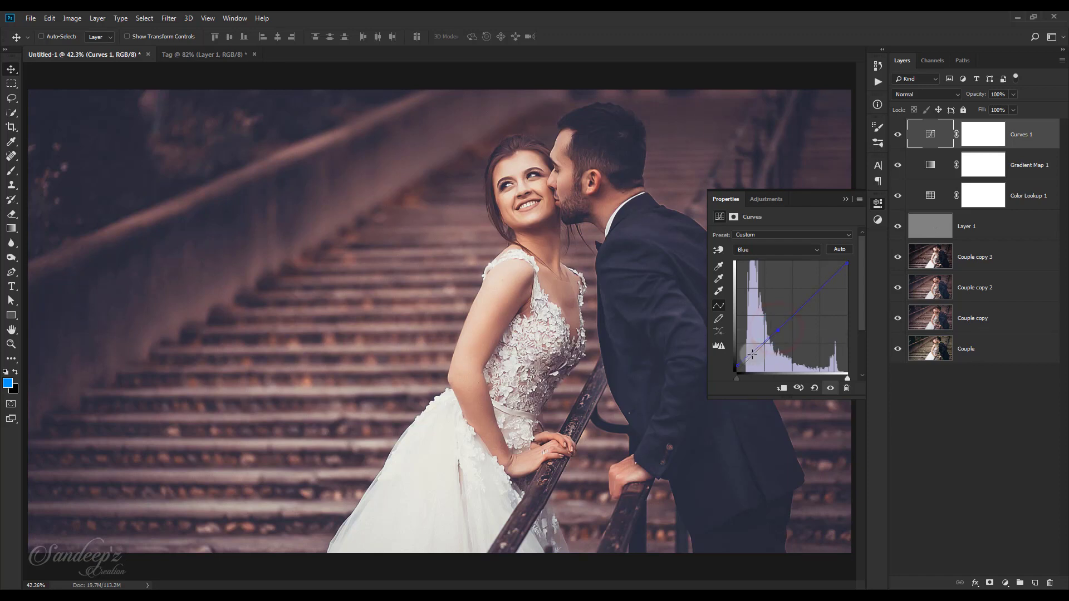
mouse_move(737, 365)
left_mouse_down()
mouse_move(733, 351)
mouse_move(730, 359)
left_mouse_up()
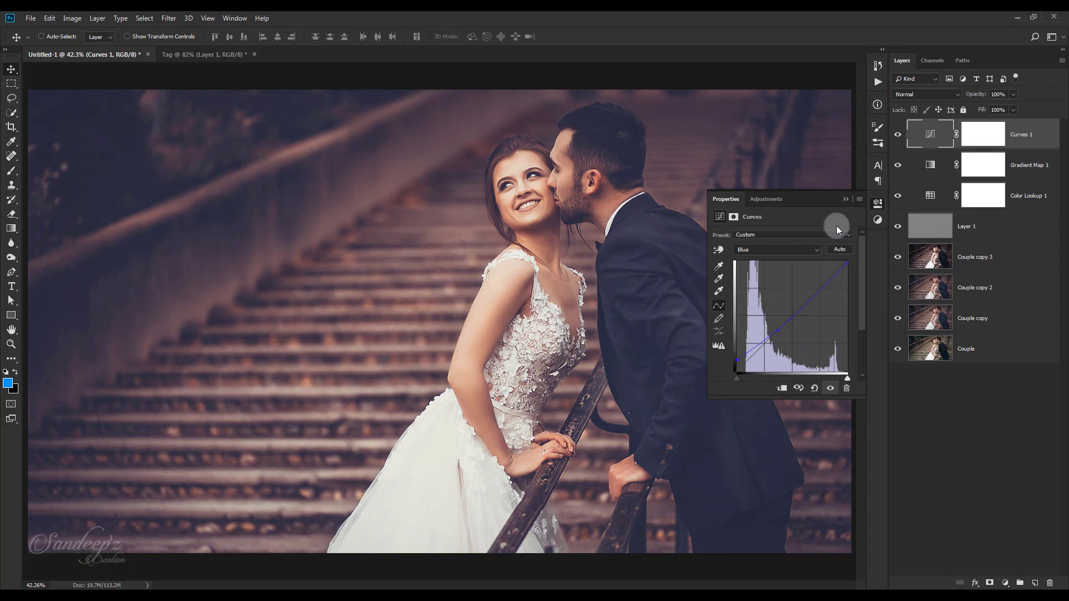
left_click(844, 199)
left_click(898, 134)
left_click(898, 134)
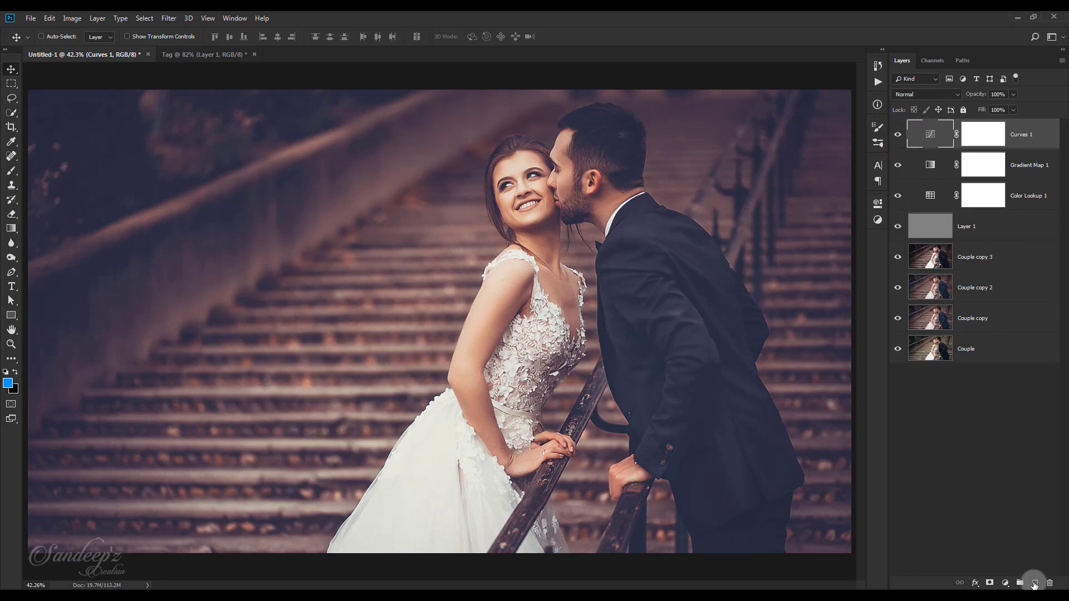
left_click(1034, 584)
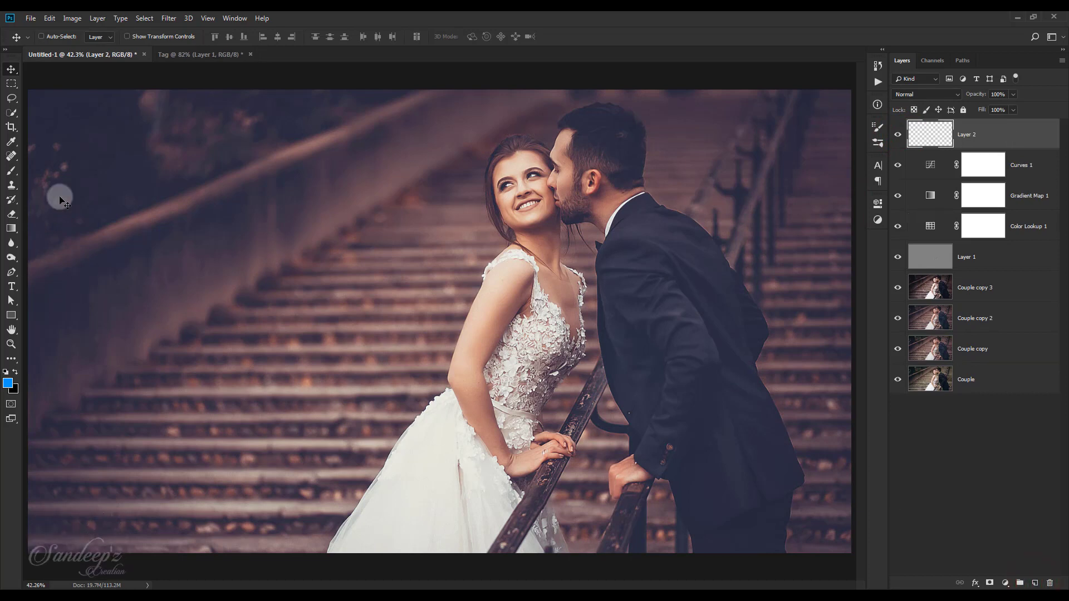
left_click(169, 20)
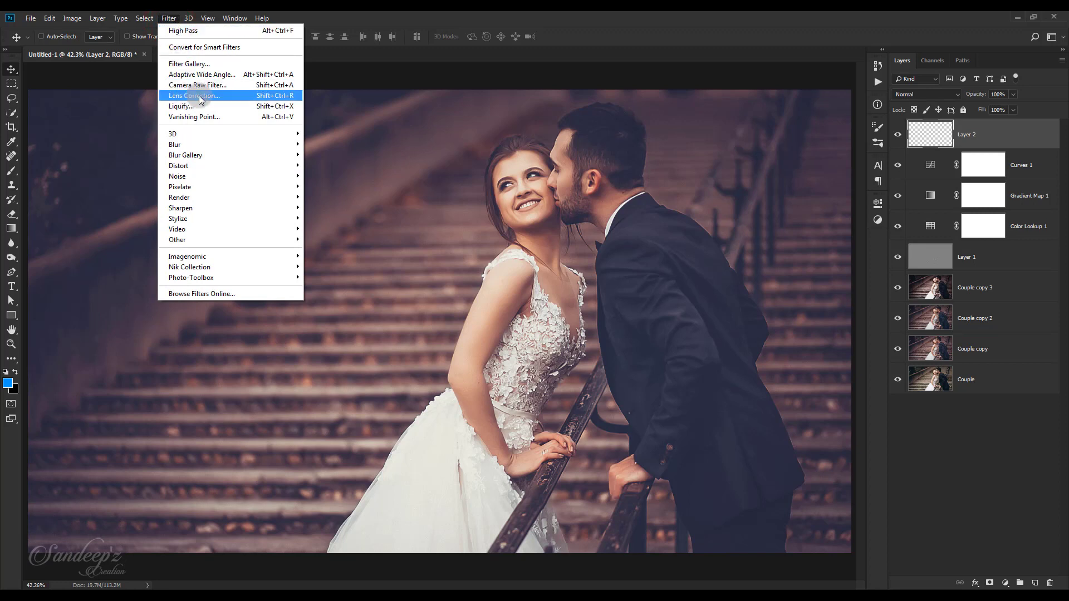
left_click(994, 138)
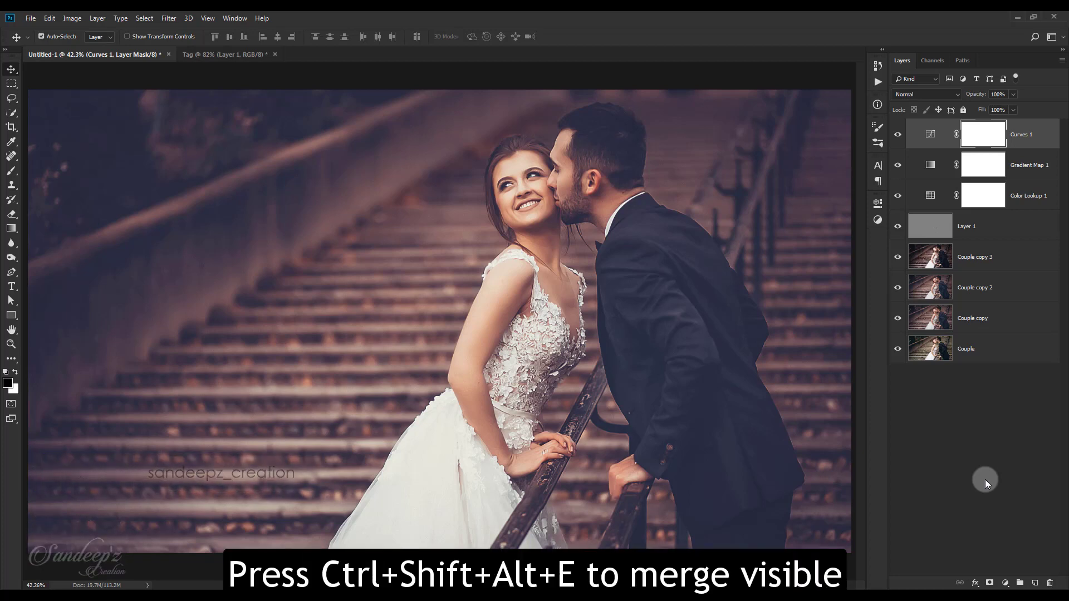
Stamp all visible layers into a new merged layer and open it in the Nik Collection's Color Efex Pro 4.
key("ctrl+shift+alt+e")
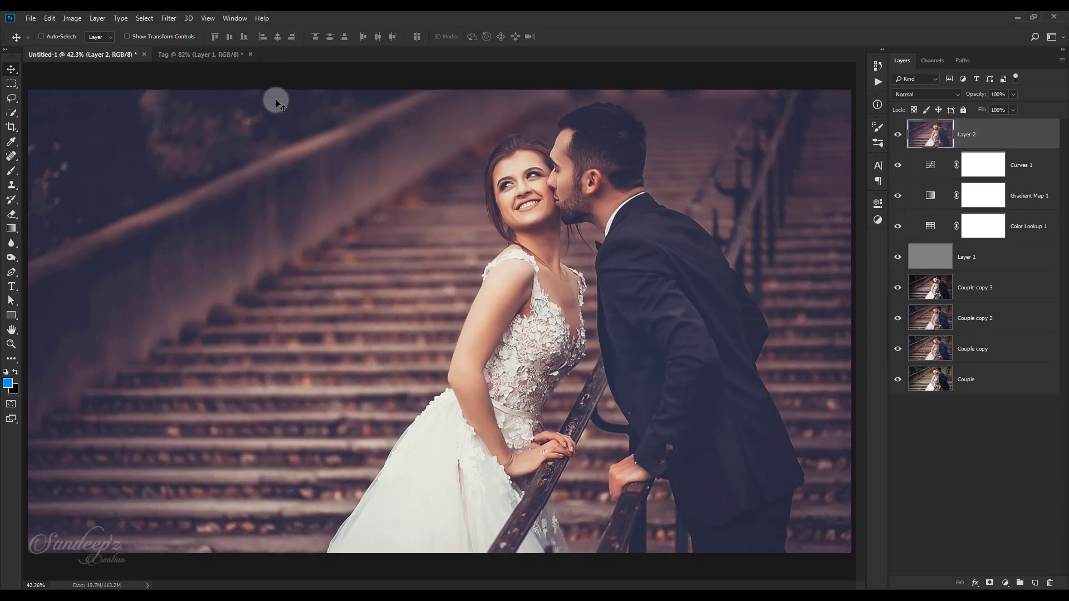
left_click(172, 18)
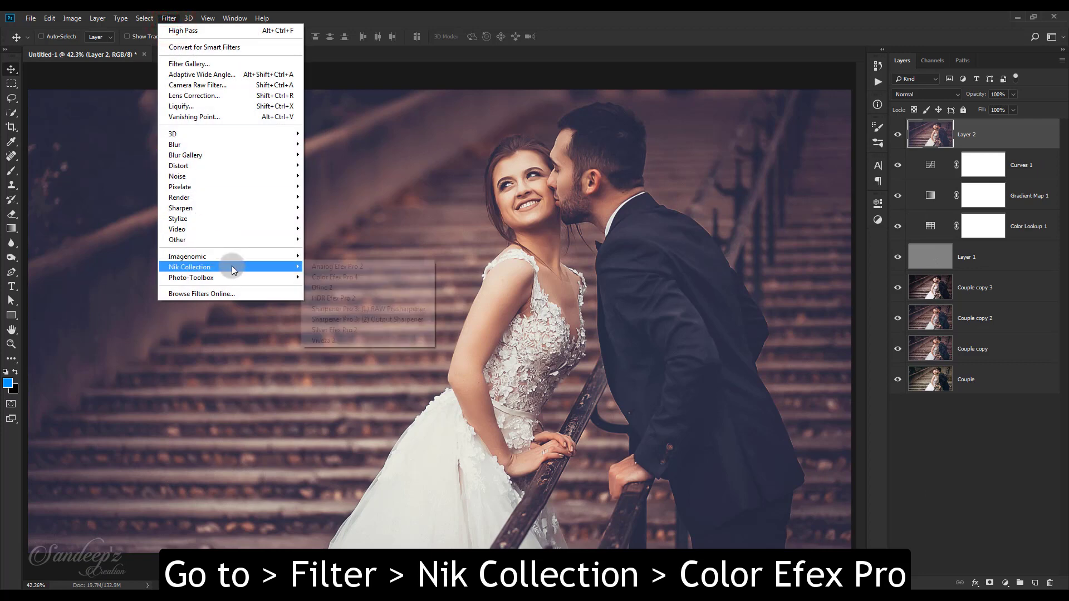
mouse_move(232, 266)
left_click(341, 276)
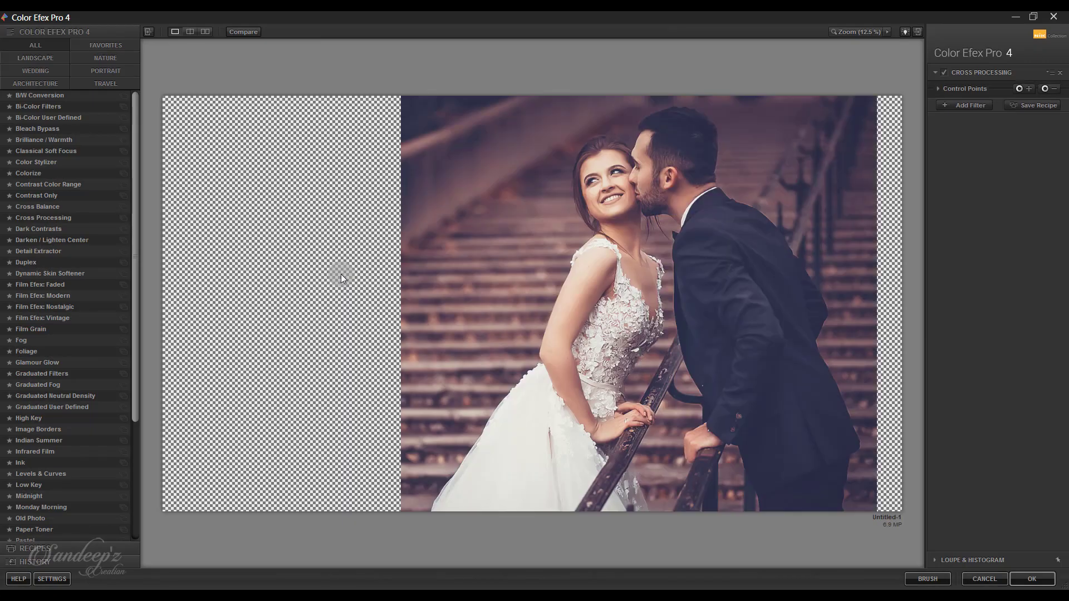
Set the Cross Processing filter to method L03 with 20% strength.
left_click(1042, 98)
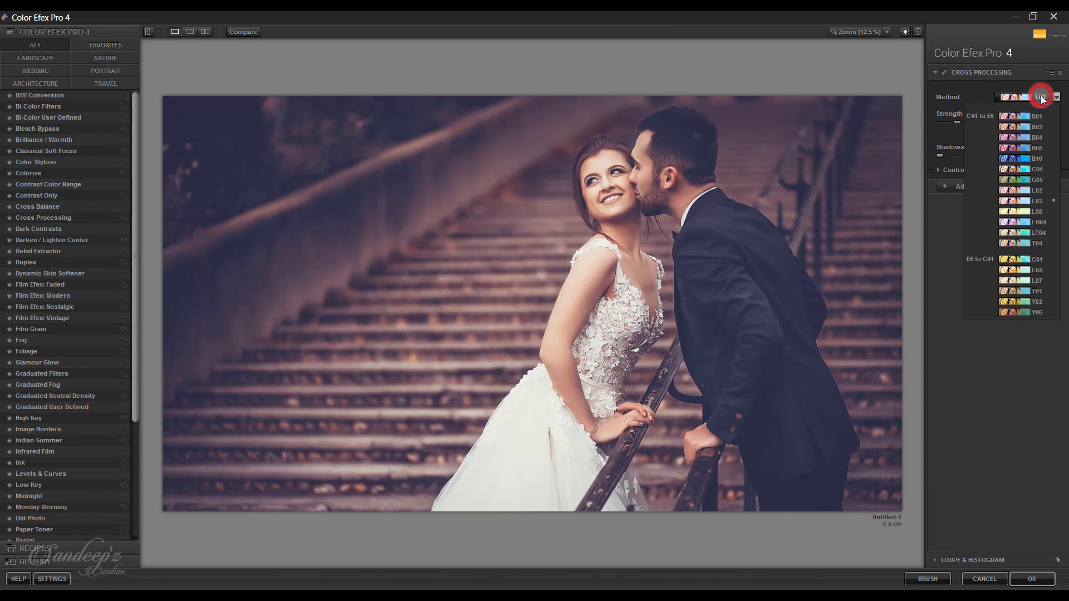
left_click(1034, 201)
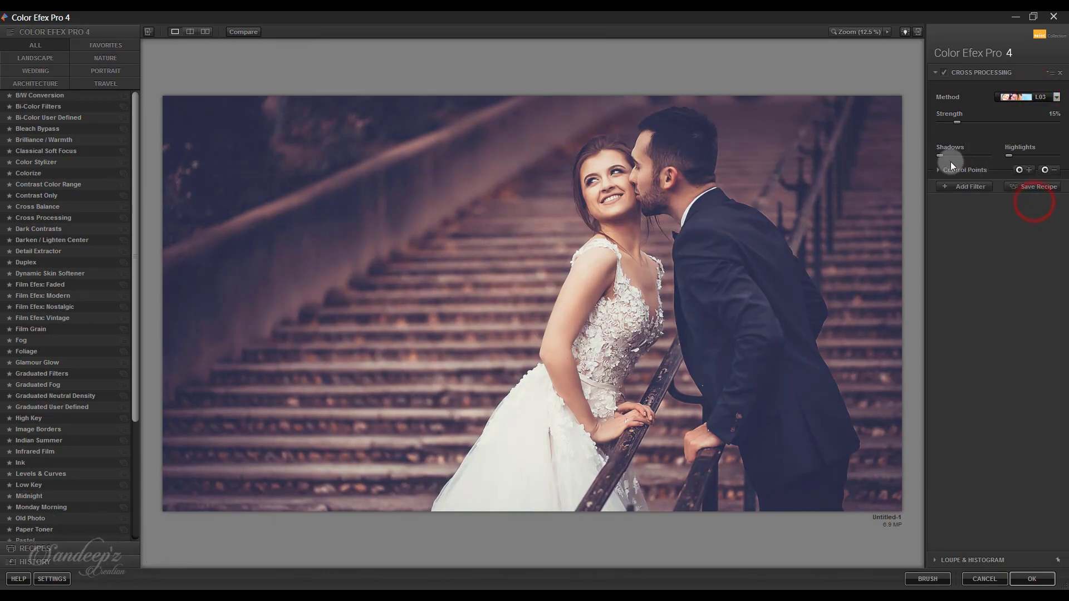
mouse_move(967, 123)
left_mouse_down()
mouse_move(1034, 119)
mouse_move(941, 124)
mouse_move(955, 127)
left_mouse_up()
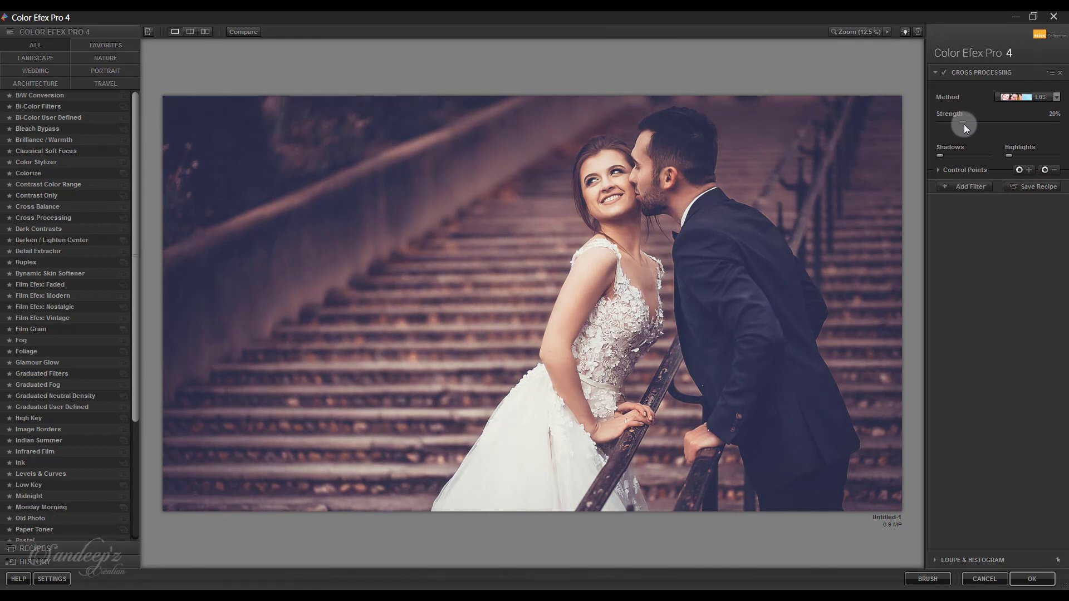
Add a Vignette Filter on top of Cross Processing and set its control points opacity to 2%.
left_click(972, 187)
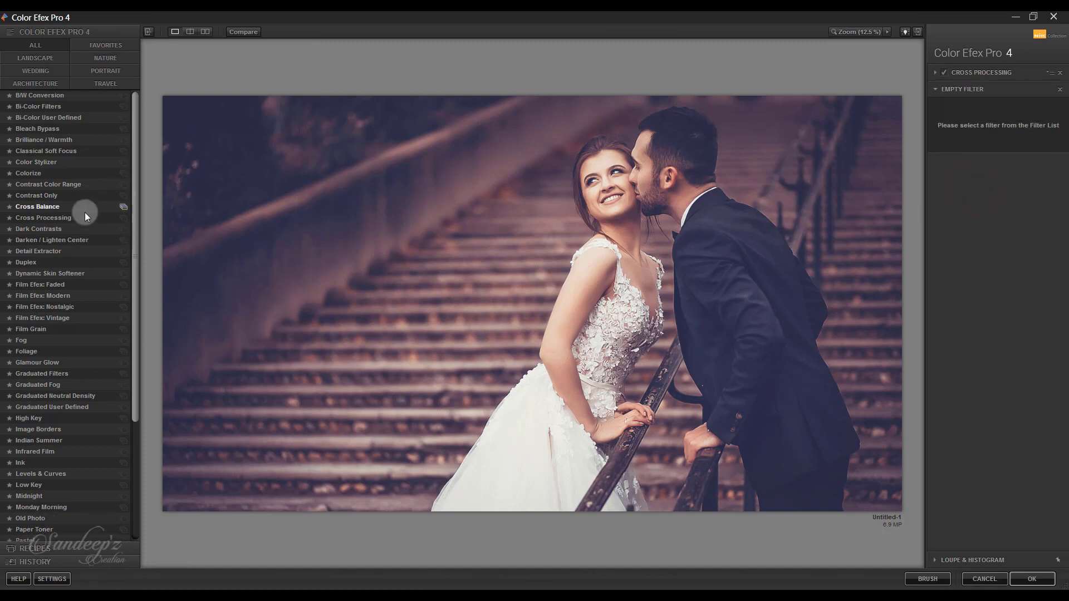
scroll(59, 276, "down", 1)
scroll(59, 277, "down", 3)
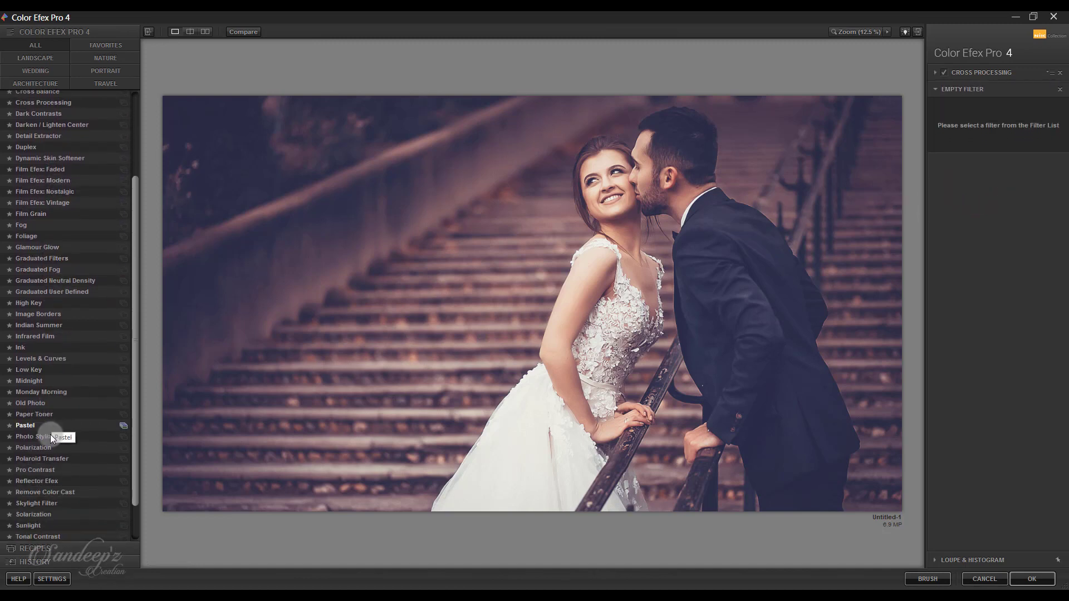
scroll(44, 516, "down", 2)
left_click(48, 504)
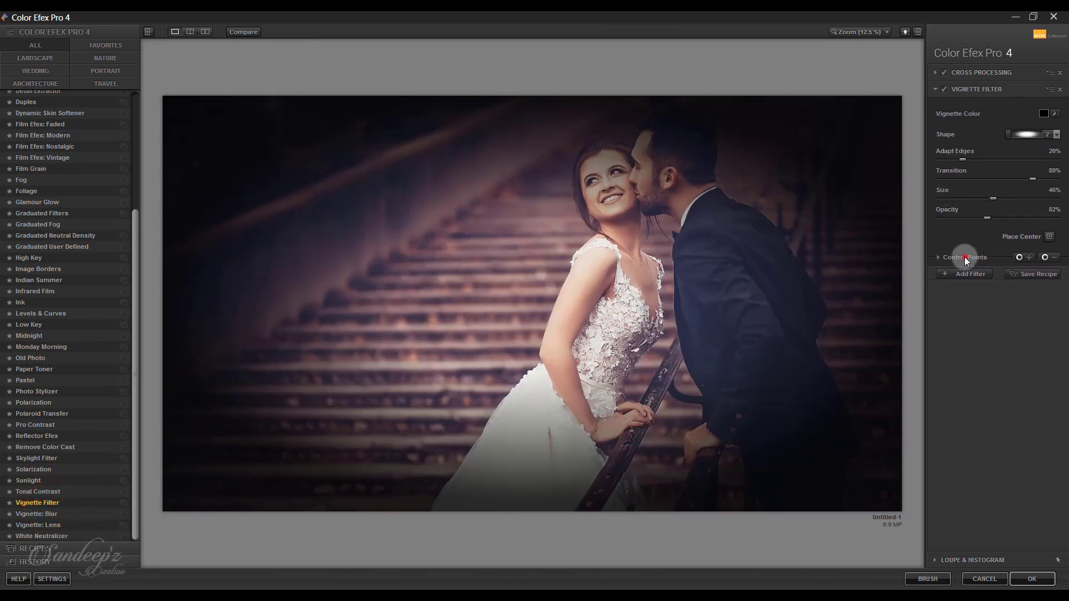
left_click(964, 257)
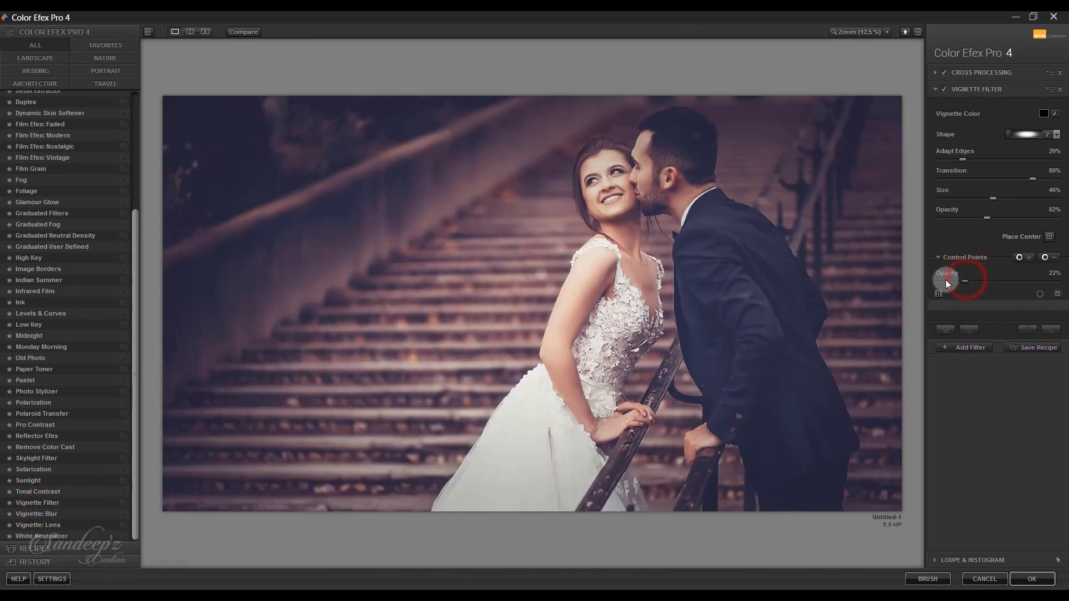
left_click_drag(961, 279, 941, 282)
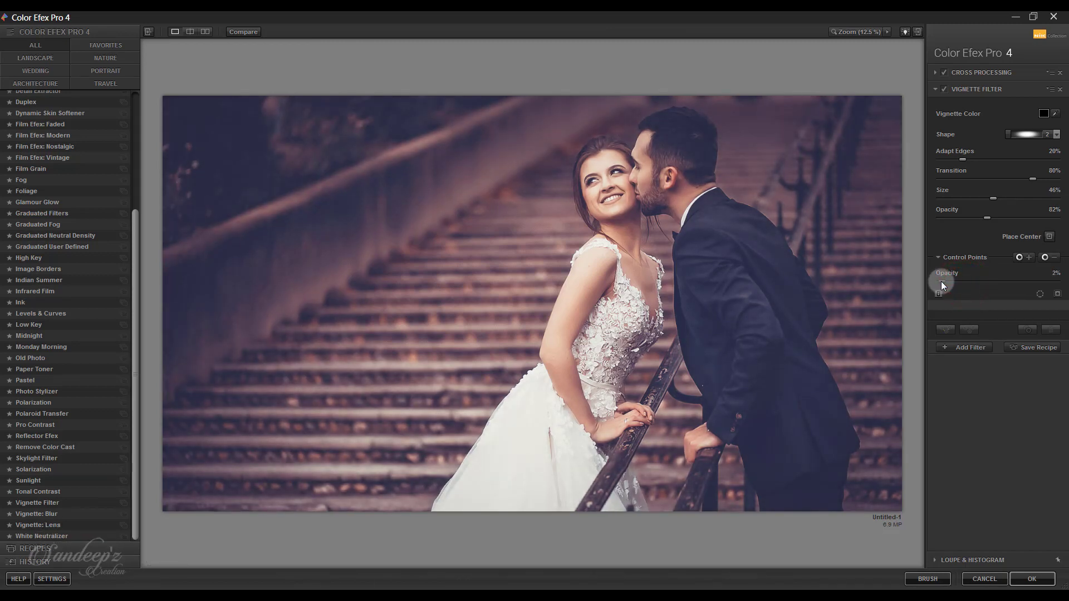
Apply the Color Efex Pro filters to the photo and compare the graded result with the original Couple layer.
left_click(955, 345)
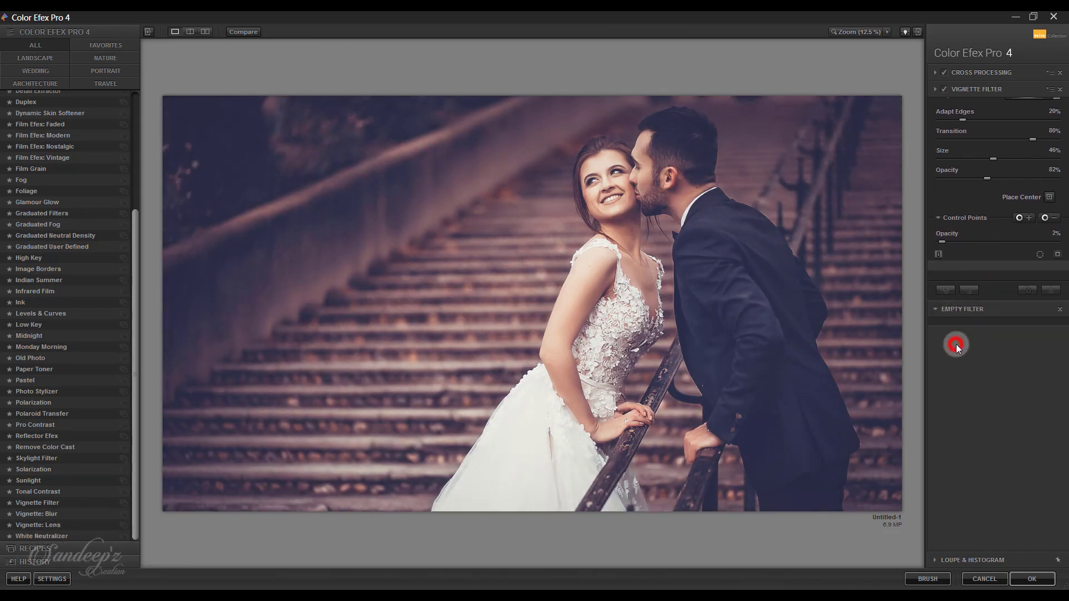
left_click(1037, 576)
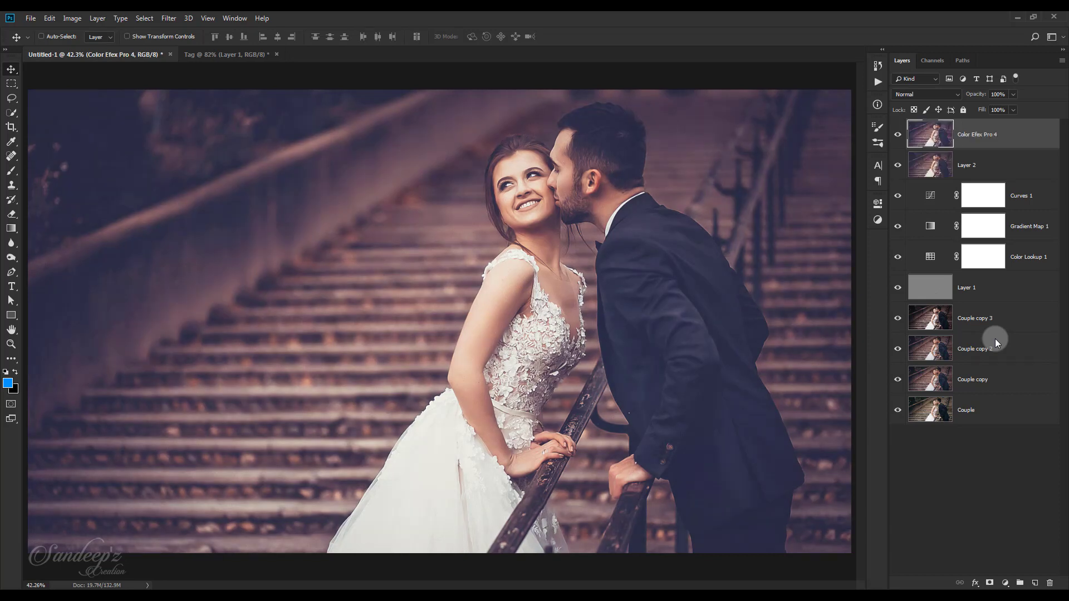
left_click(898, 412, "alt")
left_click(898, 412, "alt")
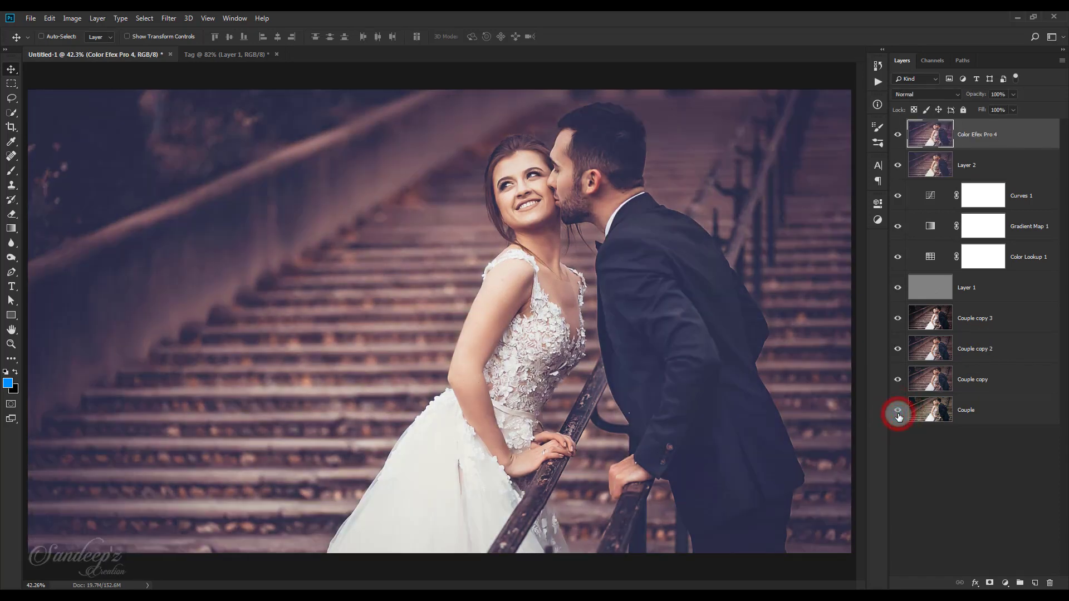
left_click(898, 412, "alt")
left_click(898, 414, "alt")
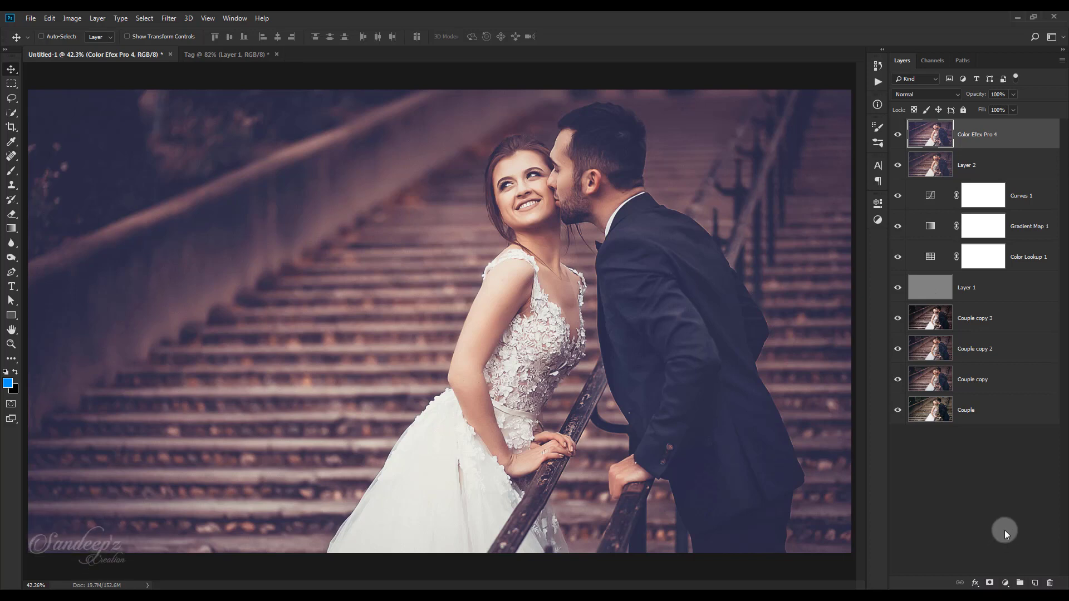
Add a new layer on top of the stack and fill it with 50% Gray.
left_click(1034, 583)
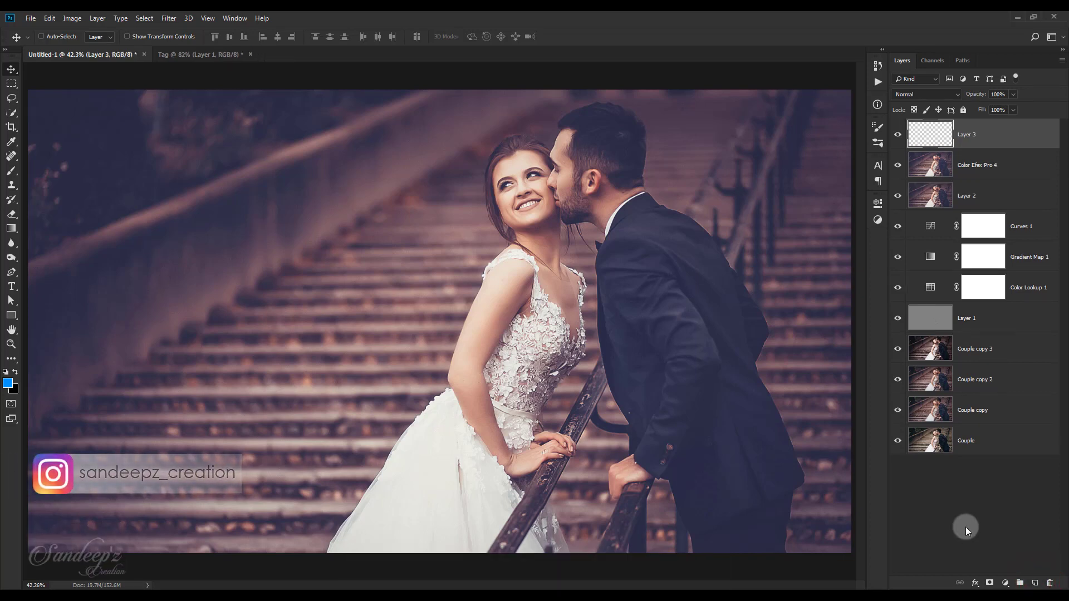
key("shift+F5")
left_click(515, 182)
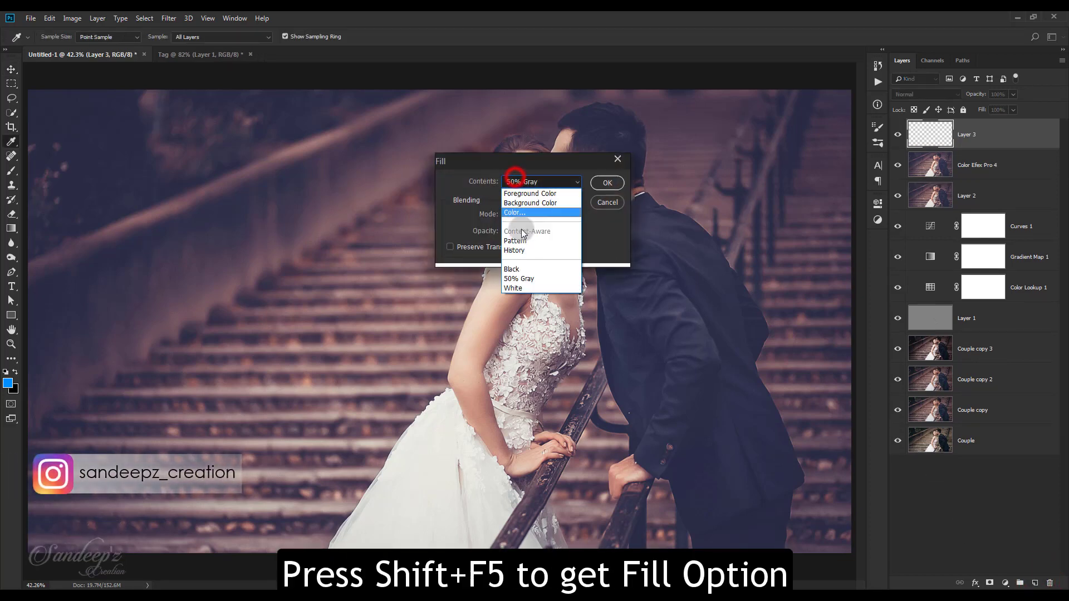
left_click(519, 278)
left_click(602, 183)
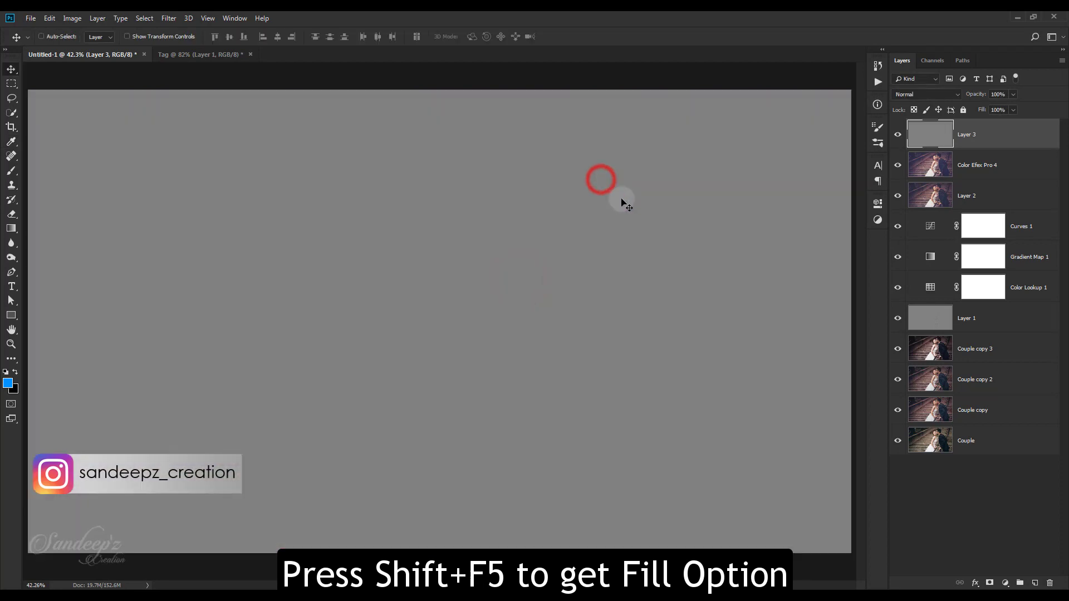
Set the gray layer's blend mode to Overlay.
left_click(924, 94)
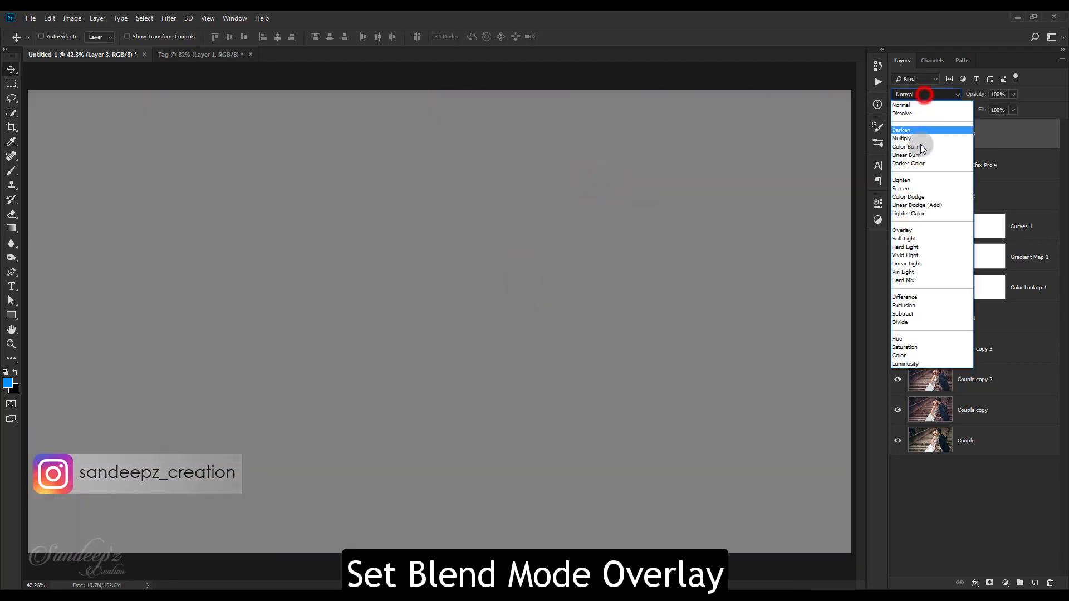
left_click(908, 196)
left_click(928, 95)
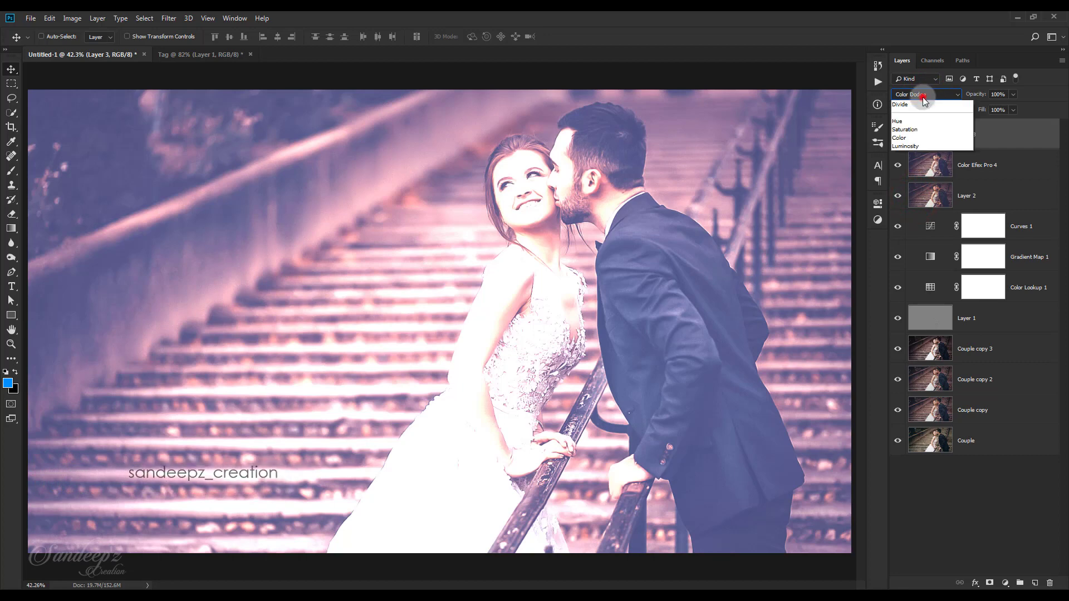
left_click(910, 229)
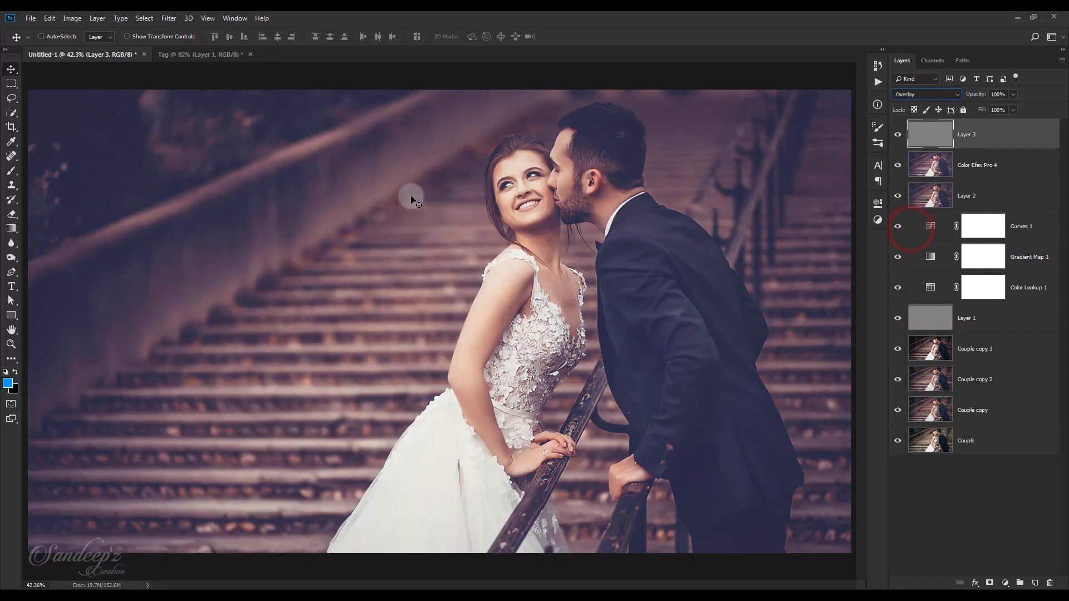
Brighten the highlights on the bride's shoulder and upper arm with an enlarged Dodge Tool brush on the gray Overlay layer.
left_click(11, 256)
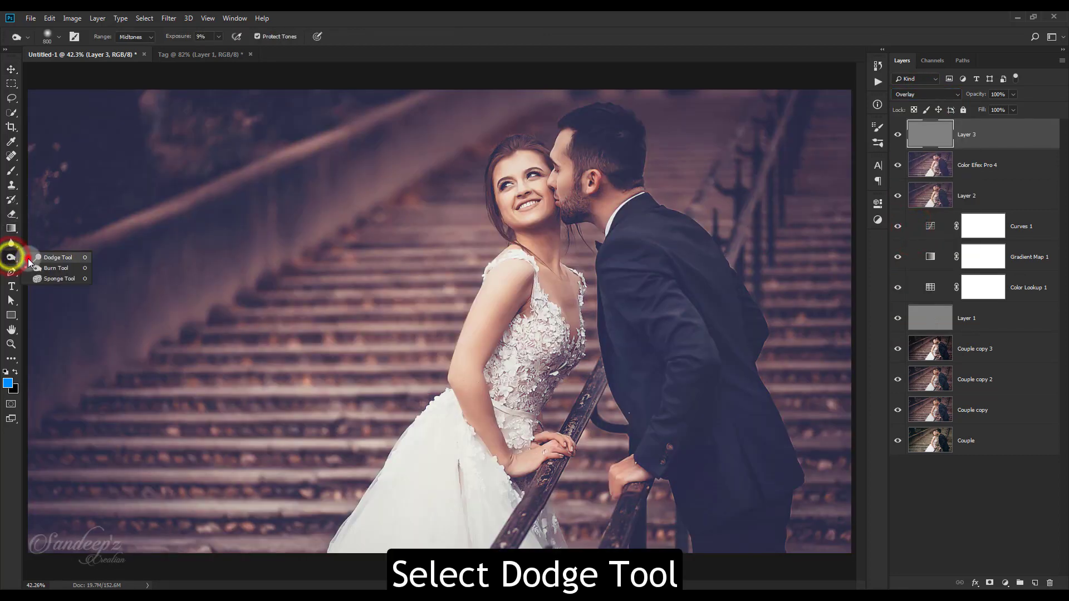
left_click(35, 257)
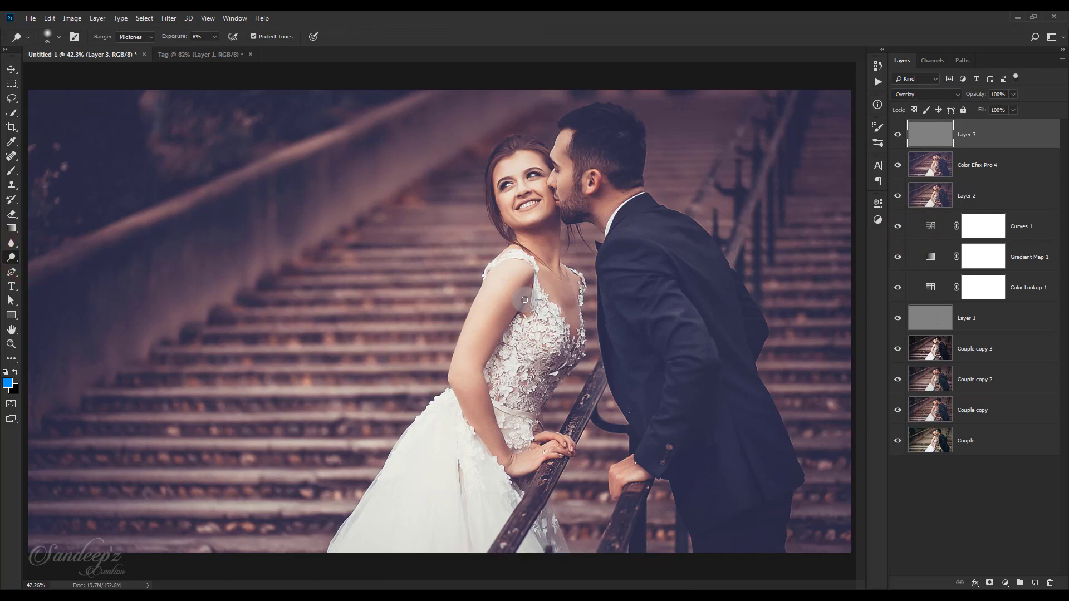
scroll(525, 300, "up", 2)
scroll(525, 300, "up", 1)
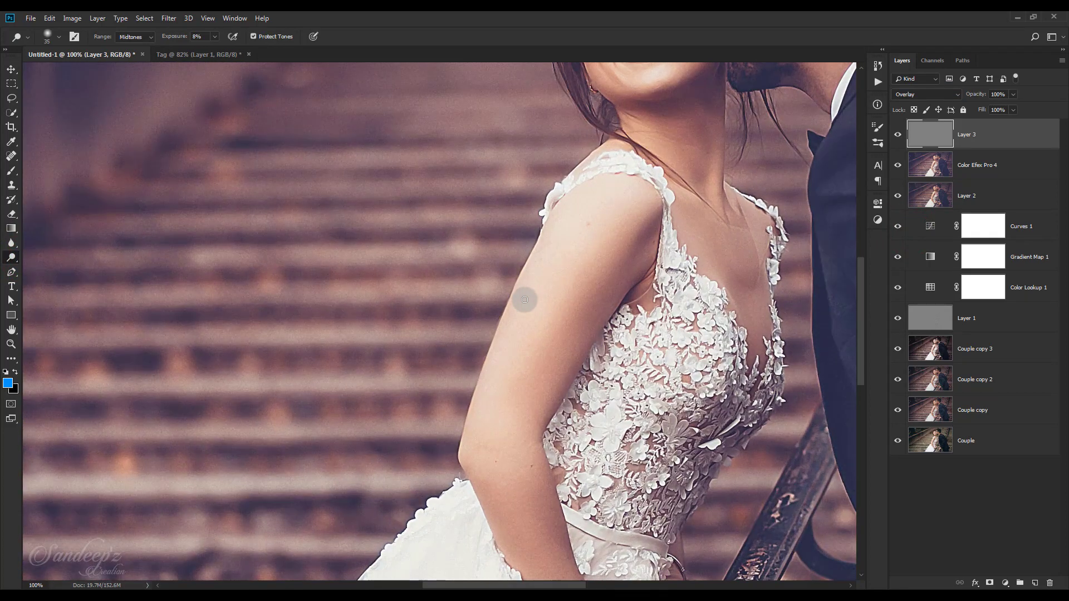
left_click_drag(863, 318, 859, 292)
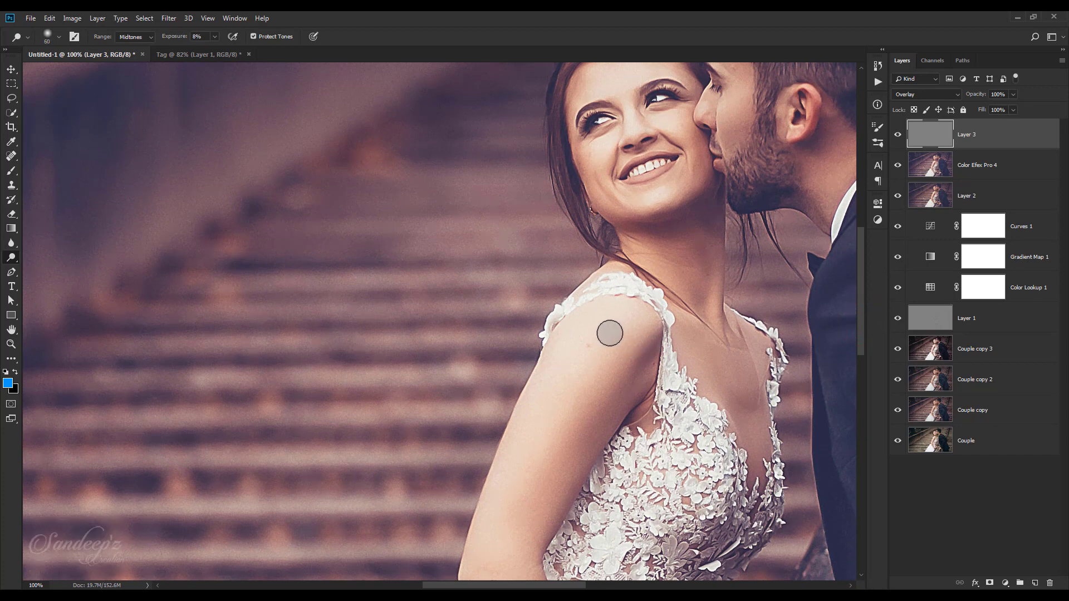
key("bracketright")
key("bracketright")
key("bracketright")
key("bracketright")
mouse_move(612, 323)
left_mouse_down()
mouse_move(494, 443)
mouse_move(585, 267)
mouse_move(605, 258)
mouse_move(585, 266)
mouse_move(517, 414)
mouse_move(578, 283)
mouse_move(526, 392)
mouse_move(565, 298)
mouse_move(601, 261)
mouse_move(578, 200)
mouse_move(591, 178)
mouse_move(502, 362)
mouse_move(599, 179)
left_mouse_up()
Dodge the highlights down the bride's forearm and onto her hands on the railing with a progressively smaller brush.
key("bracketleft")
scroll(507, 316, "down", 2)
scroll(516, 353, "down", 2)
key("bracketleft")
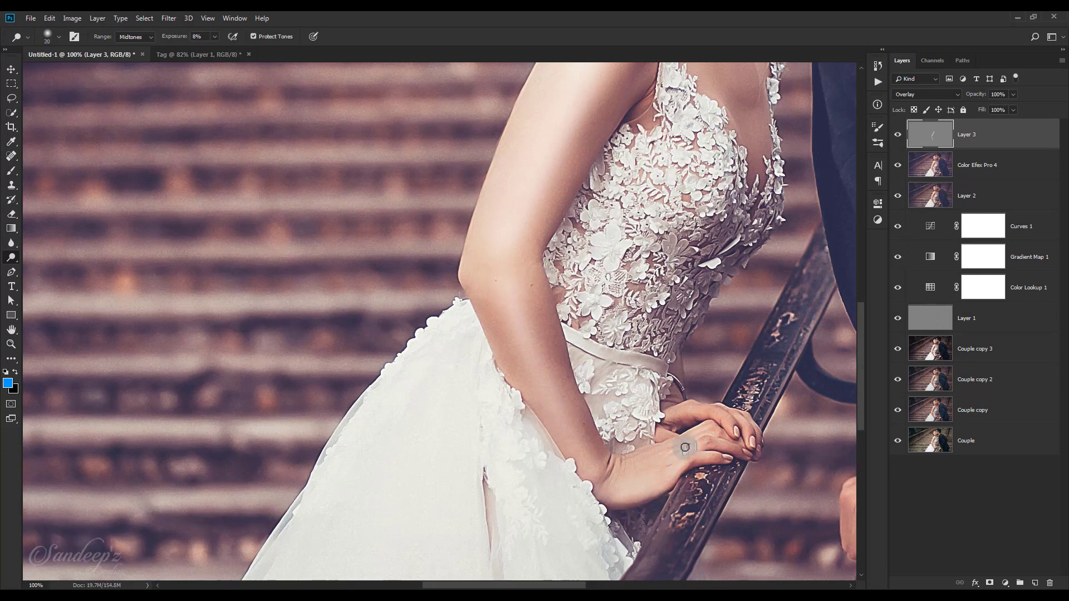
Dodge the highlights on the bride's neck, collarbone and chest, varying the brush size to fit each area.
scroll(674, 424, "up", 3)
key("bracketright")
key("bracketright")
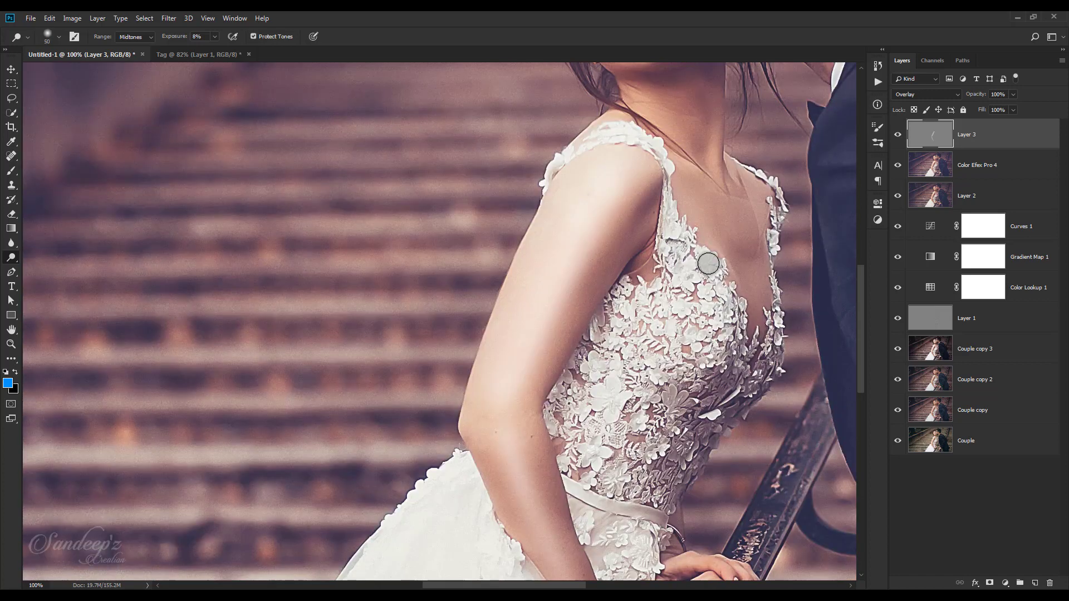
scroll(767, 273, "up", 1)
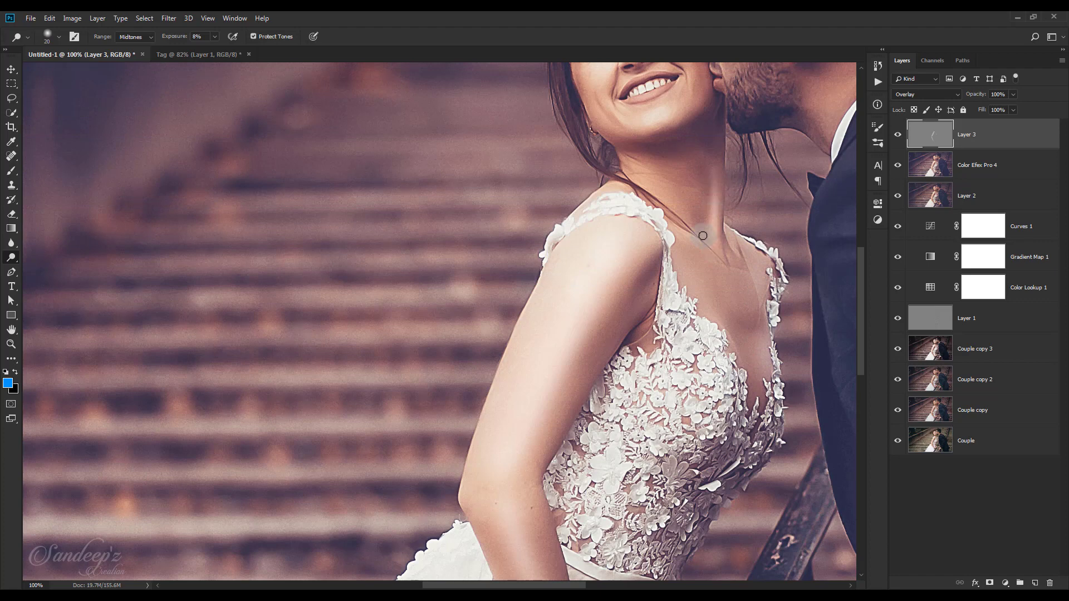
key("bracketright")
scroll(638, 203, "up", 1)
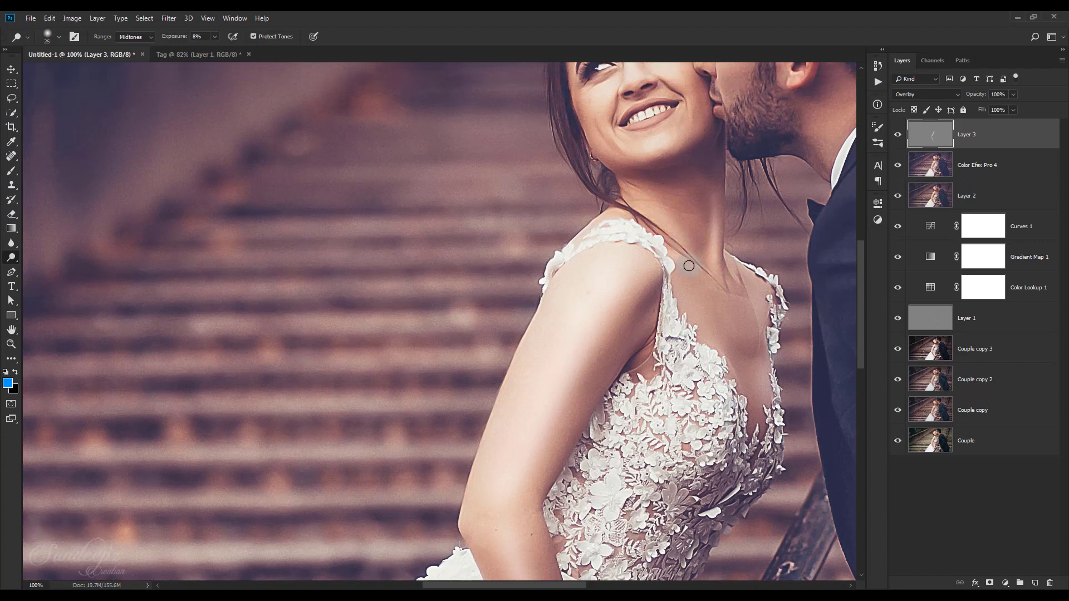
key("bracketright")
scroll(644, 193, "down", 2)
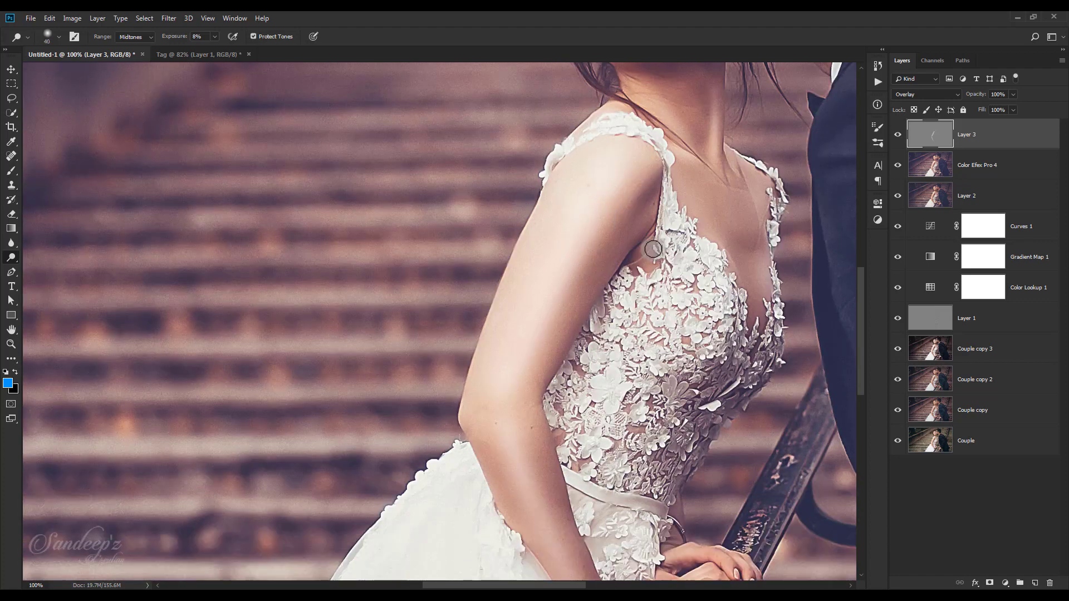
Dodge light streaks along the folds of the bride's white skirt with a small brush of about 20 to 30 px.
scroll(646, 267, "down", 5)
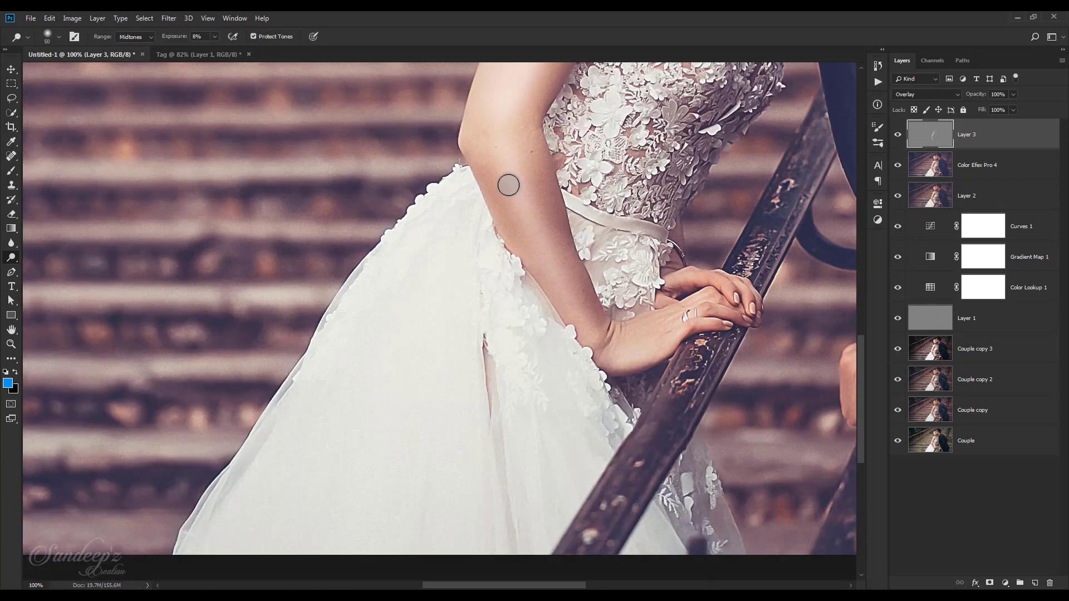
scroll(508, 185, "down", 1)
key("bracketleft")
key("bracketleft")
key("bracketleft")
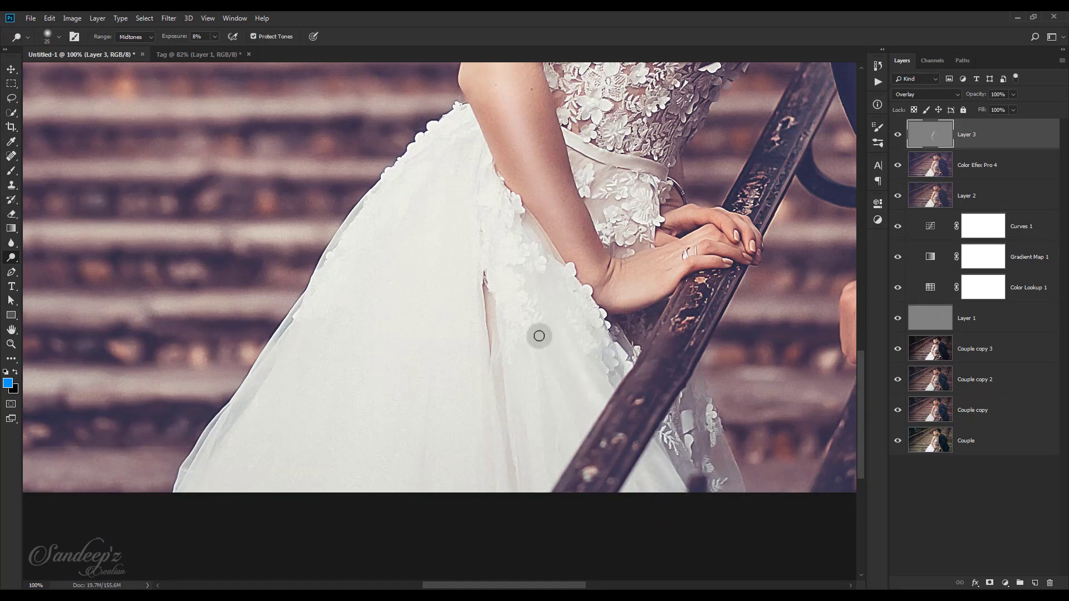
key("bracketleft")
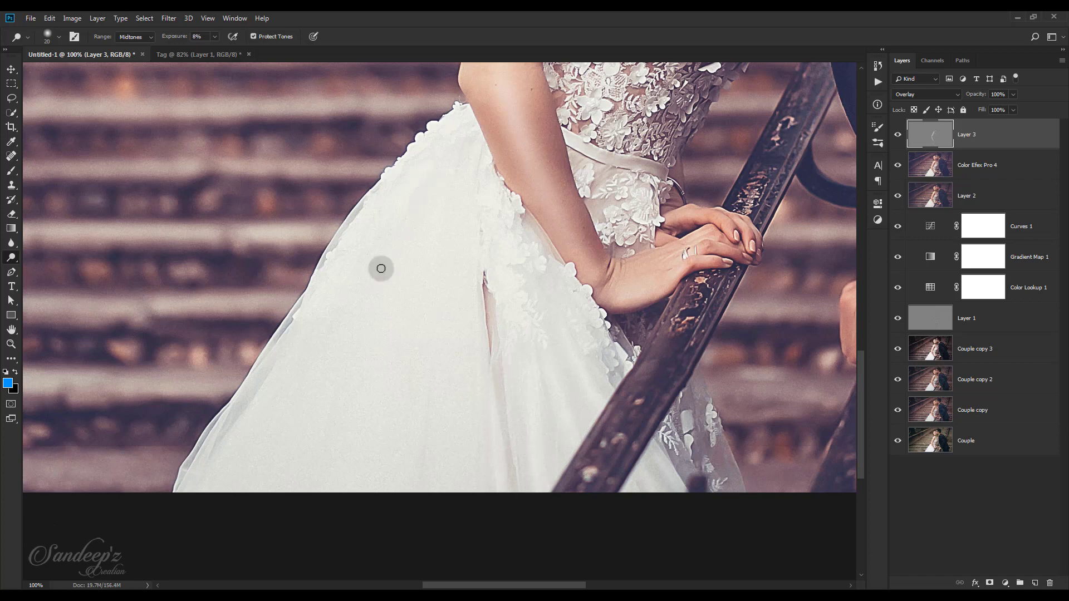
key("bracketright")
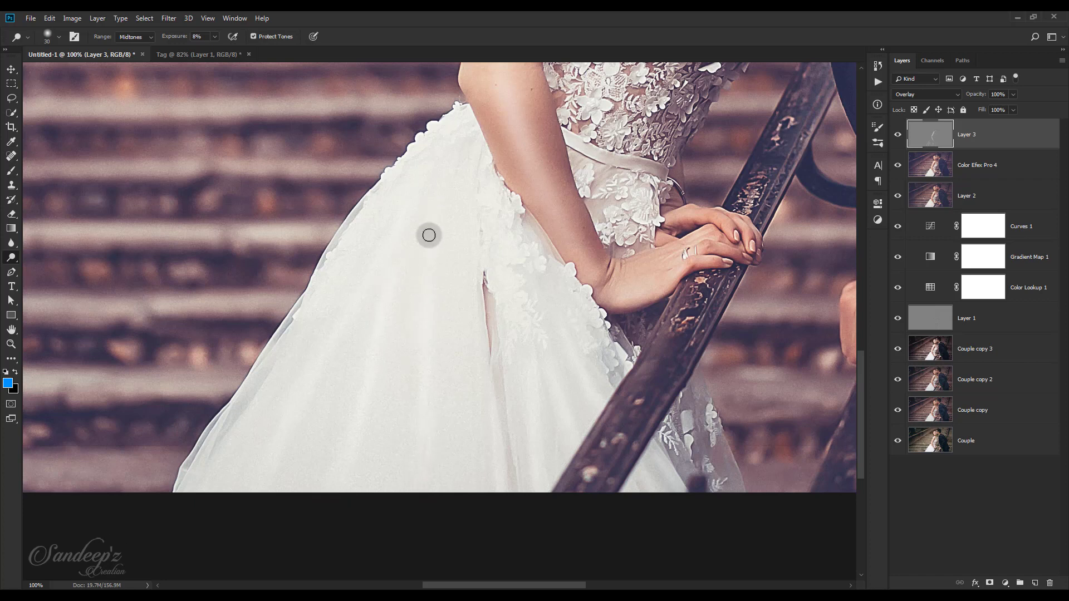
key("[")
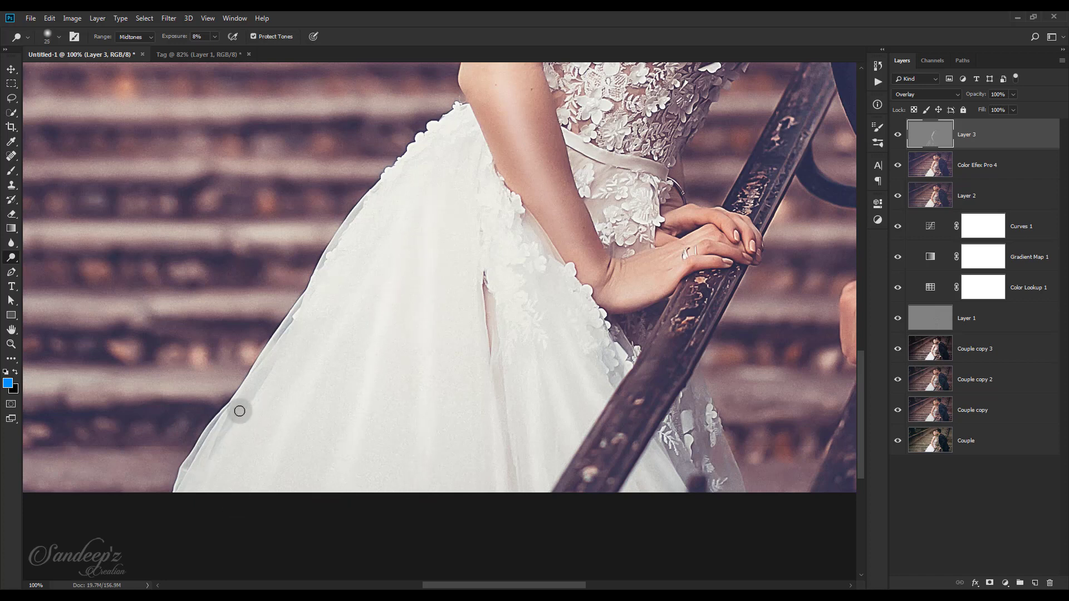
key("]")
key("]")
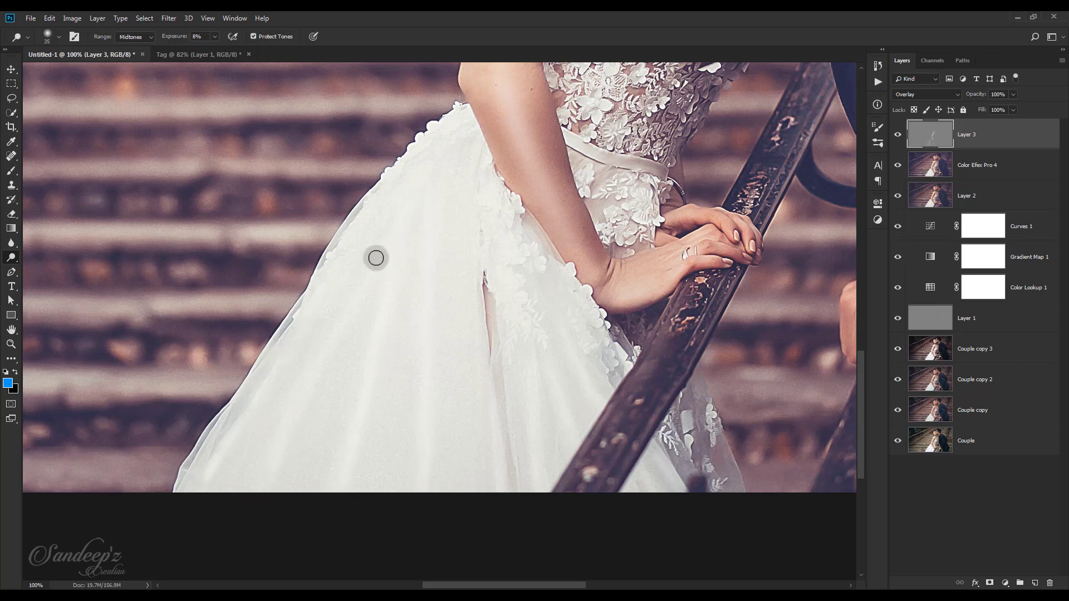
key("bracketleft")
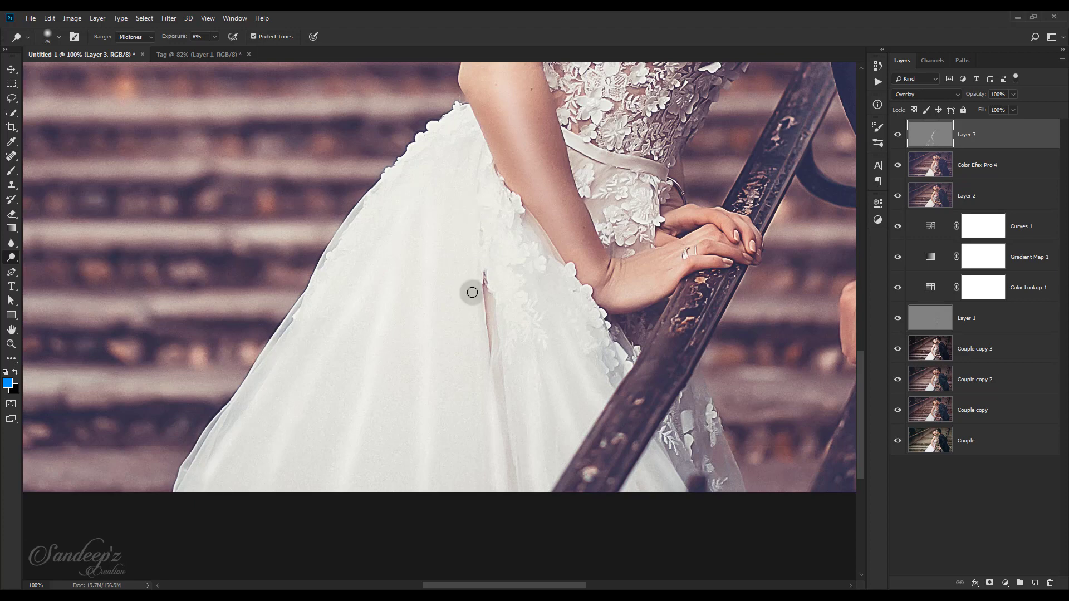
key("bracketleft")
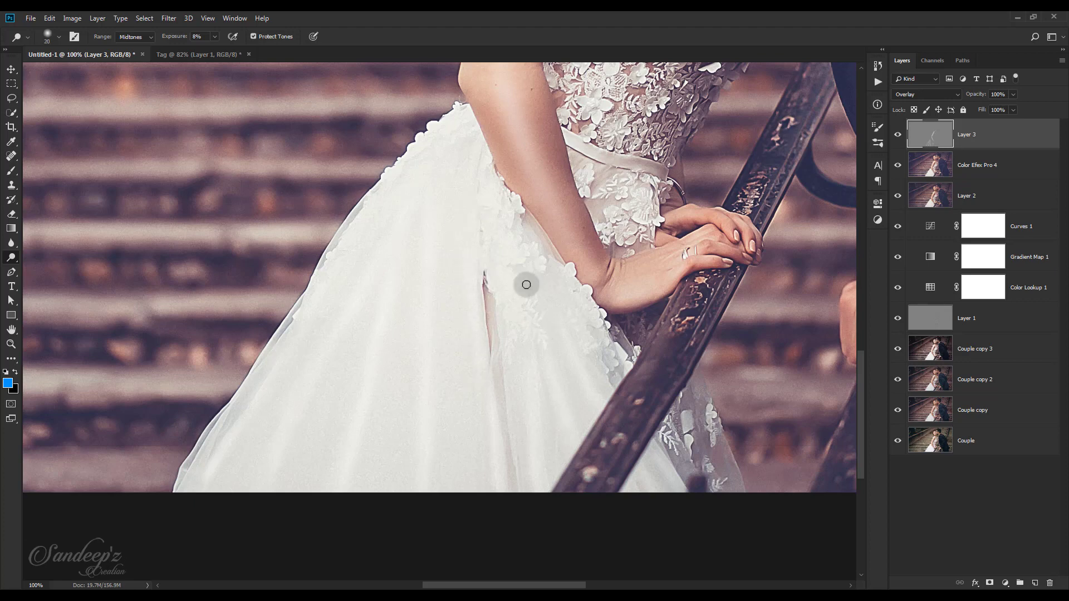
Dodge the highlights on the bride's face and neck with a small brush of about 15 to 25 px.
key("ctrl+0")
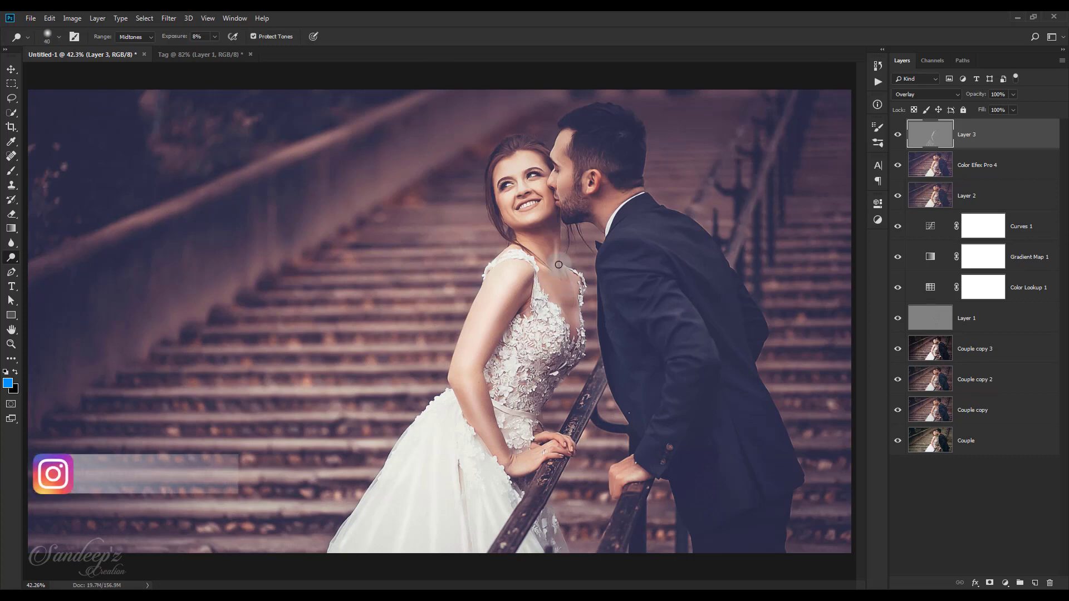
key("bracketleft")
key("bracketleft")
key("bracketleft")
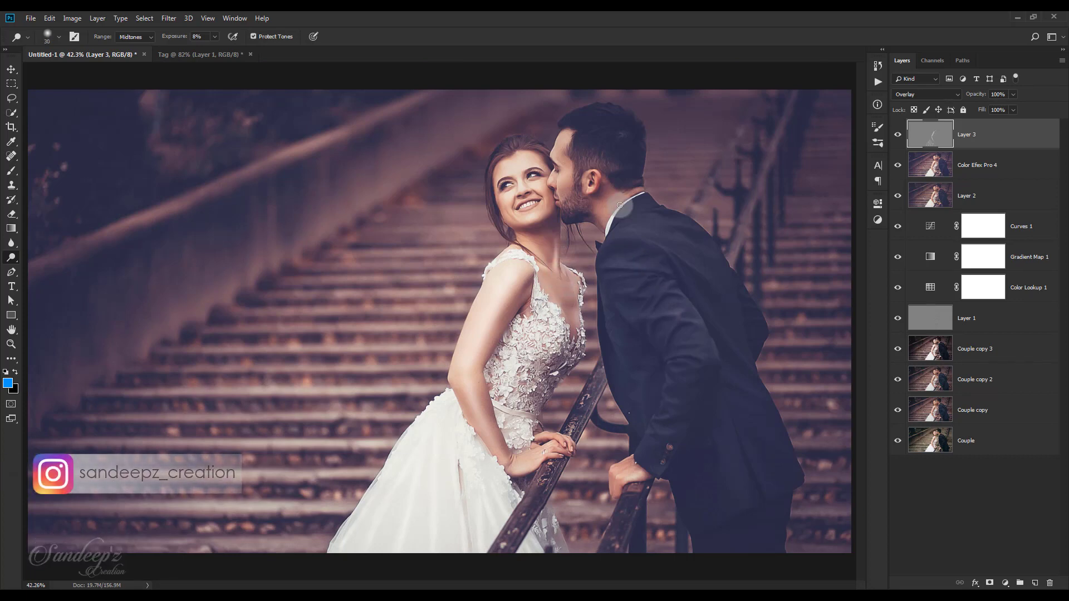
key("ctrl+plus")
key("ctrl+plus")
scroll(632, 196, "up", 2)
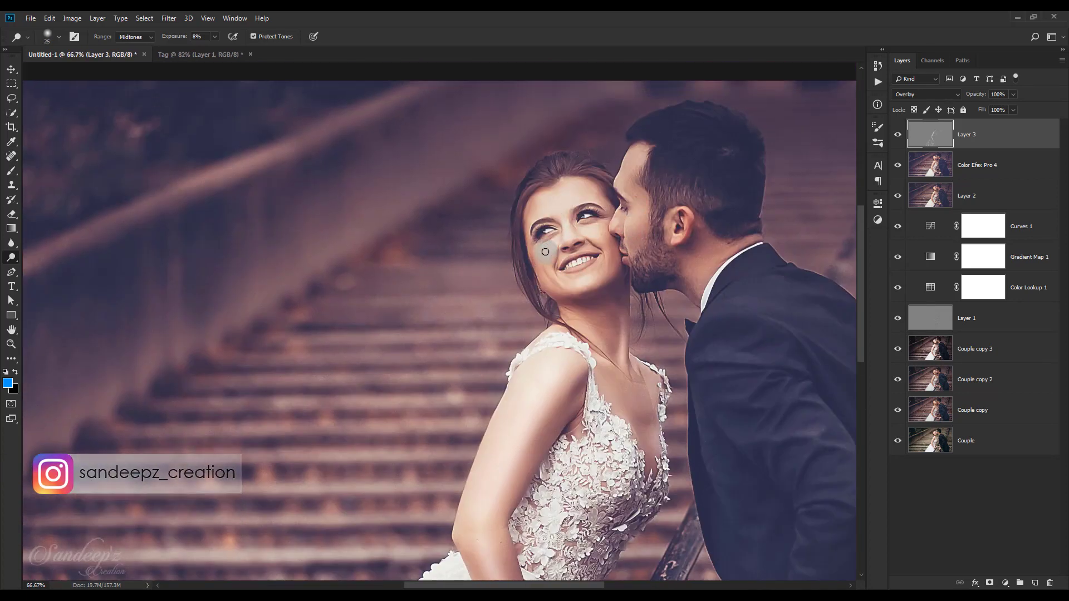
key("bracketleft")
key("bracketleft")
key("bracketright")
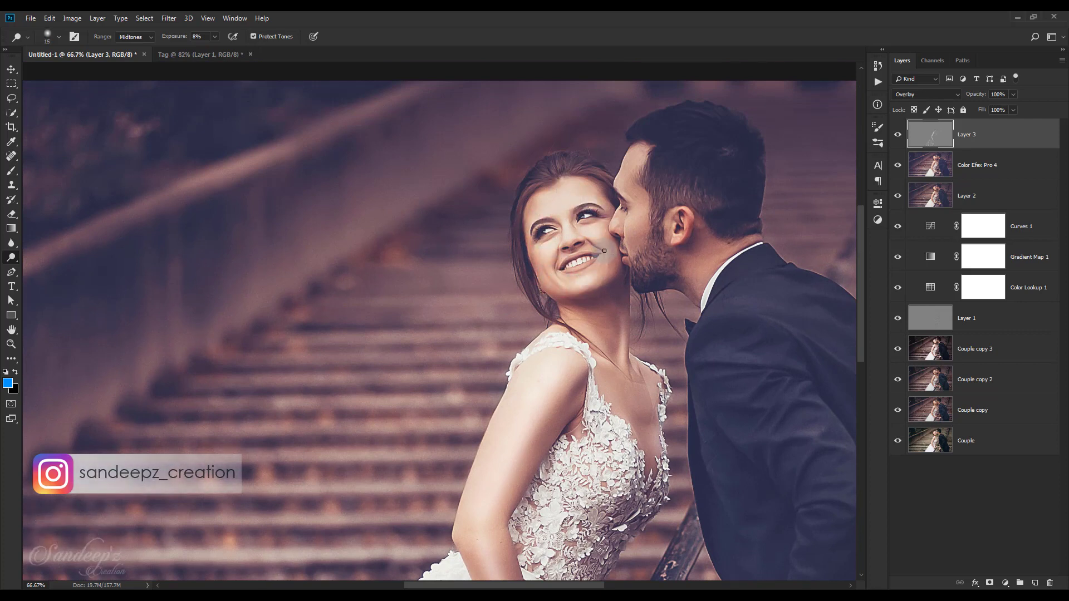
key("bracketright")
key("bracketright")
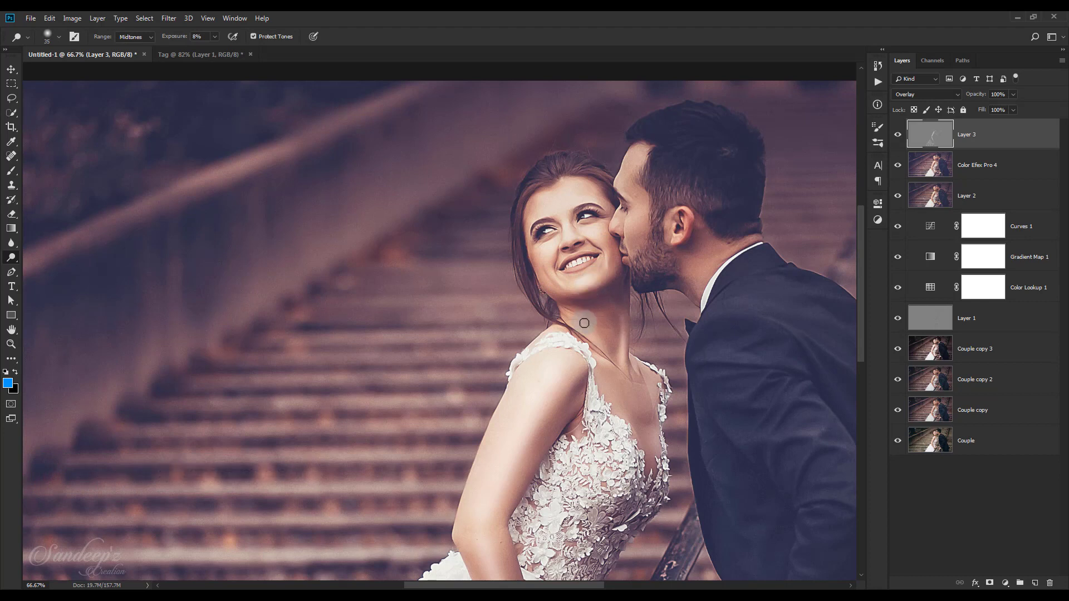
Dodge the highlights on the groom's face and along the folds of his suit jacket with a 30 to 40 px brush.
scroll(629, 359, "up", 1)
key("bracketleft")
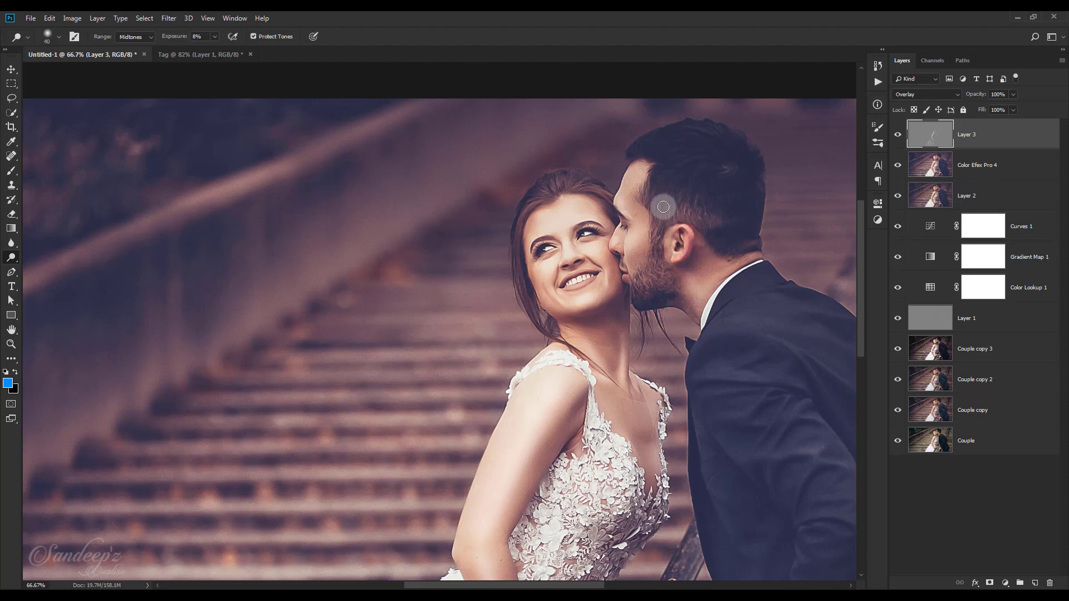
scroll(663, 207, "down", 8)
scroll(663, 207, "right", 10)
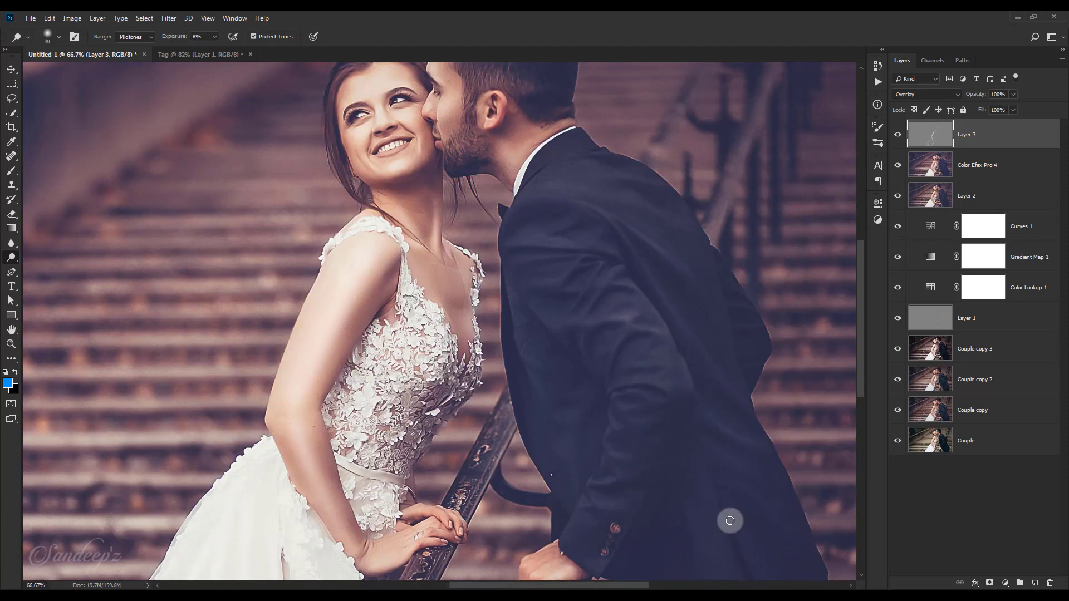
scroll(730, 520, "down", 5)
key("bracketleft")
key("bracketleft")
scroll(706, 420, "up", 4)
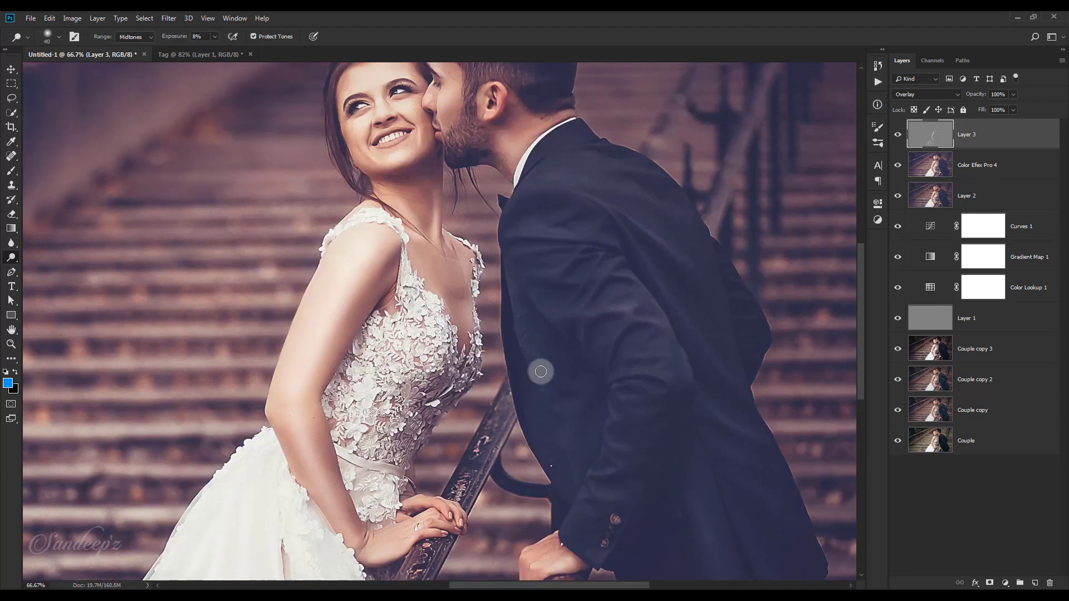
scroll(568, 446, "up", 4)
key("bracketleft")
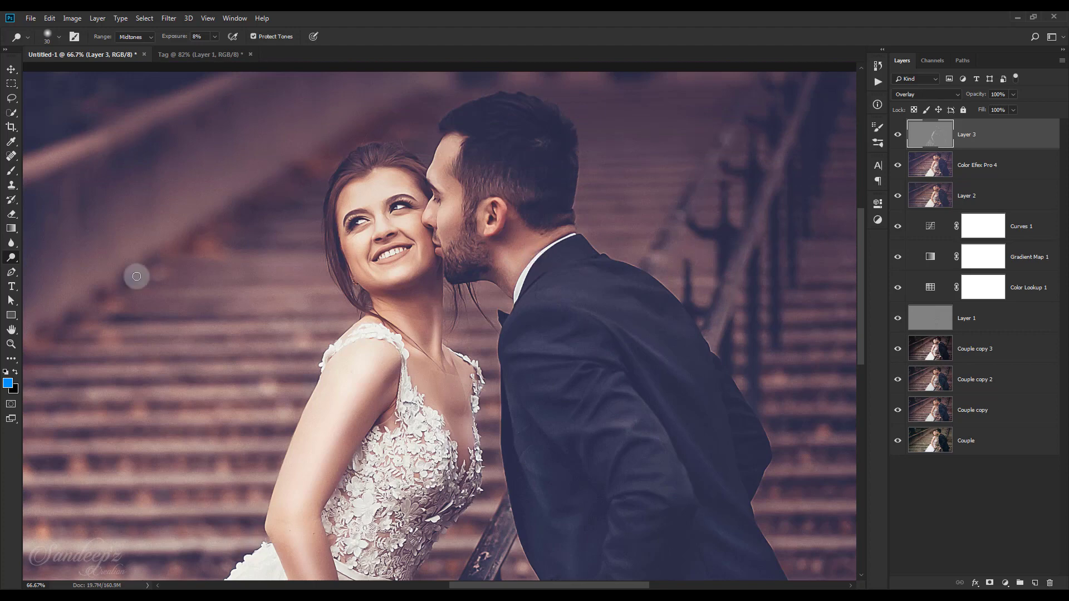
Darken the shadows between the bride's skirt folds using the Burn Tool at 9% Midtones exposure with a greatly reduced brush.
right_click(11, 257)
left_click(54, 270)
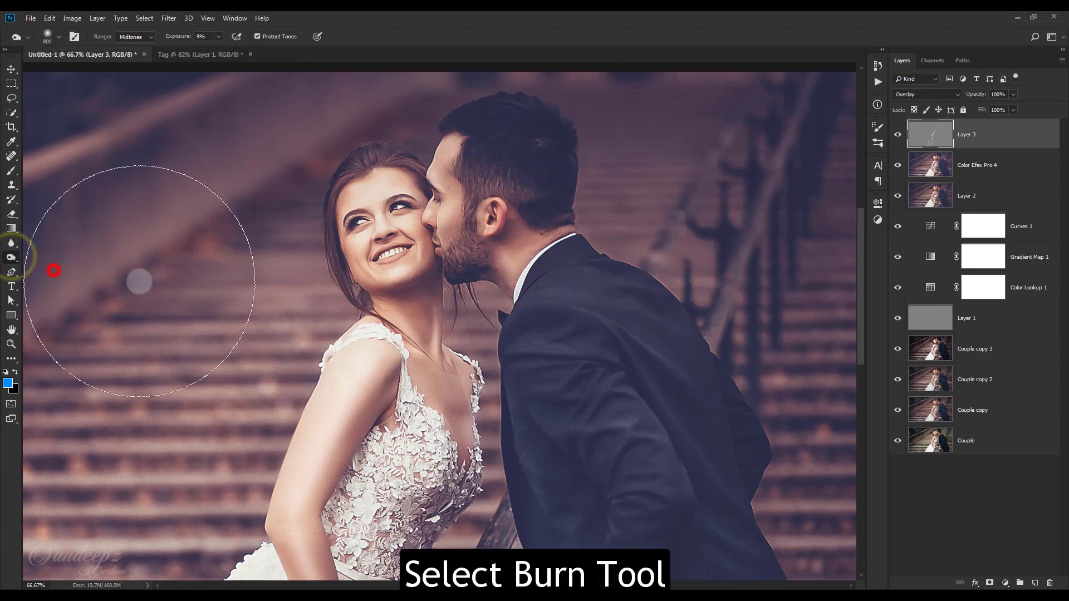
scroll(213, 297, "down", 3)
scroll(212, 298, "down", 6)
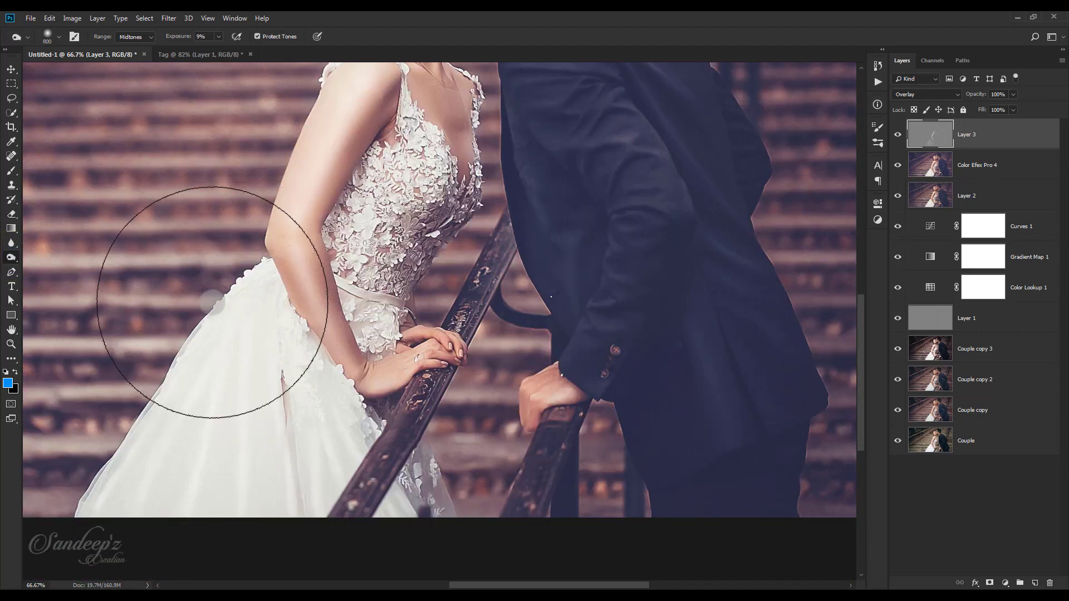
key("bracketleft")
key("bracketleft")
key("bracketleft")
key("bracketleft")
key("bracketleft")
key("bracketleft")
key("bracketleft")
key("bracketleft")
key("bracketleft")
key("bracketleft")
key("bracketleft")
key("bracketleft")
key("bracketleft")
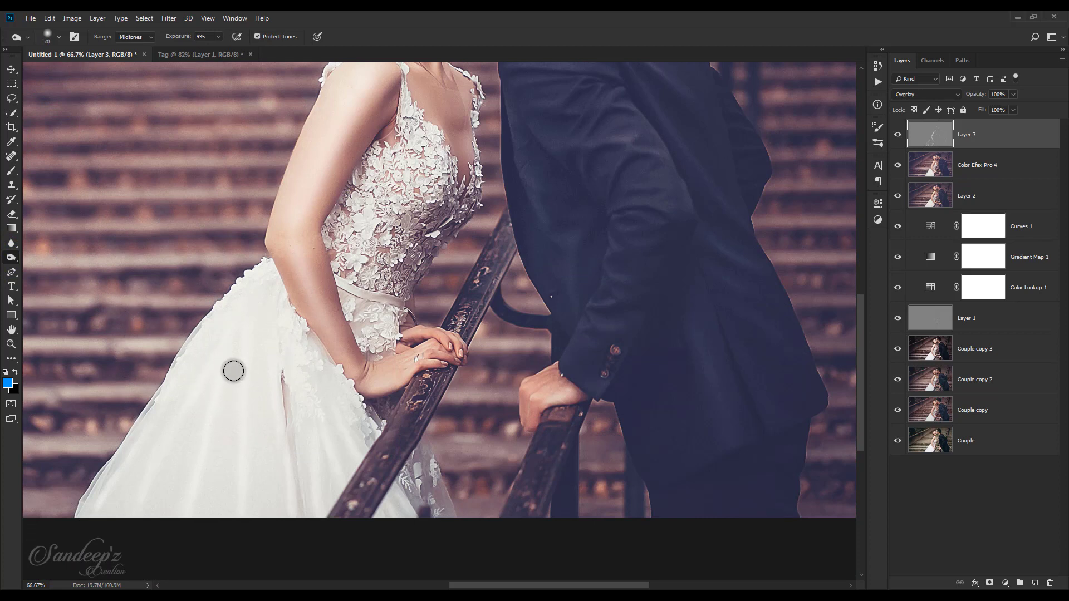
left_click_drag(234, 371, 223, 496)
left_click_drag(224, 417, 213, 535)
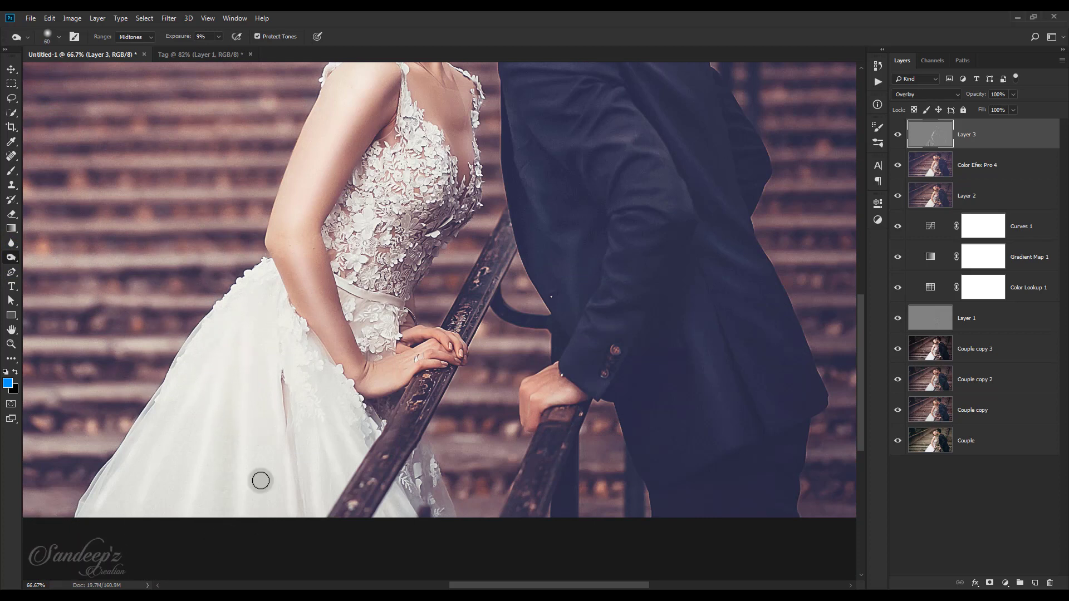
key("bracketleft")
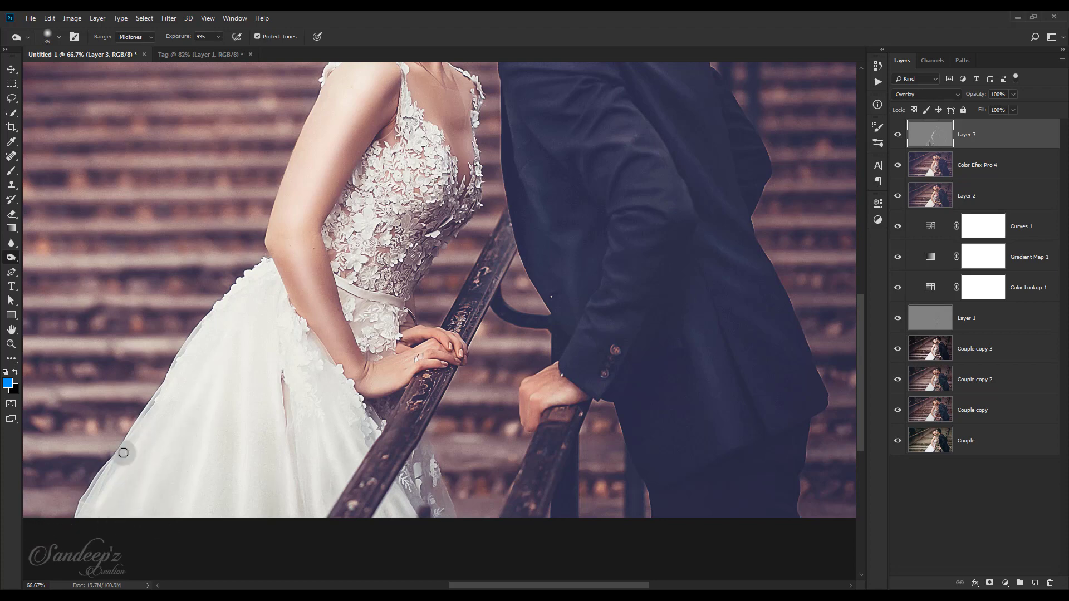
Burn the shadows around the bride's hair and along the creases of the groom's jacket and sleeve with a small brush.
scroll(103, 485, "down", 3)
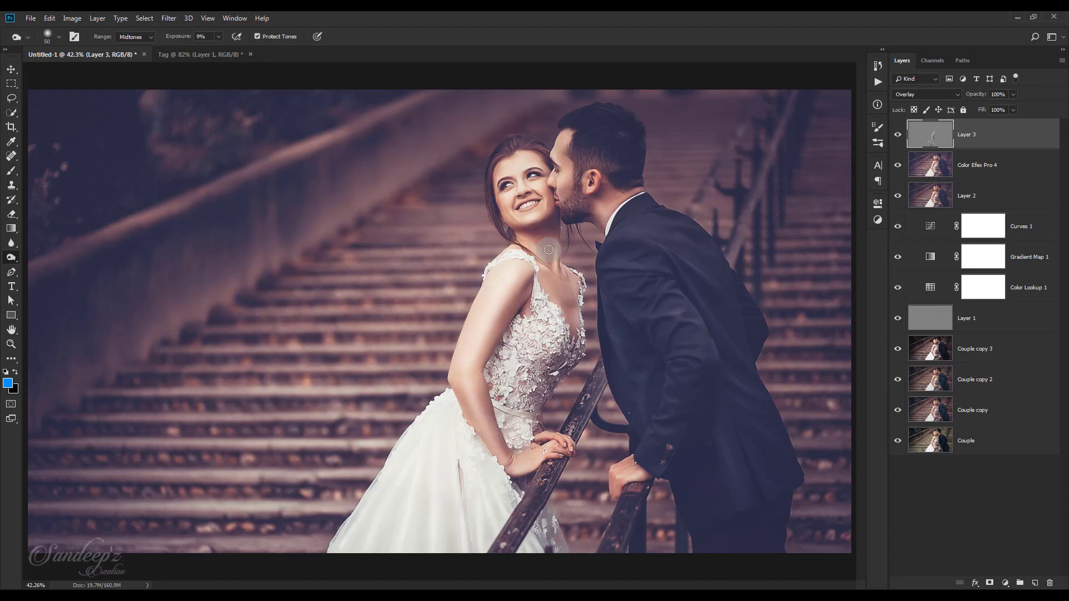
scroll(530, 215, "up", 2)
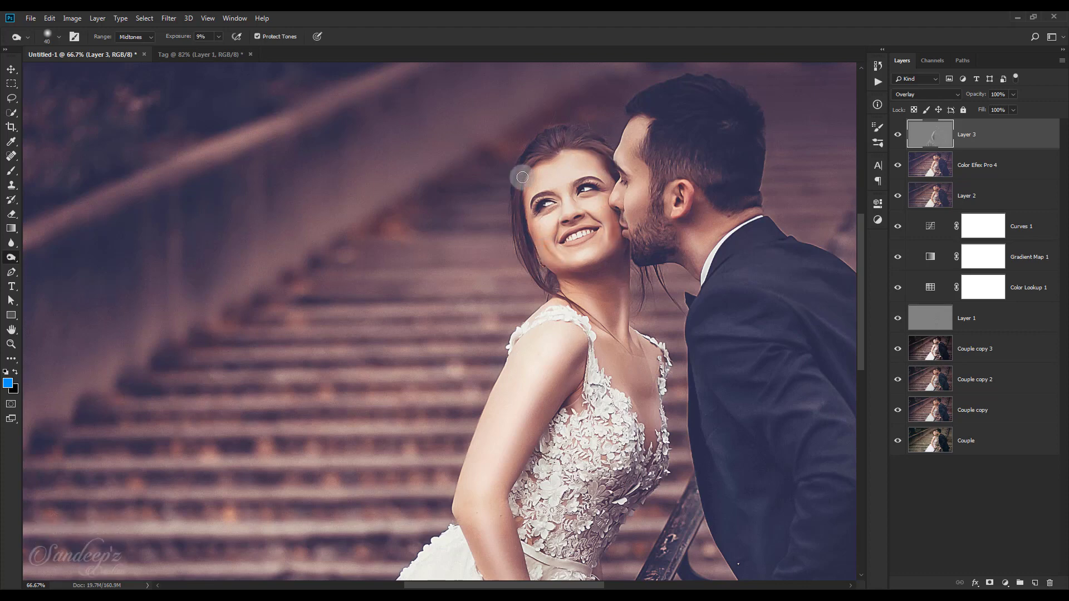
scroll(544, 286, "down", 2)
scroll(646, 241, "up", 4)
scroll(647, 245, "right", 4)
scroll(643, 256, "down", 3)
key("bracketleft")
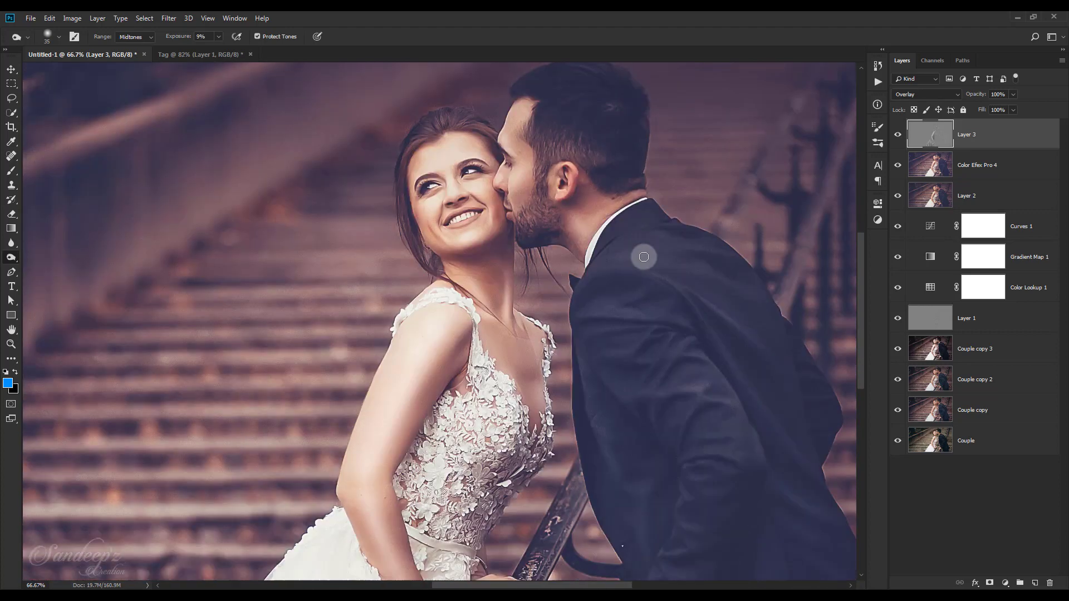
scroll(644, 256, "down", 2)
key("bracketleft")
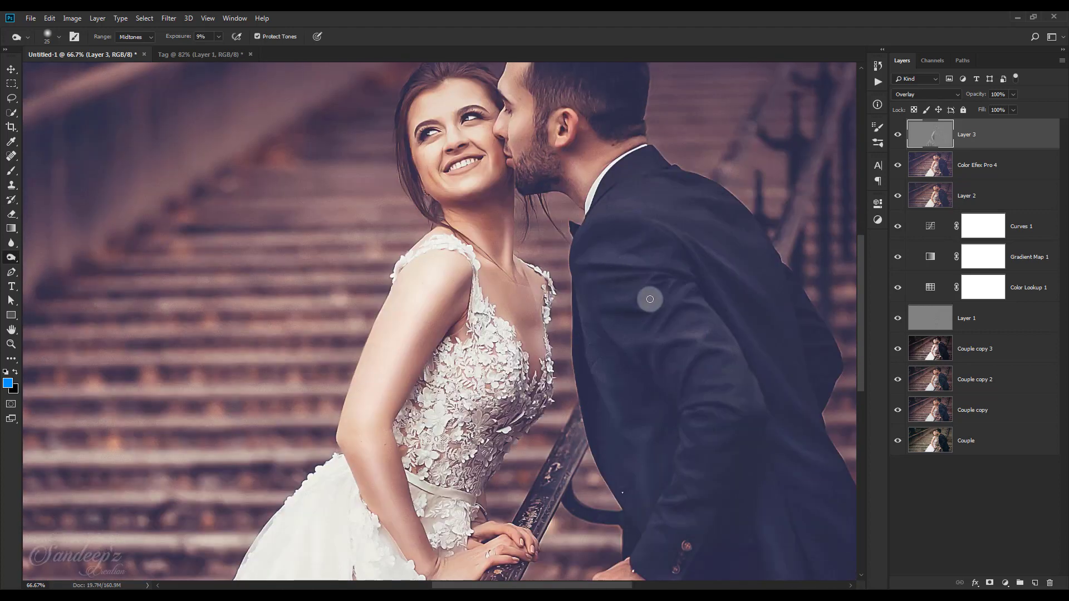
scroll(665, 316, "down", 2)
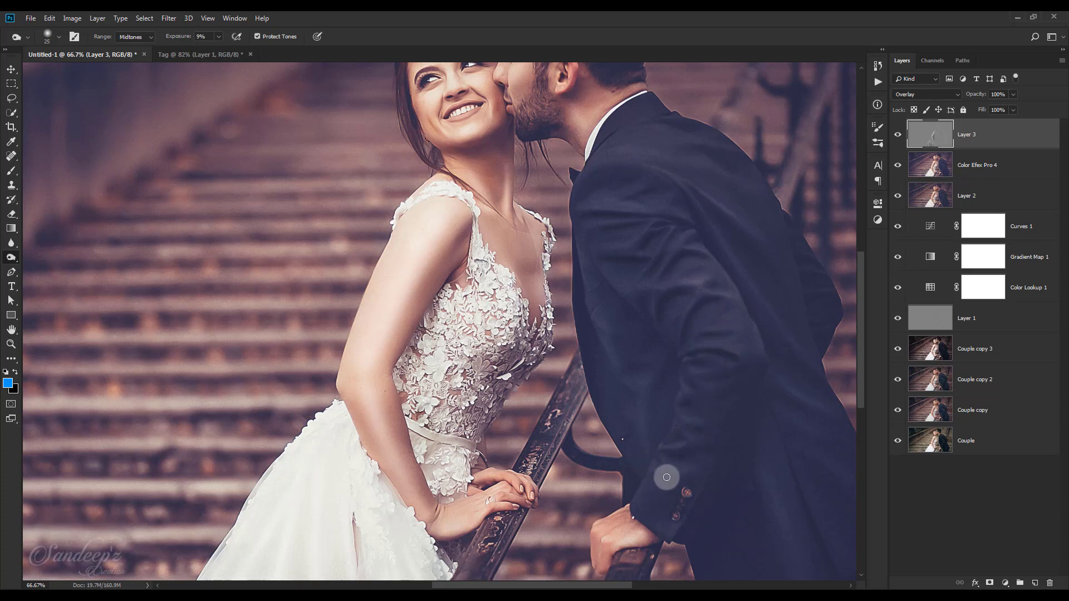
Compare the whole photo with and without the dodge and burn layer.
key("ctrl+0")
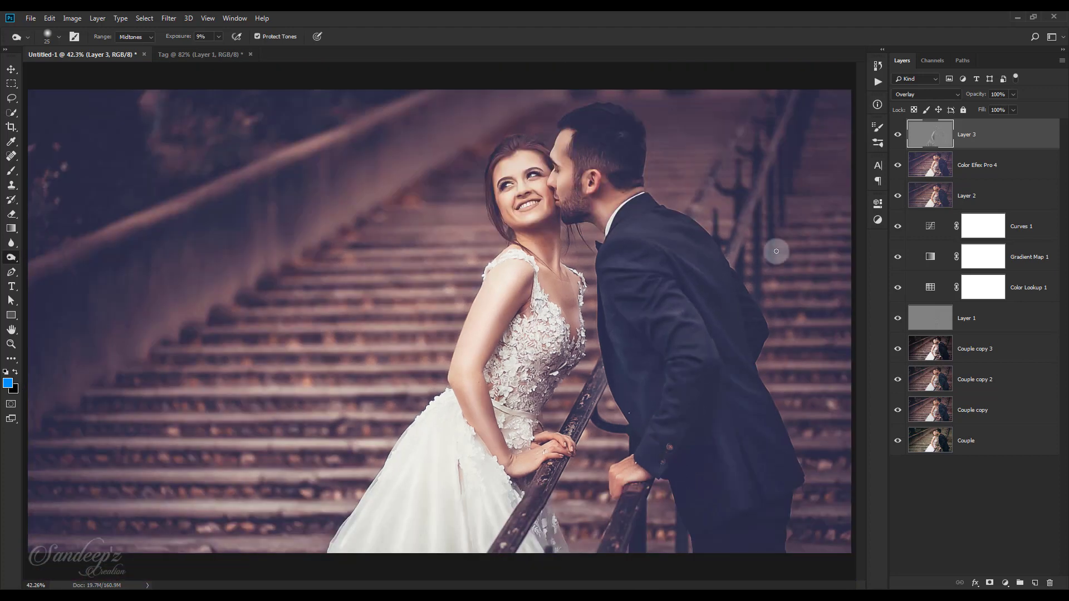
left_click(898, 135)
left_click(898, 134)
left_click(899, 134)
left_click(898, 135)
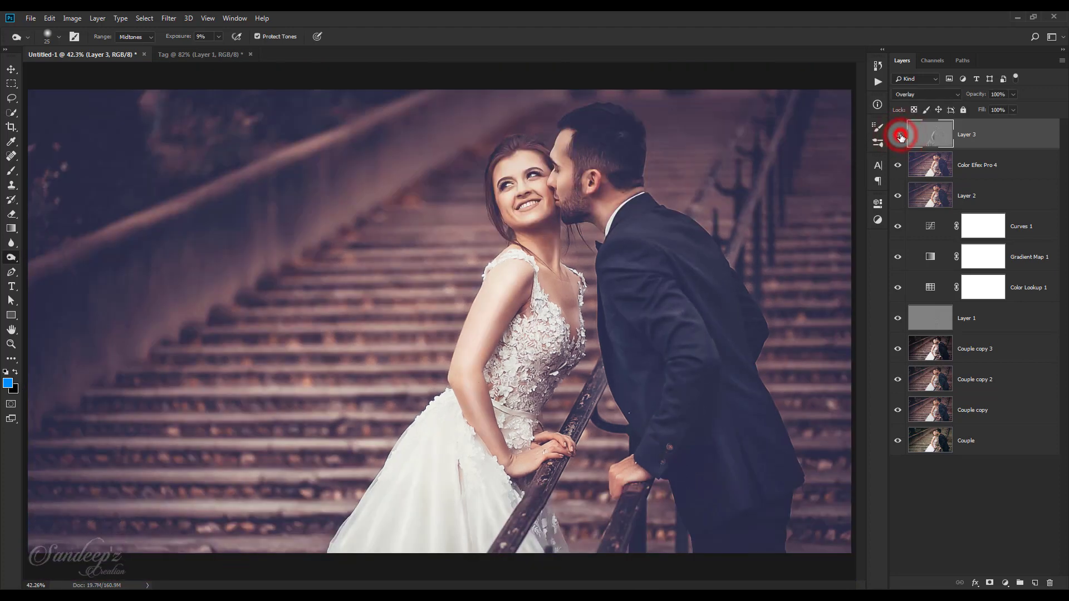
left_click(898, 137)
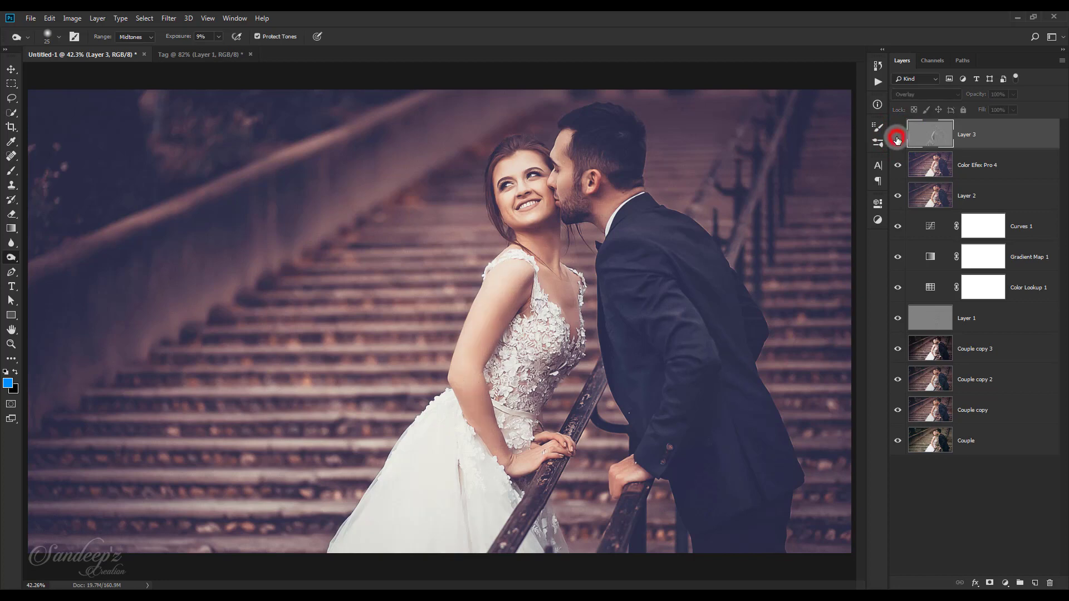
left_click(897, 136)
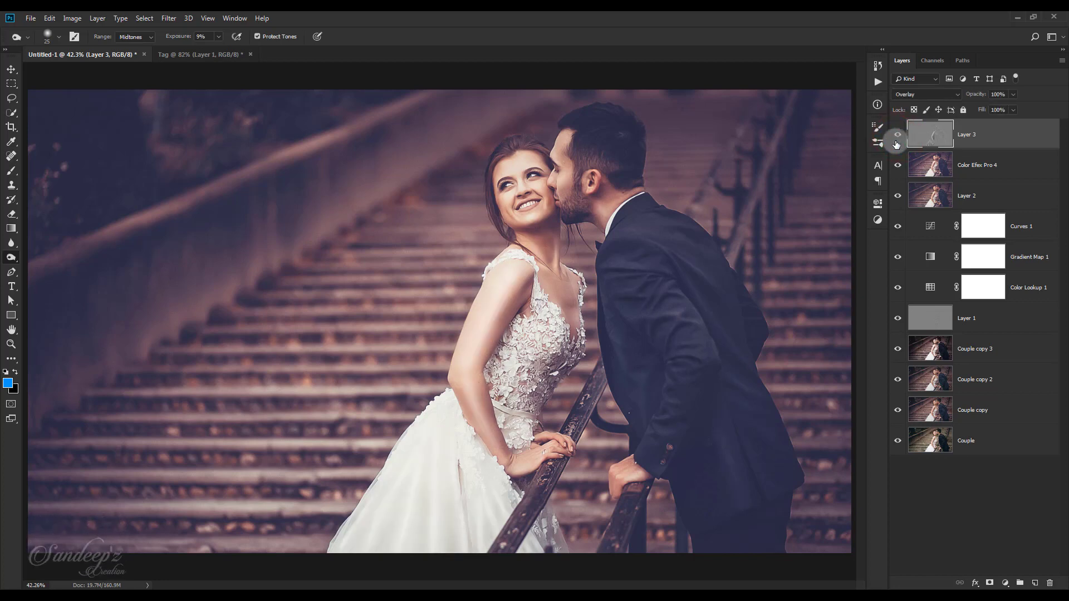
Copy the Tag group from the name frame document into the couple photo, placing it over the stairs beside the bride.
left_click(207, 53)
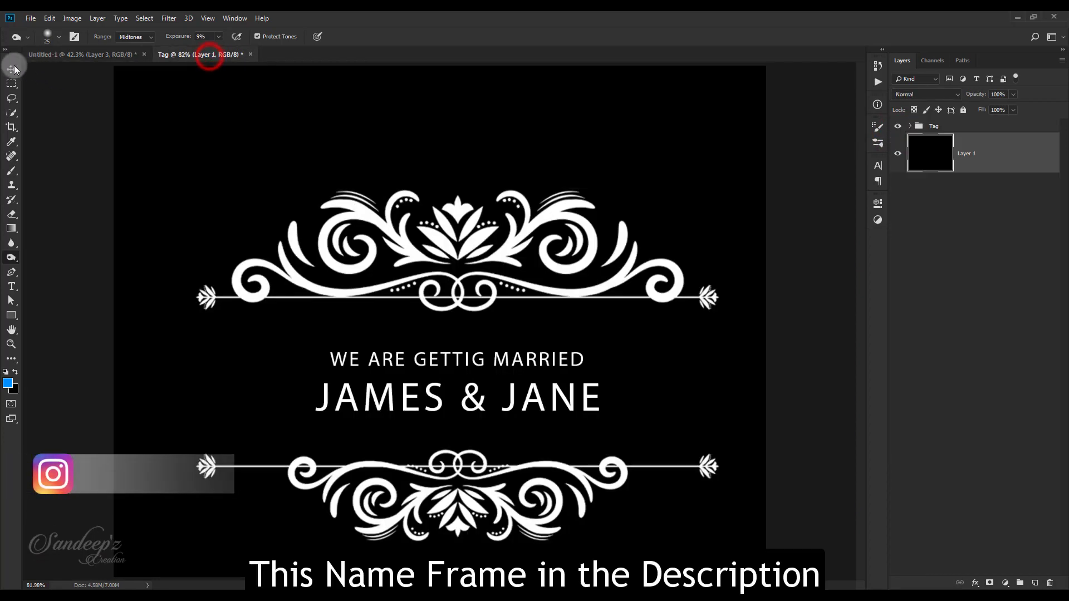
left_click(12, 69)
left_click(947, 123)
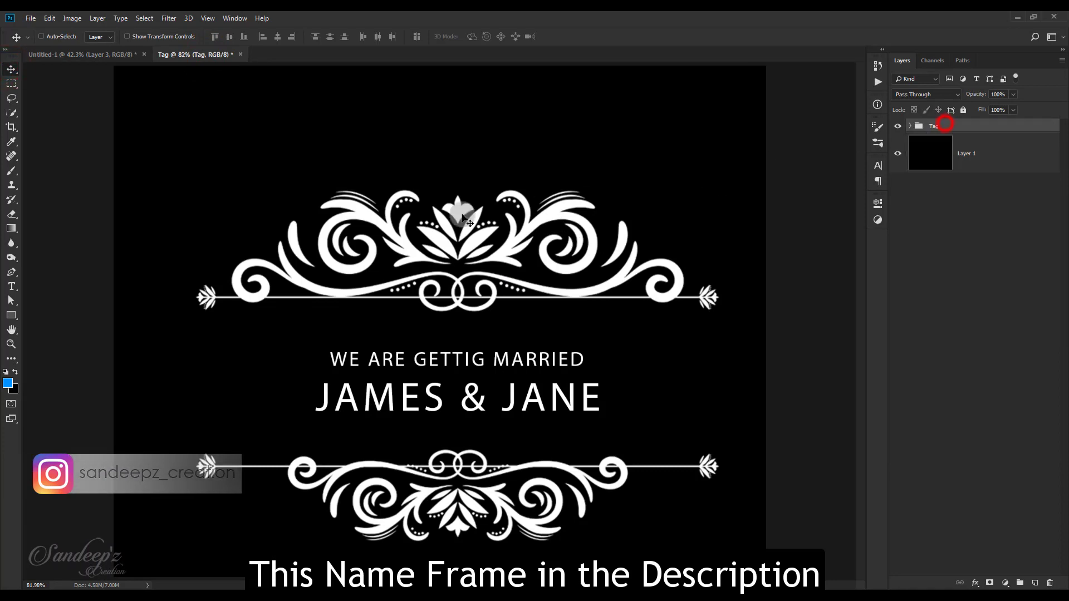
left_click_drag(420, 223, 234, 303)
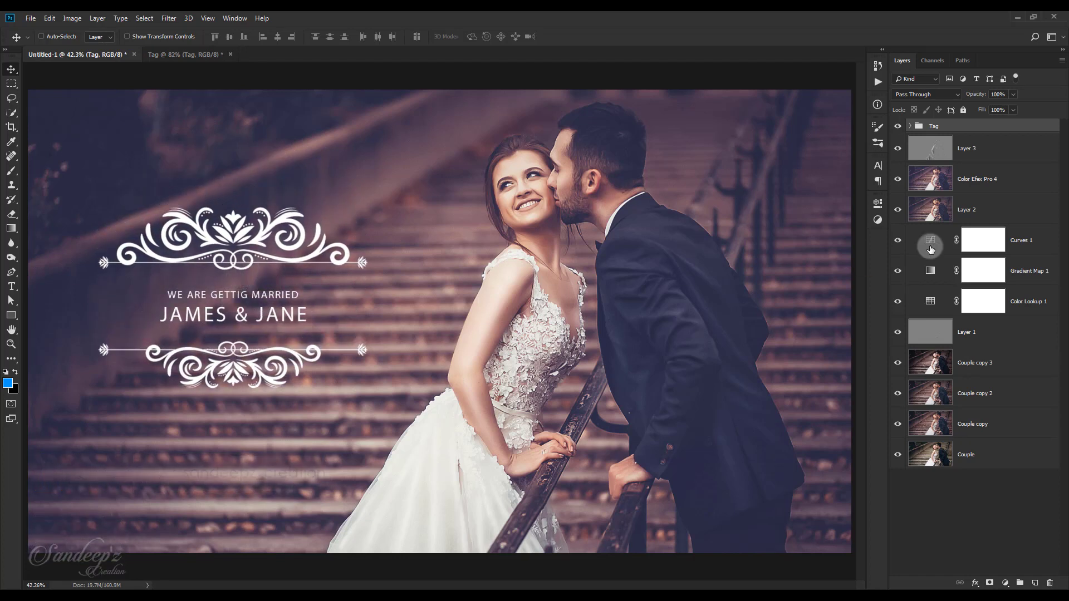
Create a blank layer above the Tag group and set the foreground color to blue #000cff.
left_click(1035, 583)
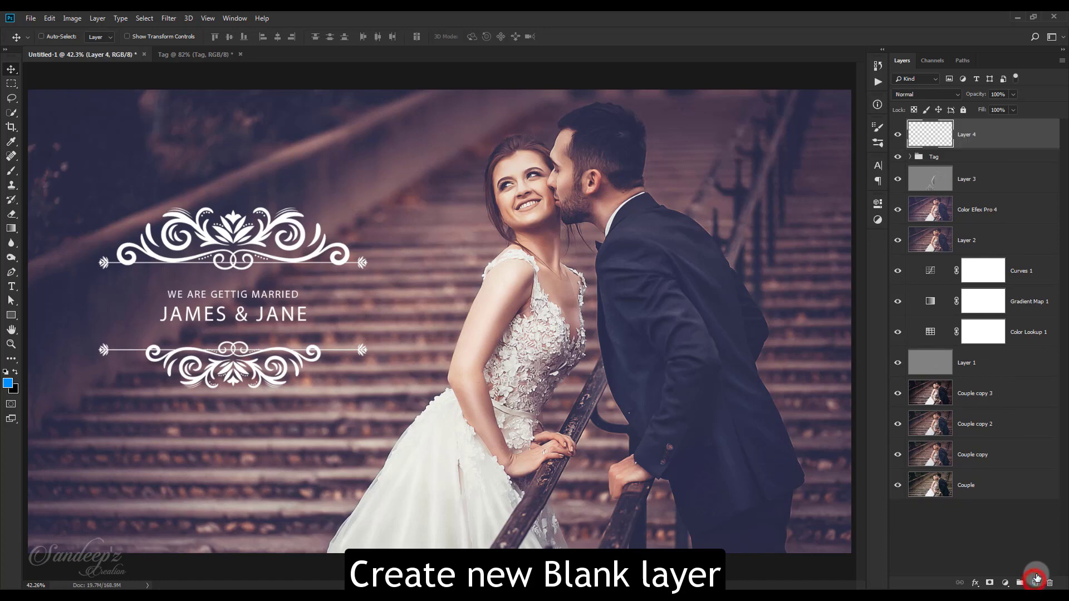
left_click(8, 383)
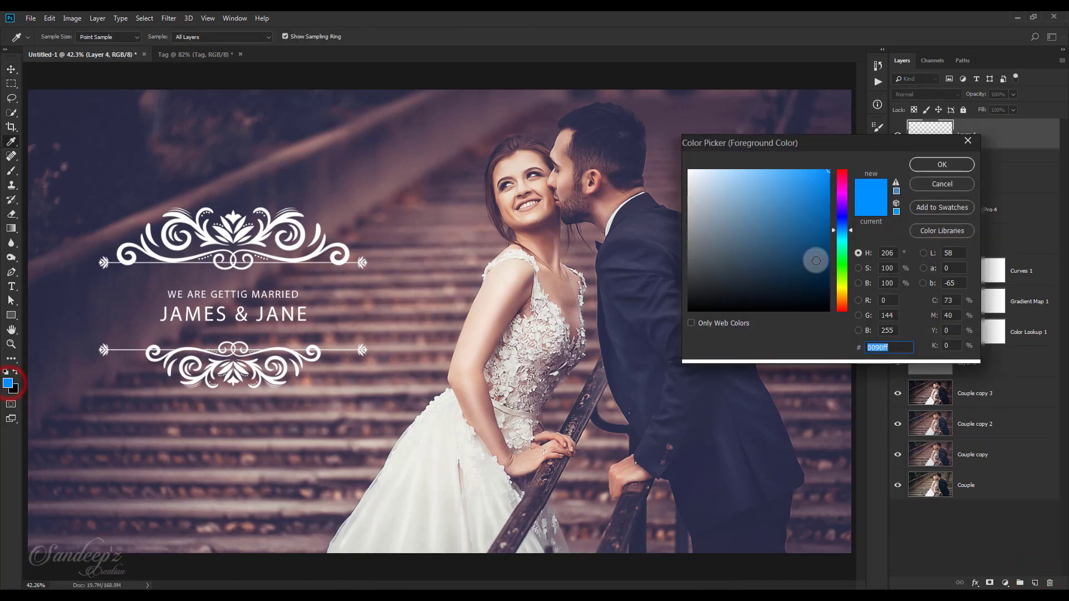
left_click_drag(846, 233, 847, 218)
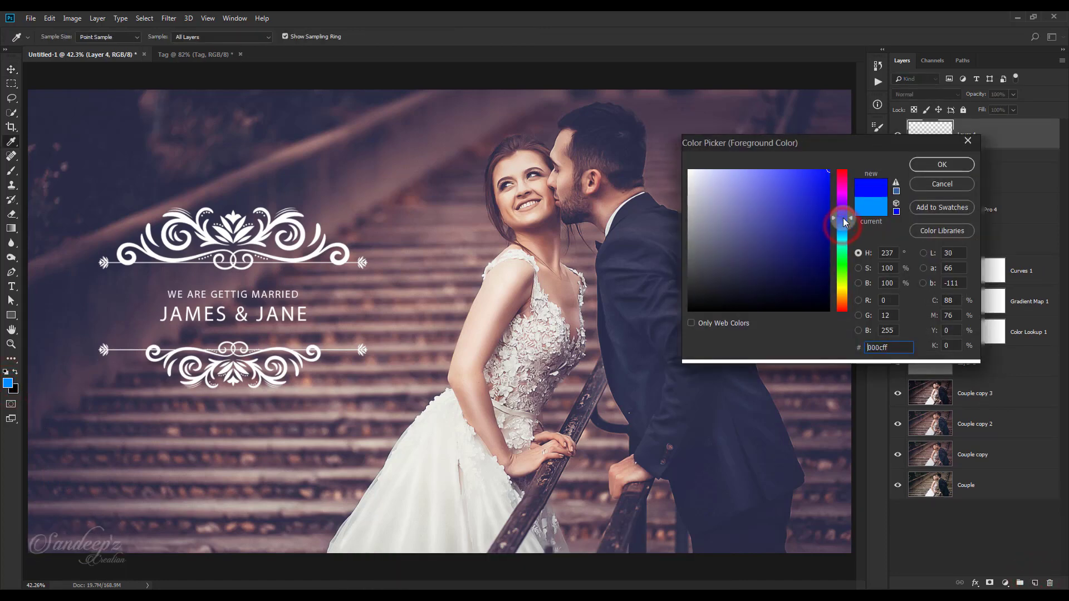
left_click(941, 164)
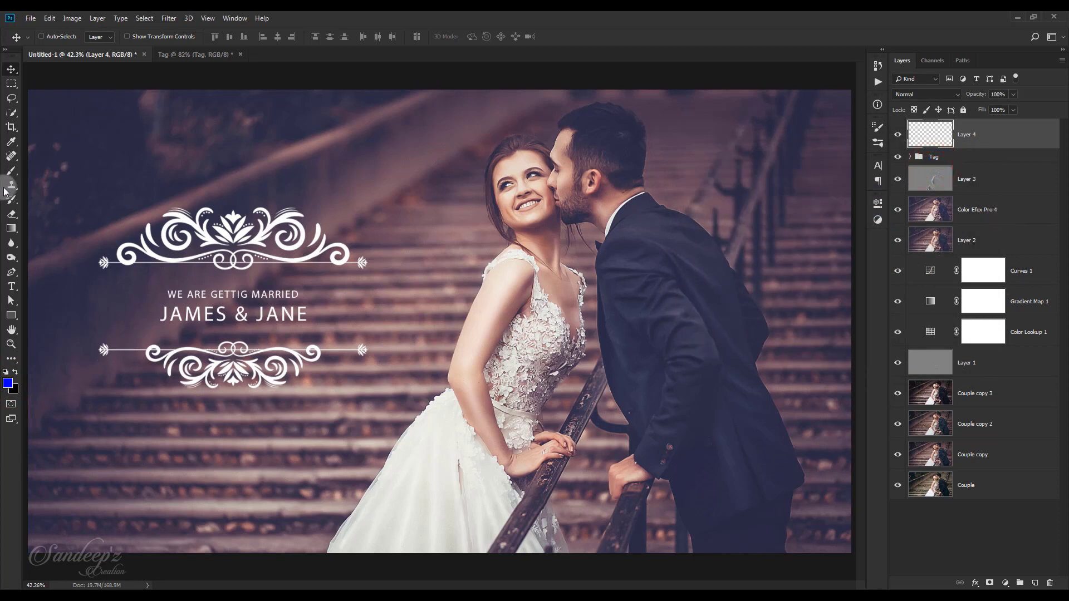
Paint one soft blue dab between the name frame and the bride with the 900 px brush and set its layer to Screen.
left_click(11, 170)
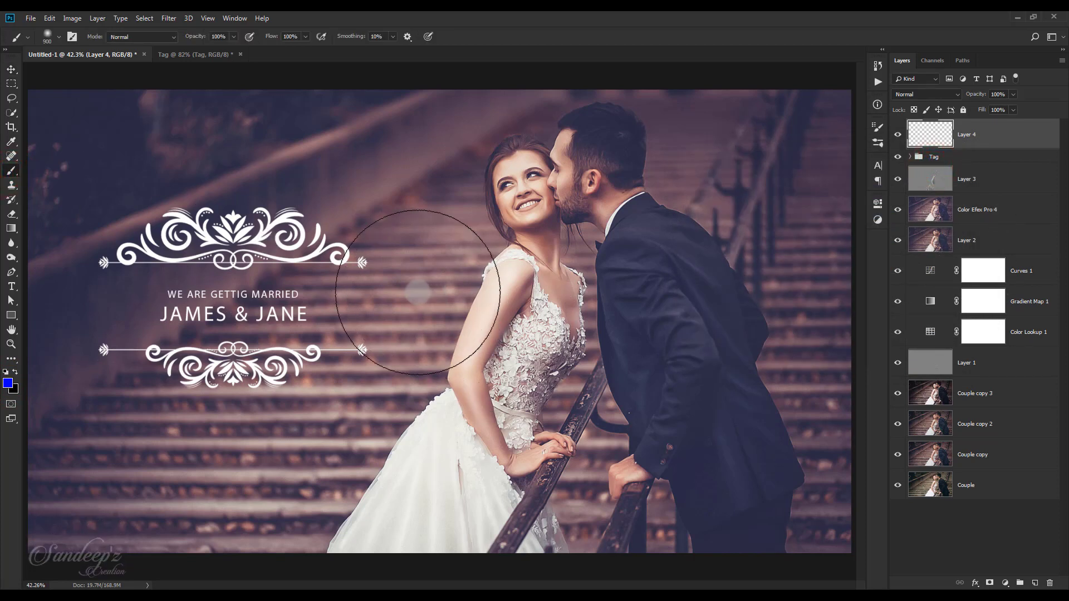
left_click(418, 292)
left_click(947, 93)
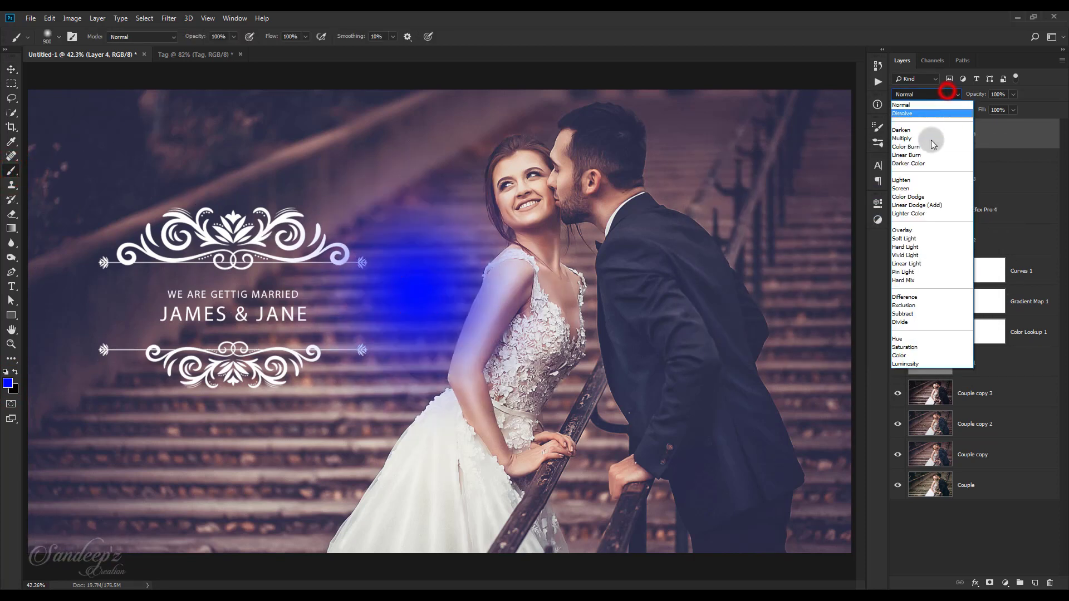
left_click(911, 190)
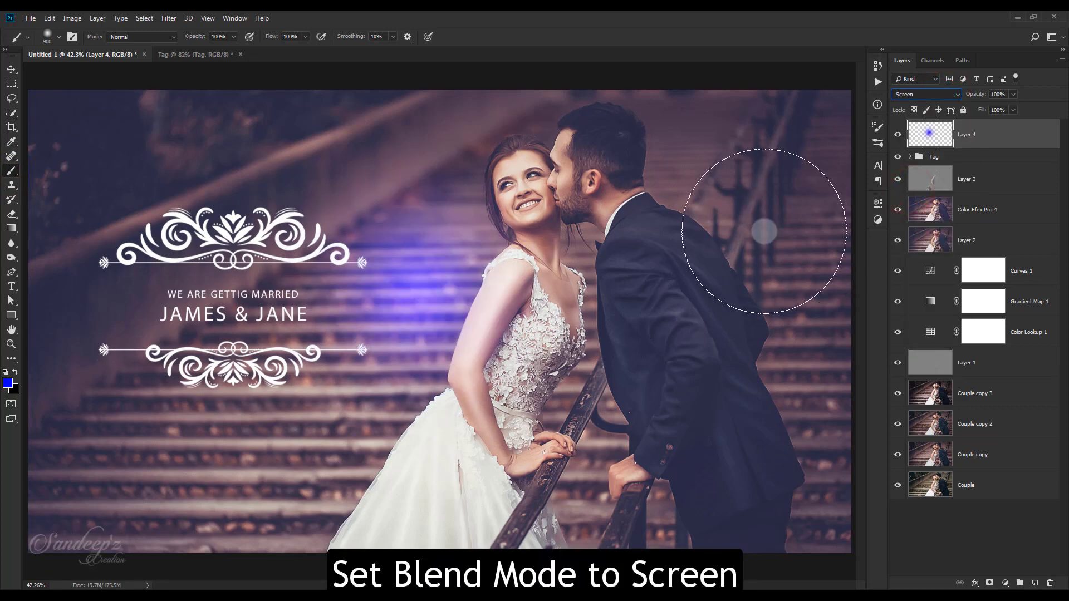
Stretch the blue glow to about 560% width and 135% height and position it along the photo's bottom edge.
key("ctrl+minus")
key("ctrl+minus")
key("ctrl+minus")
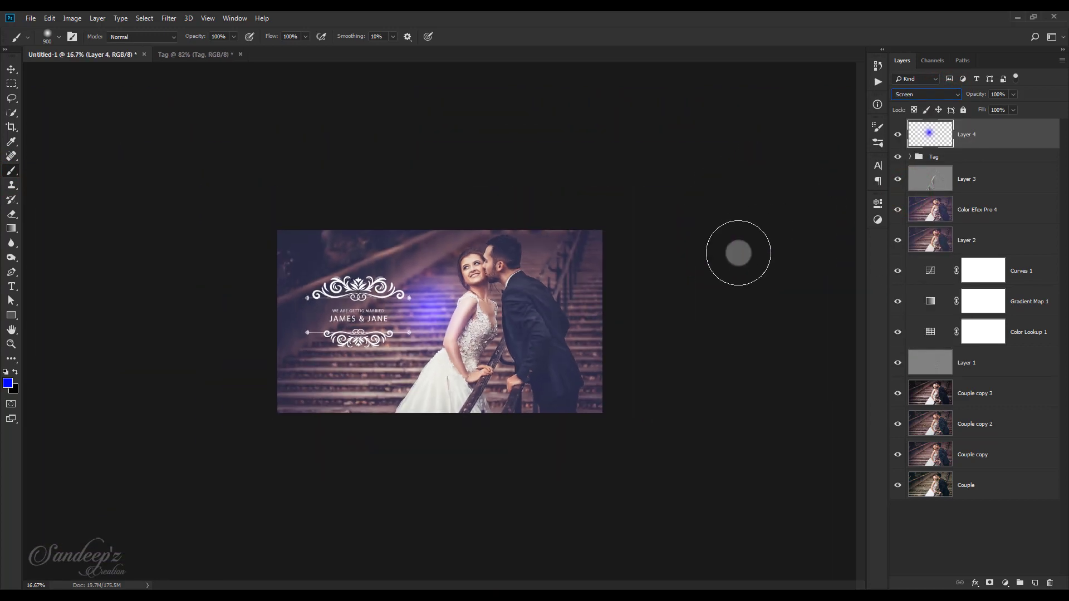
key("ctrl+t")
left_click_drag(502, 311, 579, 413)
left_click_drag(718, 348, 789, 325)
left_click_drag(626, 370, 623, 376)
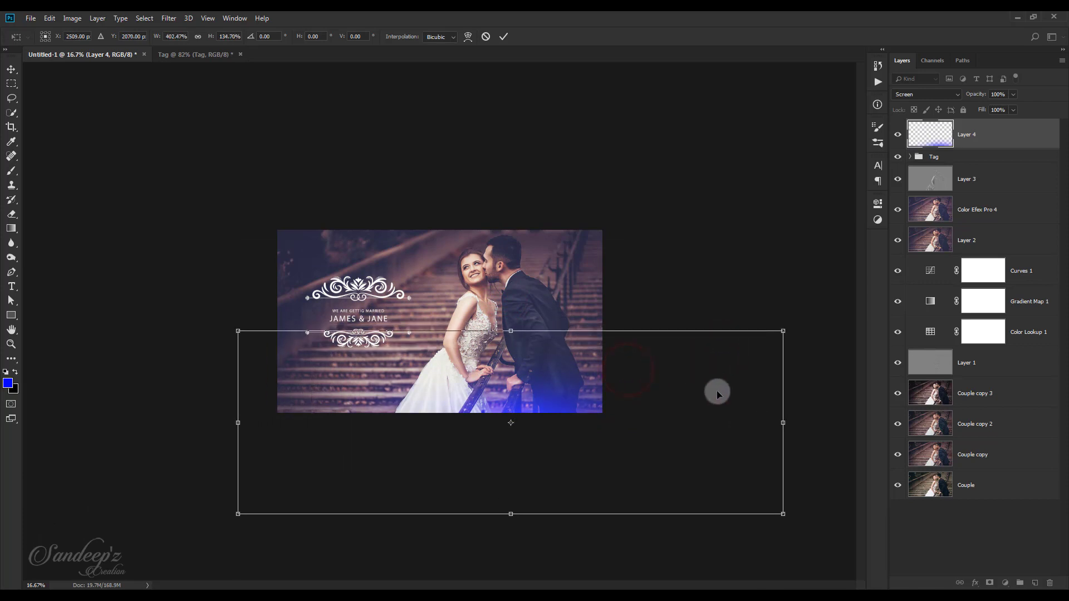
left_click_drag(782, 422, 889, 421)
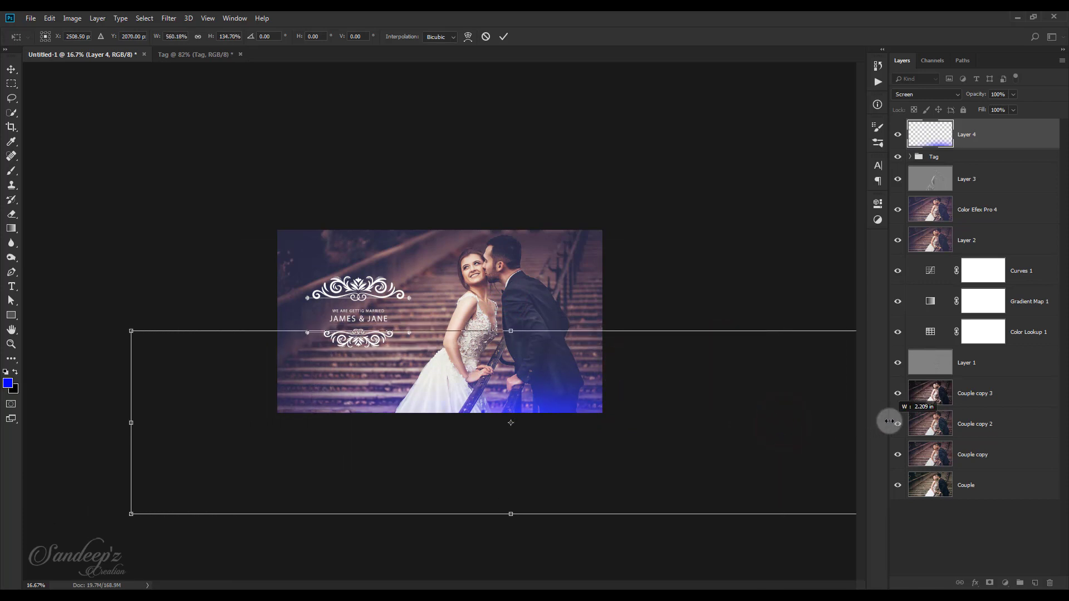
left_click(504, 39)
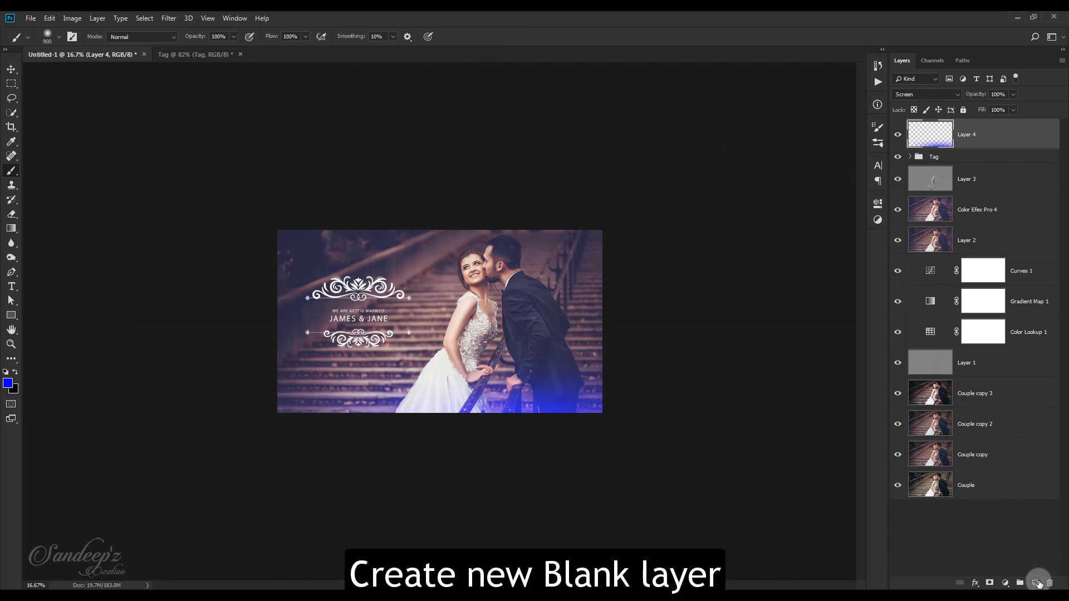
Create another blank layer on top and set the foreground color to orange #ff6000.
left_click(1039, 583)
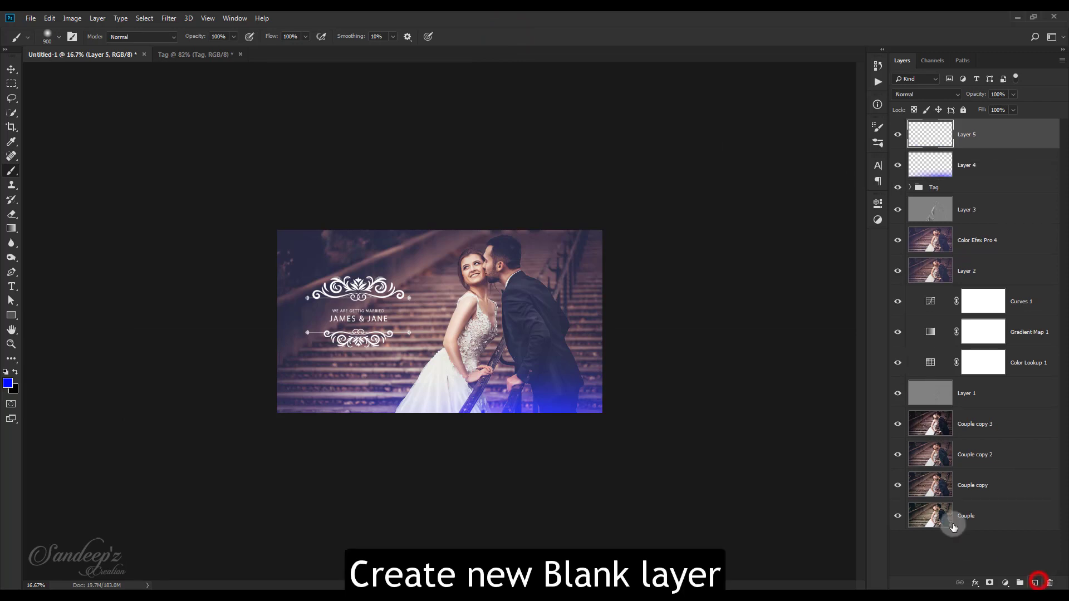
left_click(8, 383)
left_click_drag(845, 191, 842, 302)
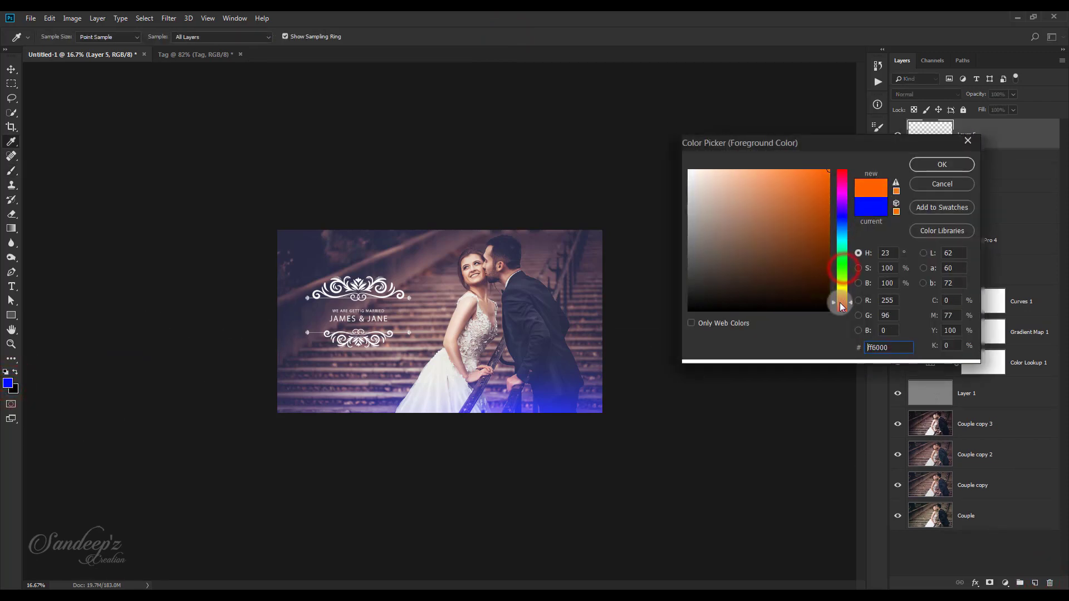
left_click(928, 167)
Paint one soft orange dab beside the bride with the 900 px brush and set its layer to Screen.
key("b")
left_click(423, 327)
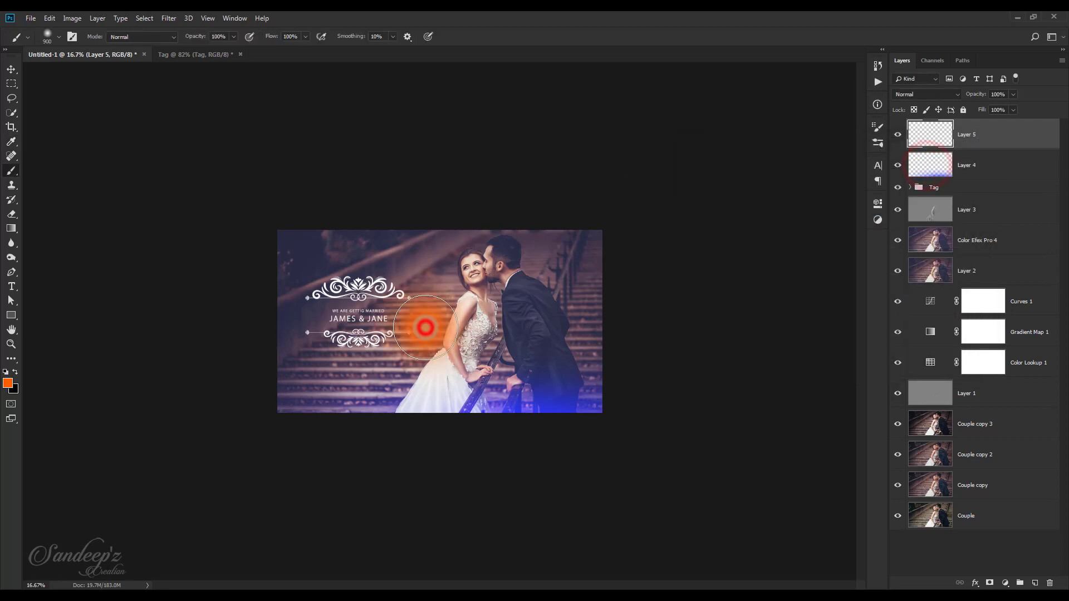
left_click(940, 94)
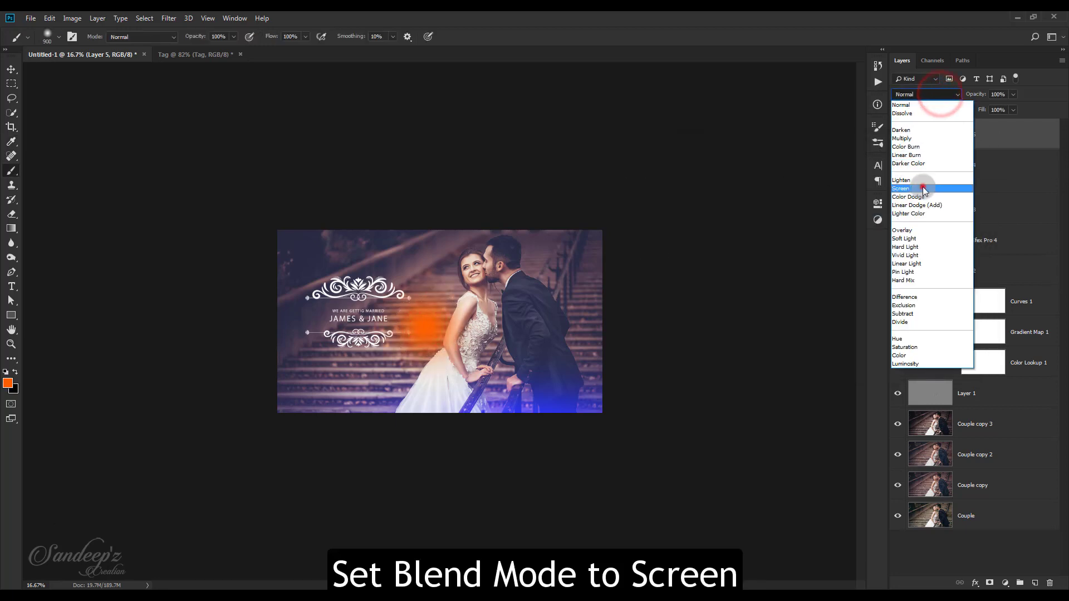
left_click(923, 186)
Stretch the orange glow to about 646% width and position it along the photo's top edge, centered toward the name frame side.
key("ctrl+t")
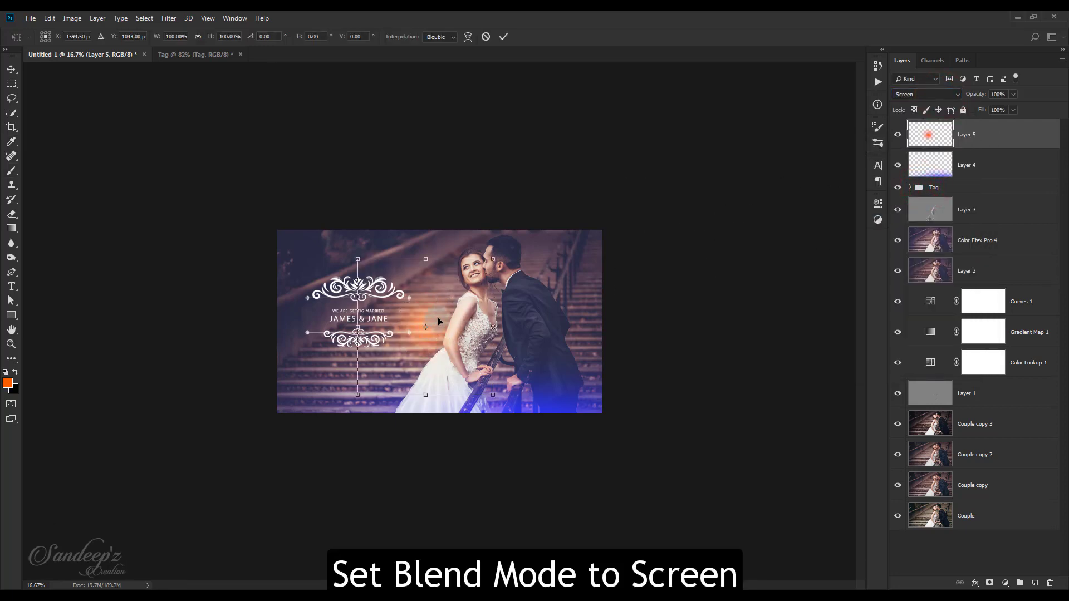
left_click_drag(438, 322, 783, 225)
left_click_drag(603, 222, 613, 219)
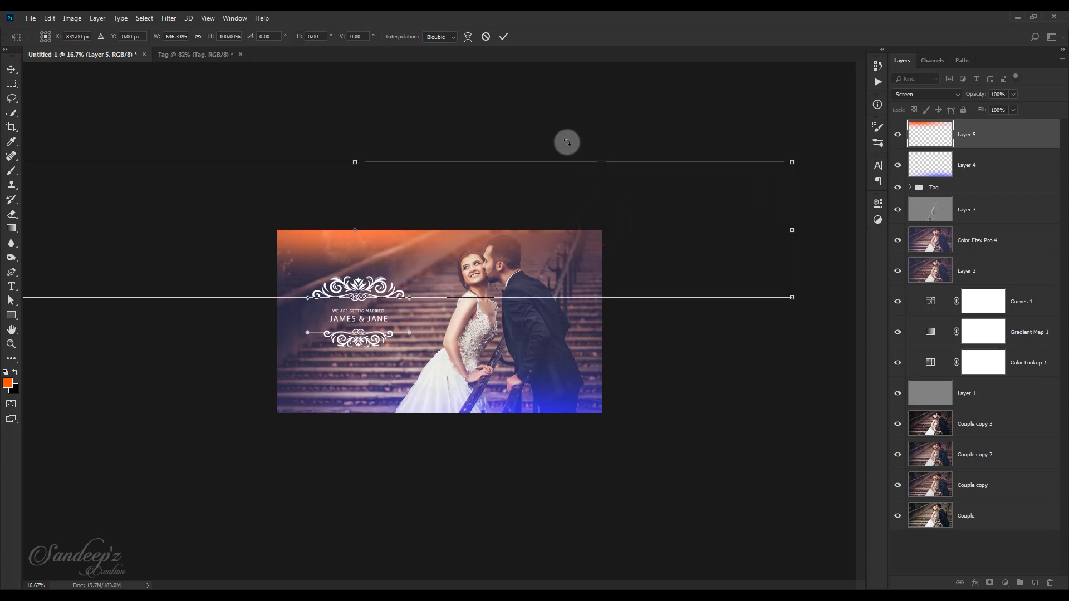
left_click(503, 37)
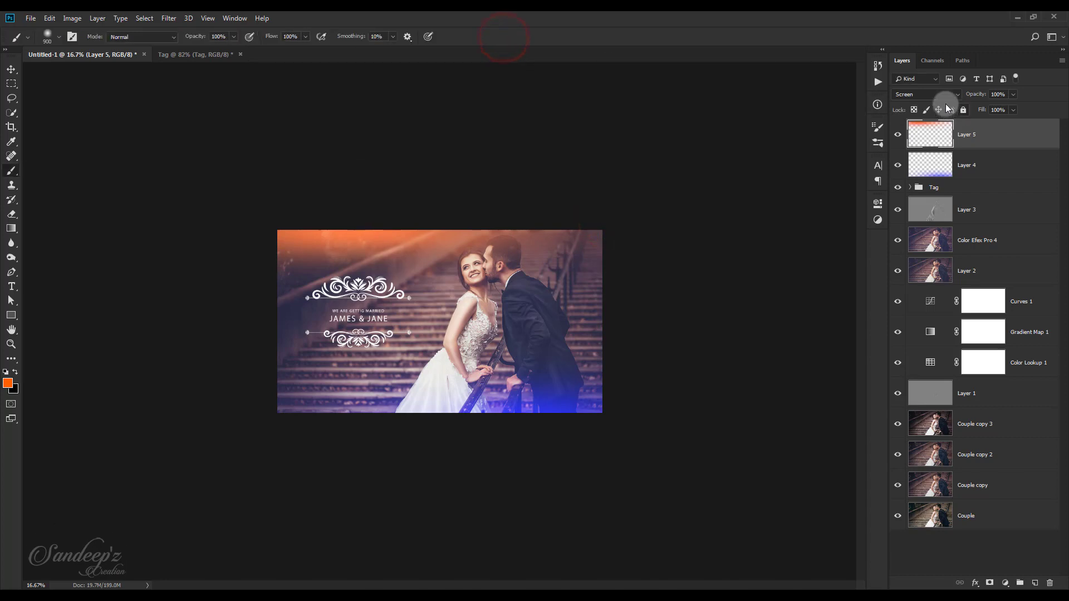
Lower the orange glow layer's opacity to 70% and the blue glow layer's opacity to 90%.
left_click_drag(969, 98, 956, 99)
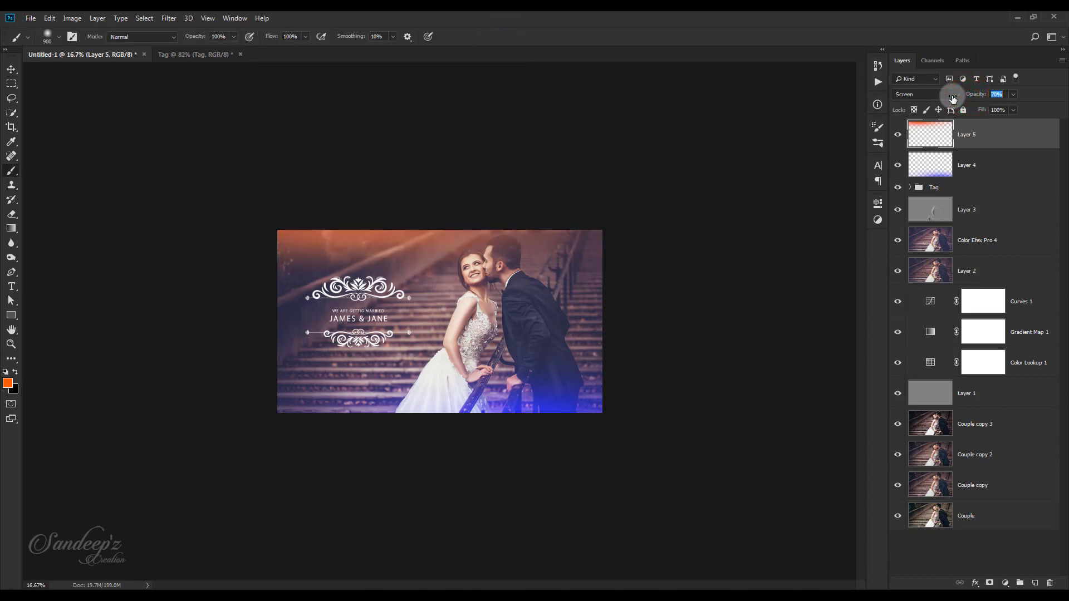
left_click(991, 168)
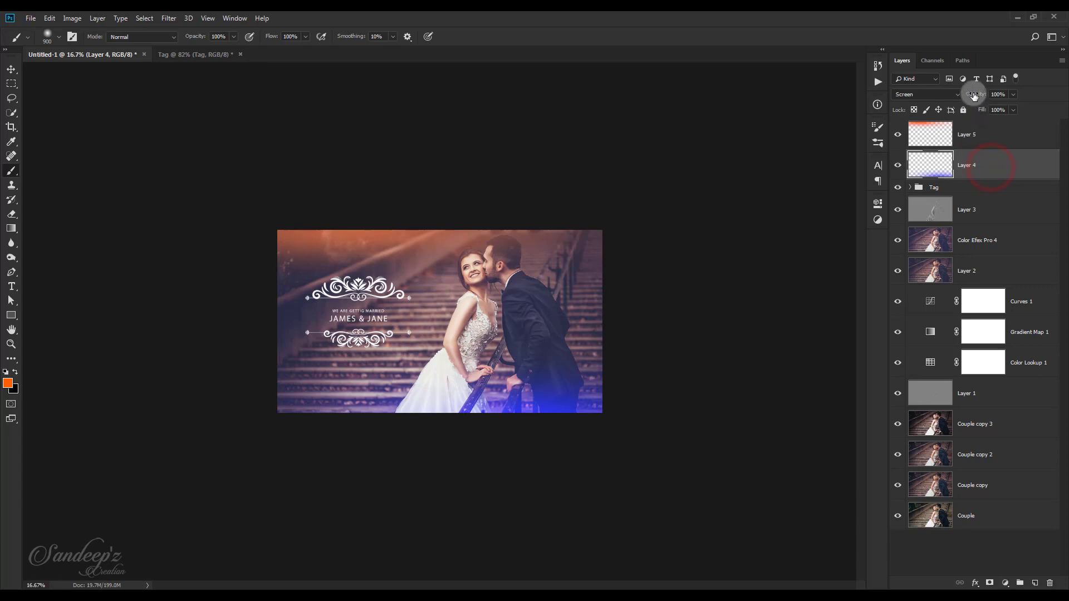
left_click_drag(972, 95, 973, 96)
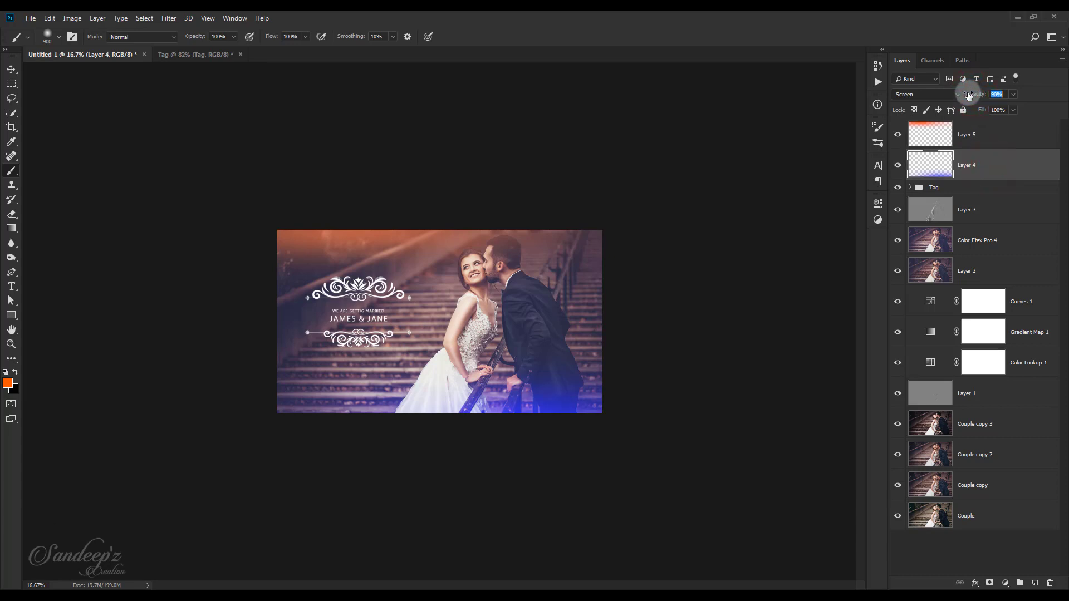
Merge the orange and blue glow layers into one and set the merged layer's blend mode to Screen.
left_click(989, 140, "shift")
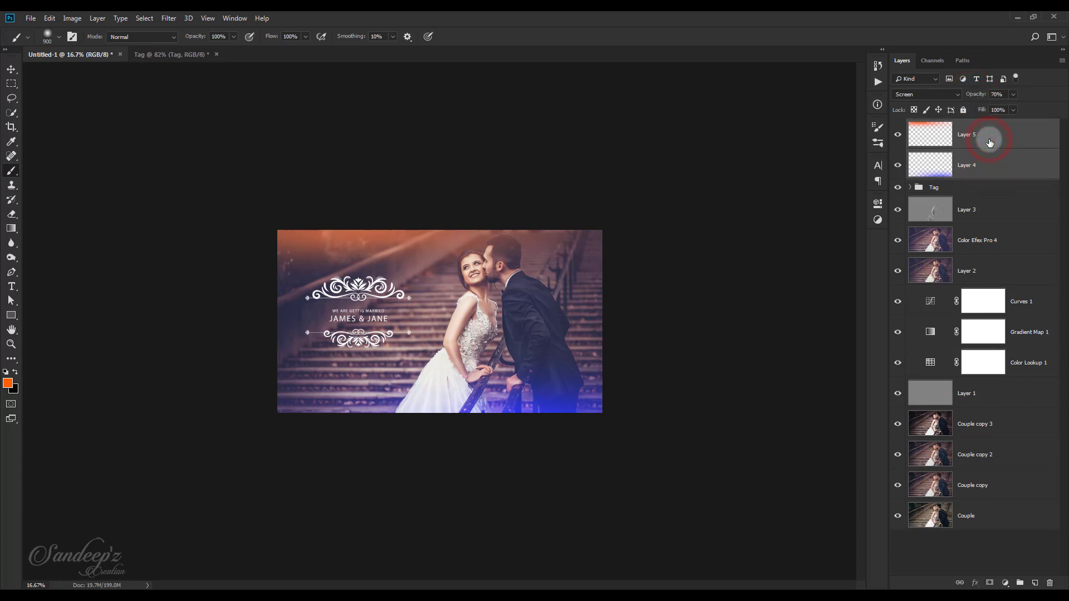
left_click(990, 140)
left_click(937, 94)
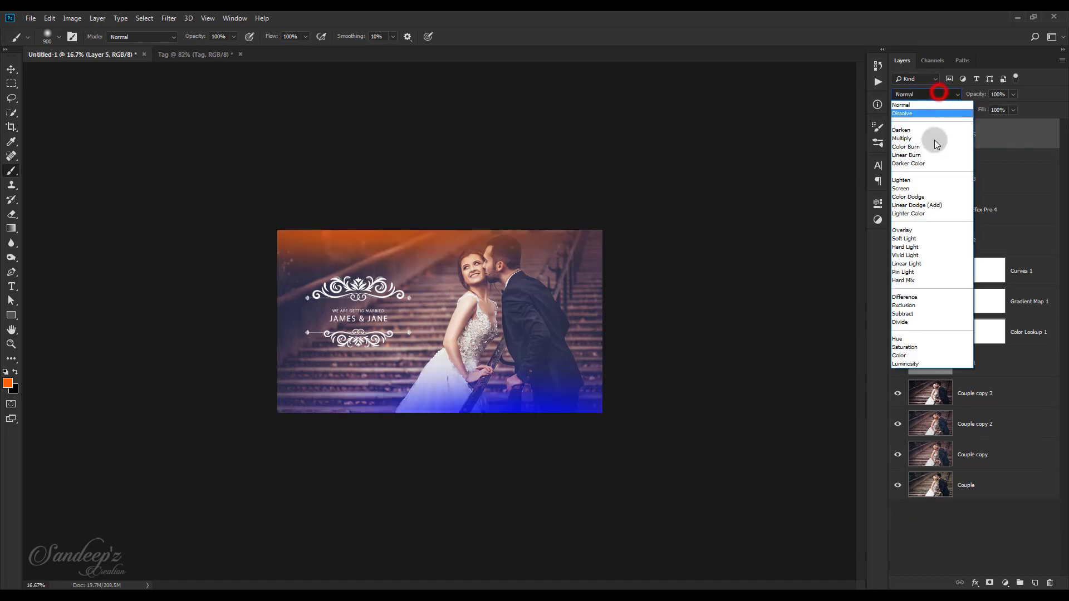
left_click(917, 188)
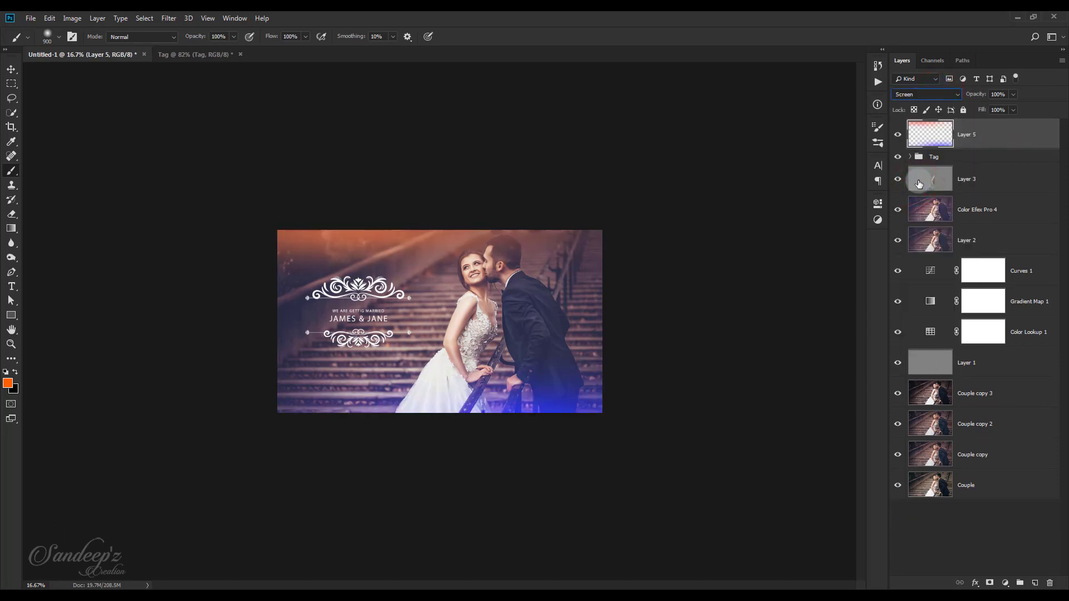
Apply a Gaussian Blur with a radius of about 30 pixels to the merged orange and blue glow layer.
key("ctrl+0")
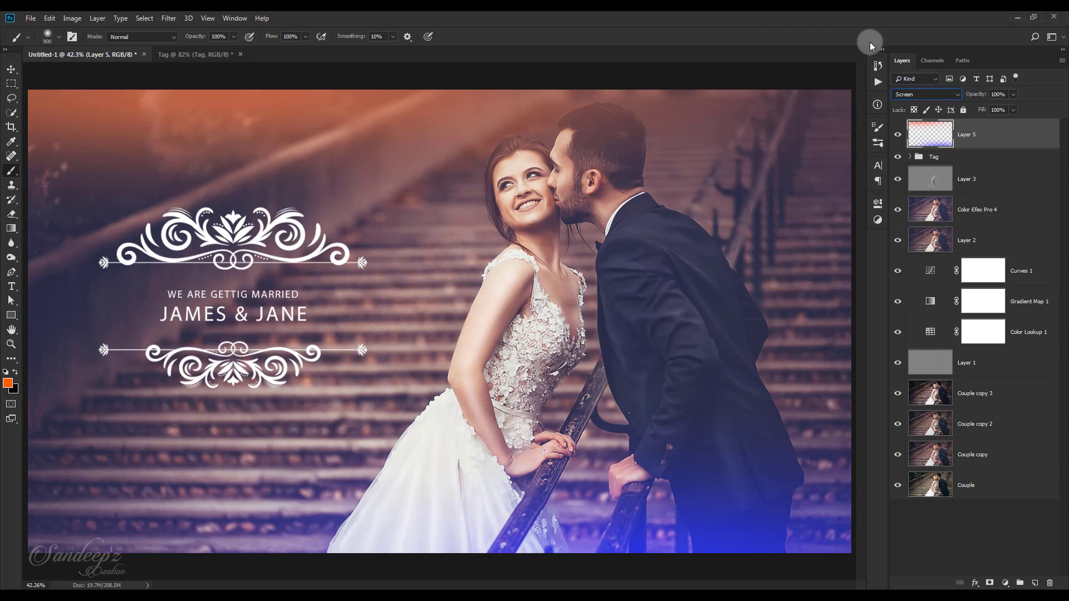
key("ctrl+minus")
key("ctrl+minus")
key("ctrl+minus")
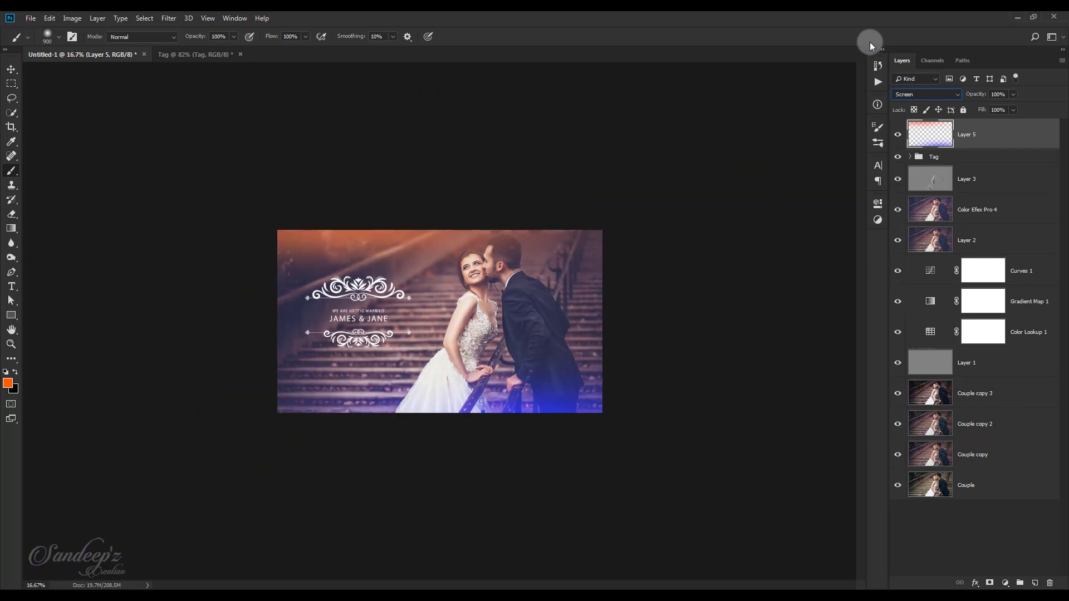
left_click(171, 19)
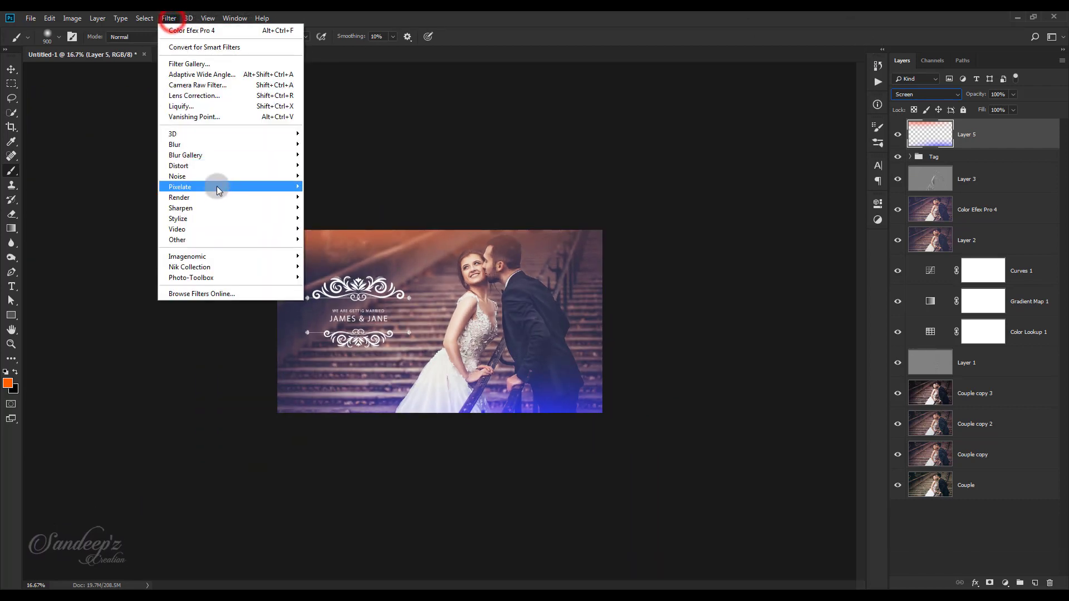
mouse_move(294, 146)
left_click(327, 187)
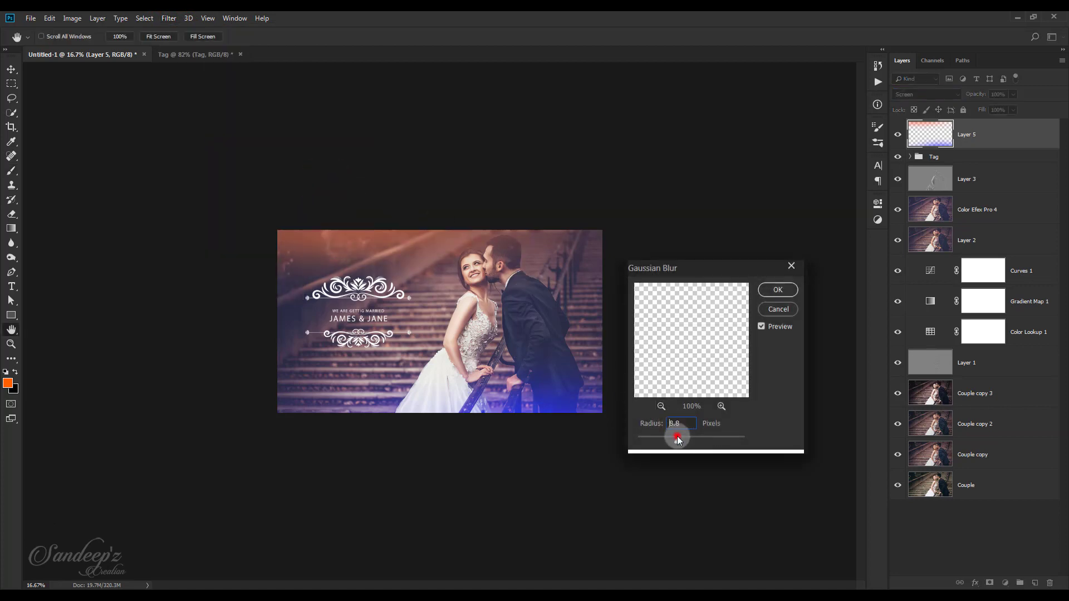
left_click_drag(678, 440, 685, 441)
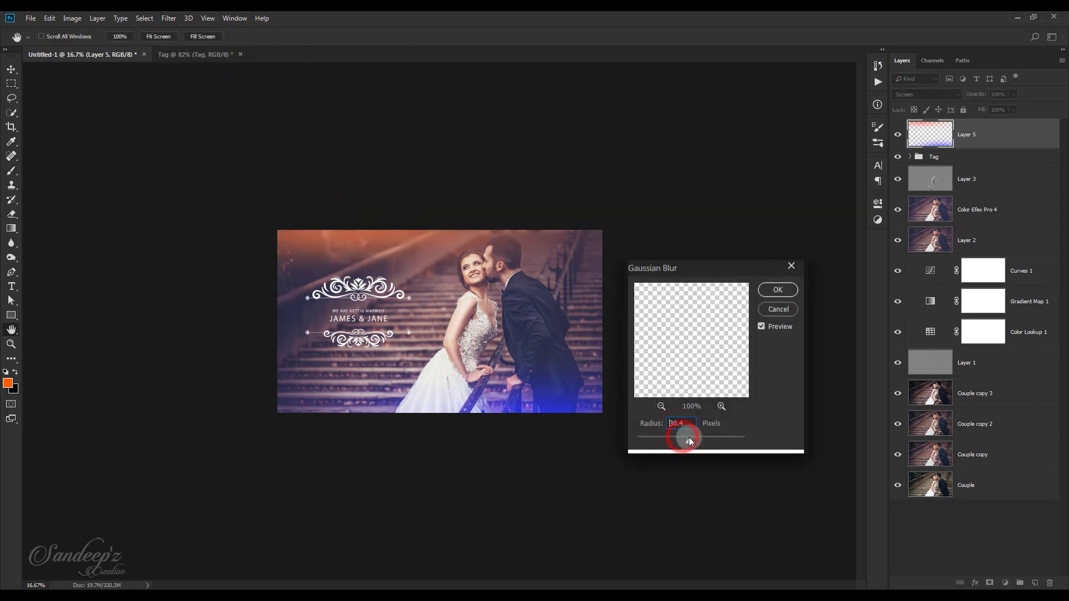
left_click(773, 298)
key("b")
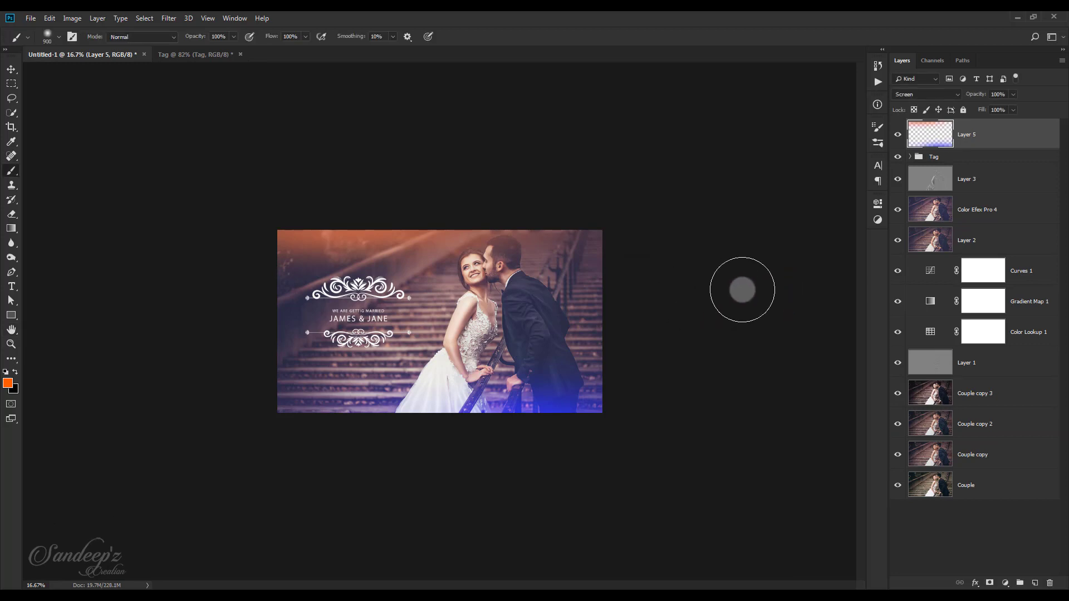
Move the Tag group with the name frame slightly down, keeping it beside the bride over the stairs.
key("ctrl+0")
left_click(962, 155)
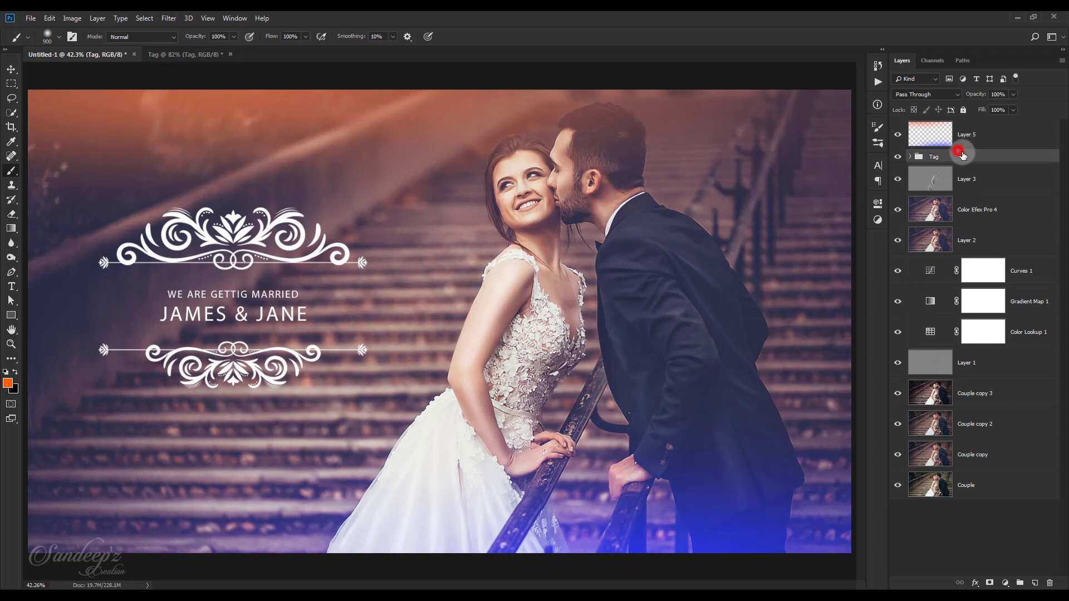
left_click(11, 69)
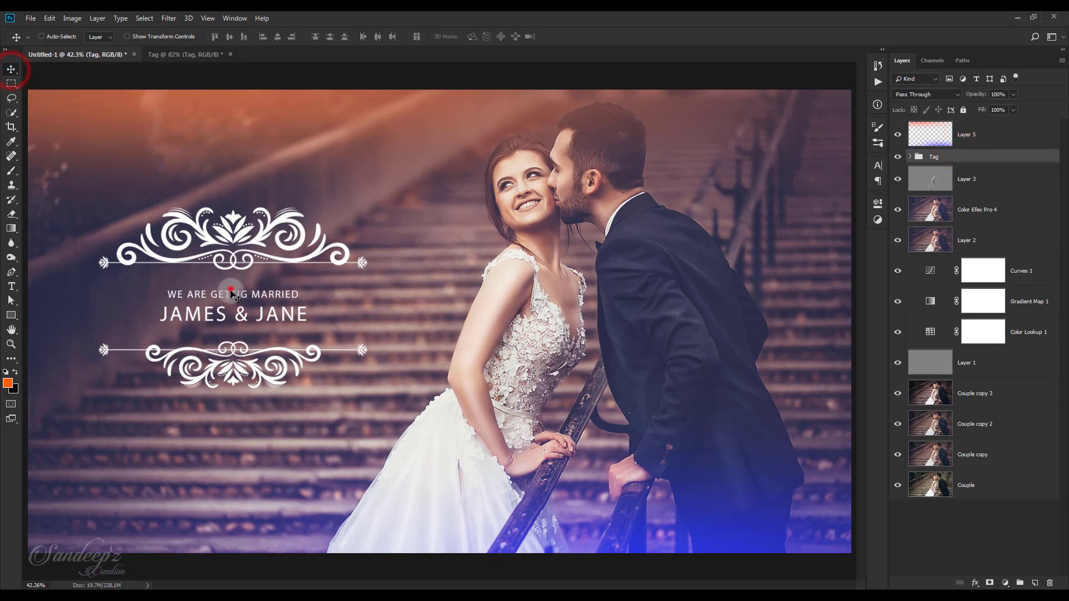
left_click_drag(232, 291, 231, 322)
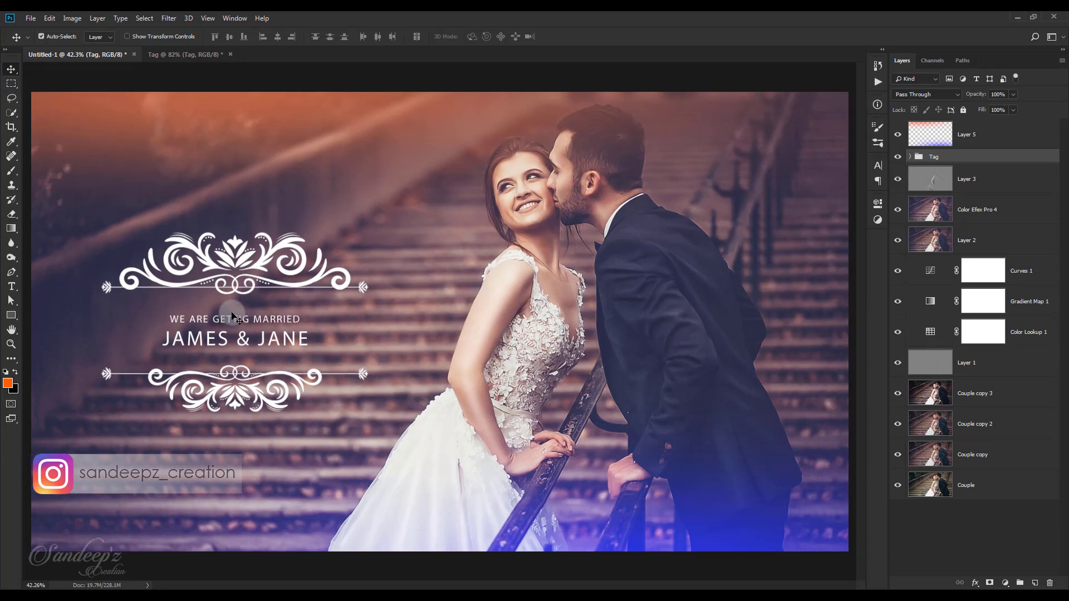
key("ctrl+minus")
key("ctrl+plus")
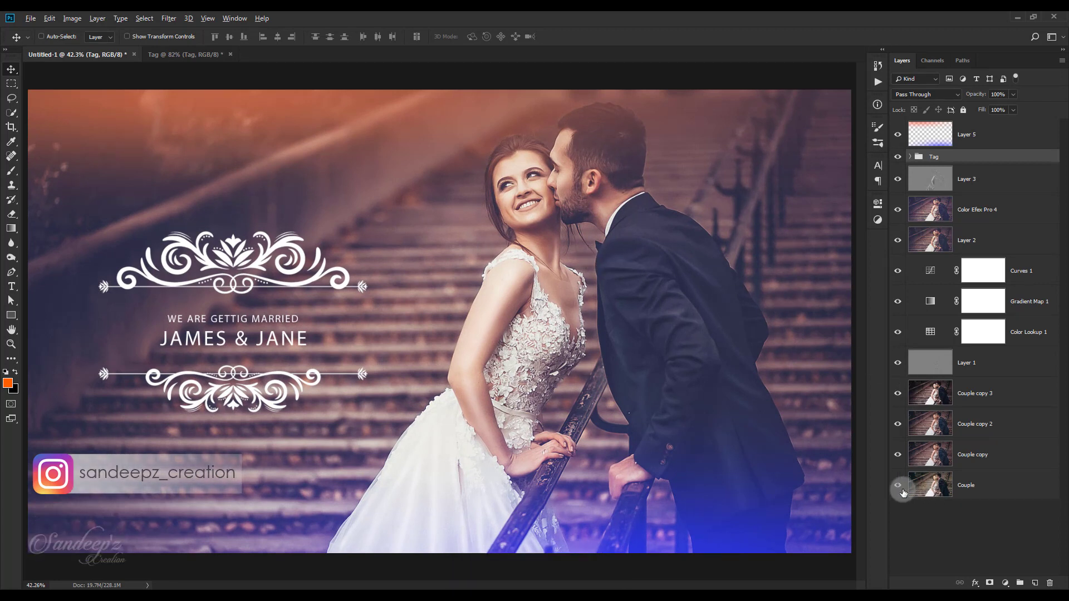
Compare before and after by repeatedly hiding and showing every layer except the original Couple layer.
left_click(965, 140)
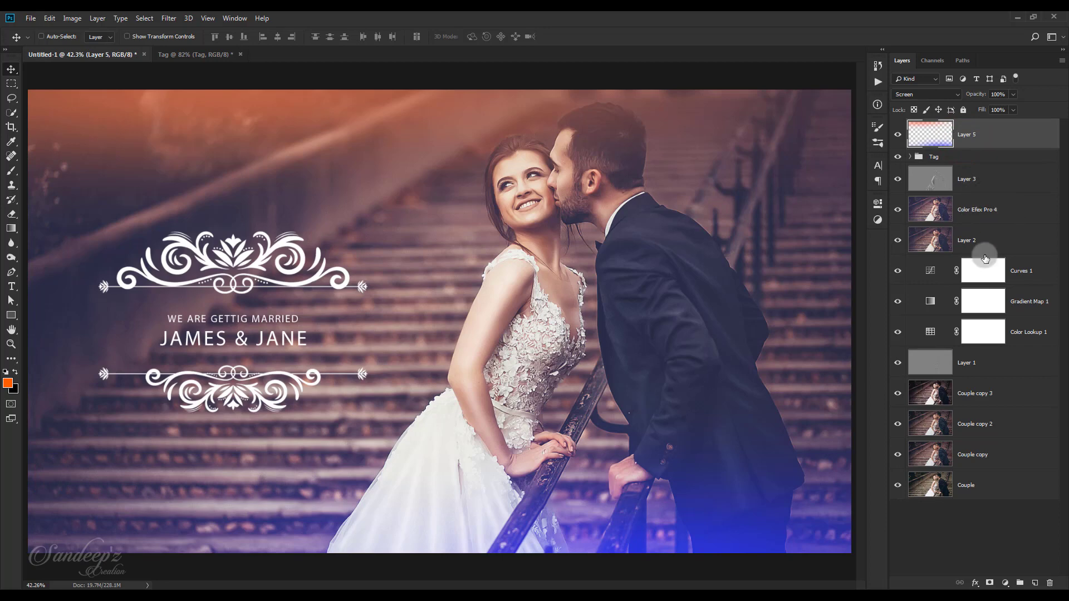
left_click(896, 486, "alt")
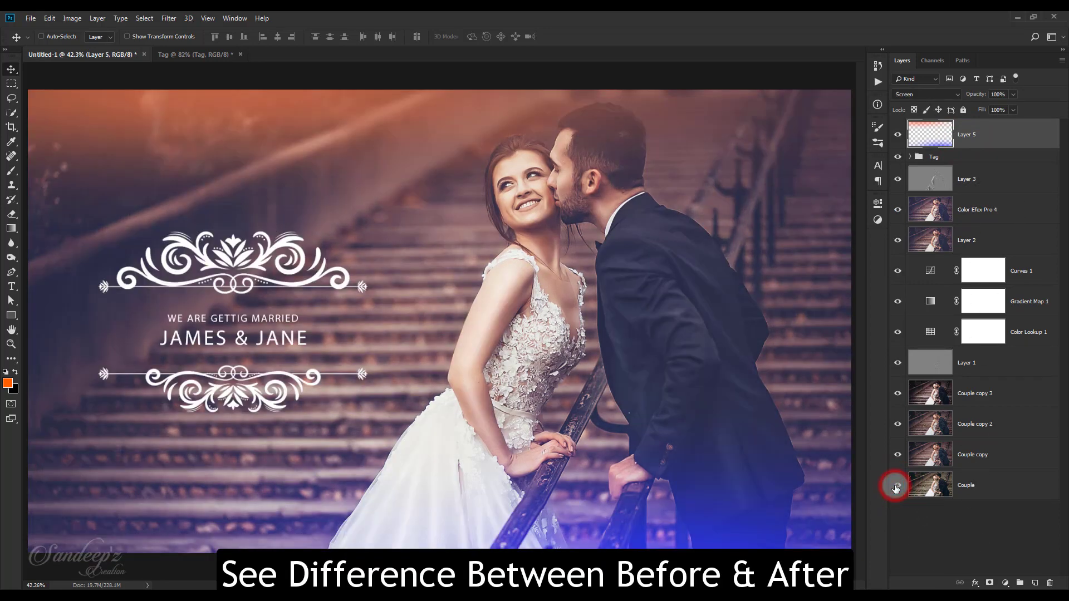
left_click(896, 488, "alt")
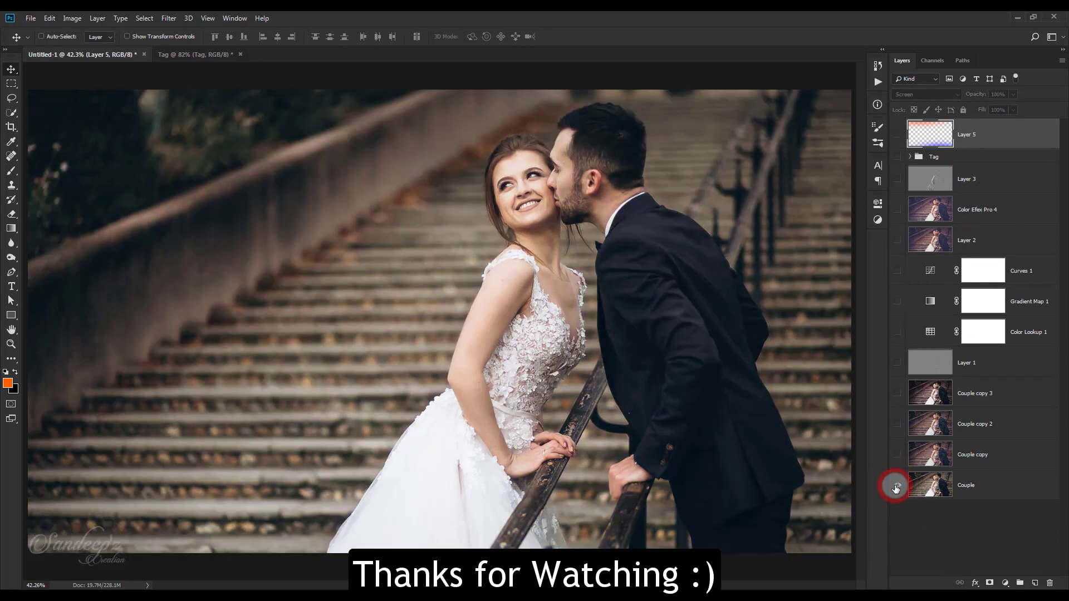
left_click(896, 487, "alt")
left_click(896, 488, "alt")
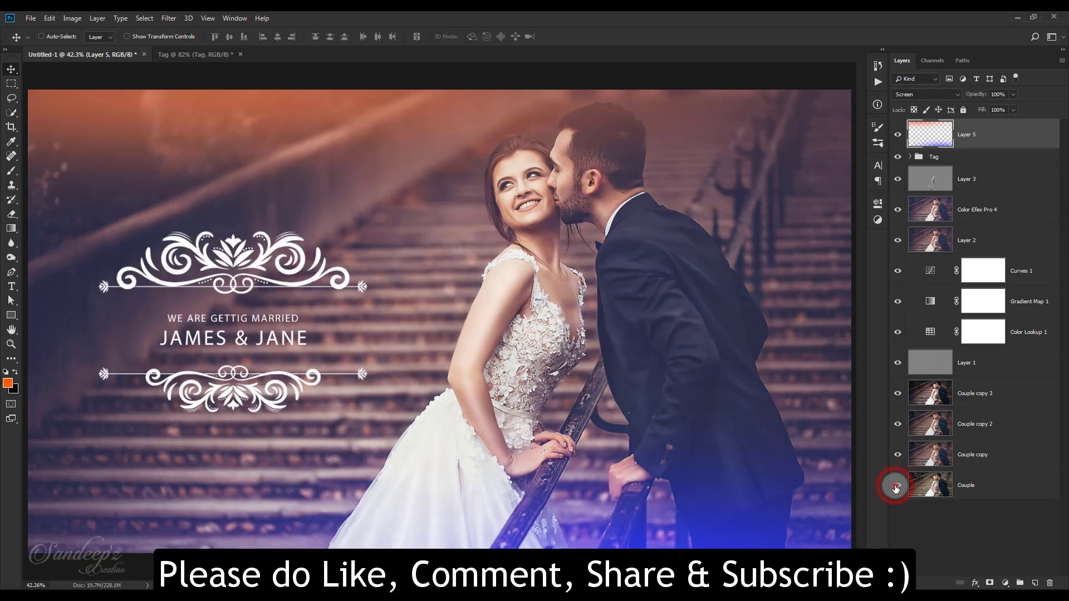
left_click(896, 488, "alt")
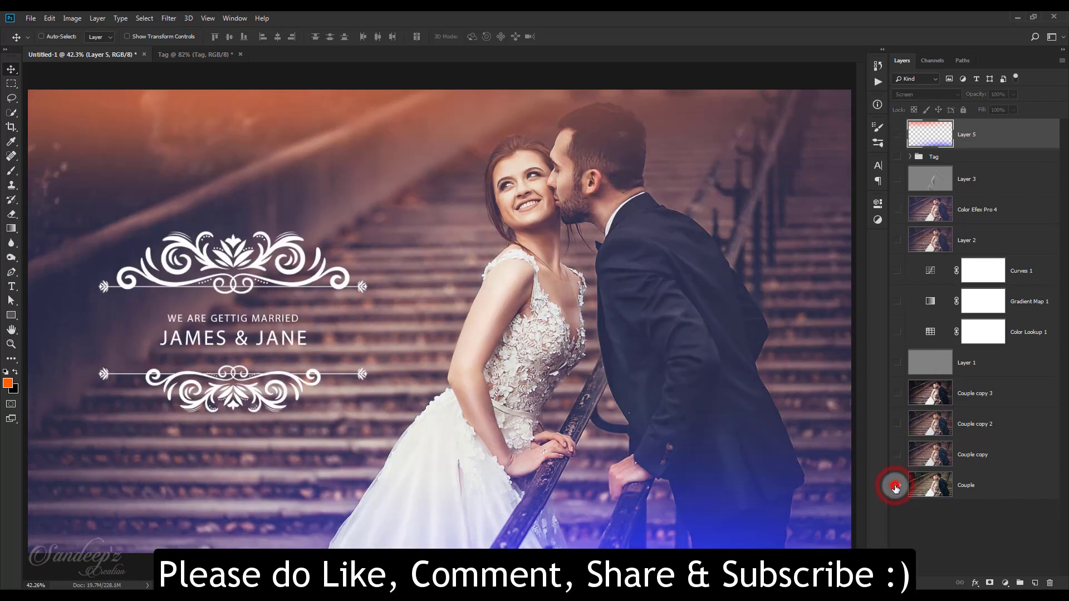
left_click(896, 488, "alt")
left_click(896, 487, "alt")
left_click(896, 488, "alt")
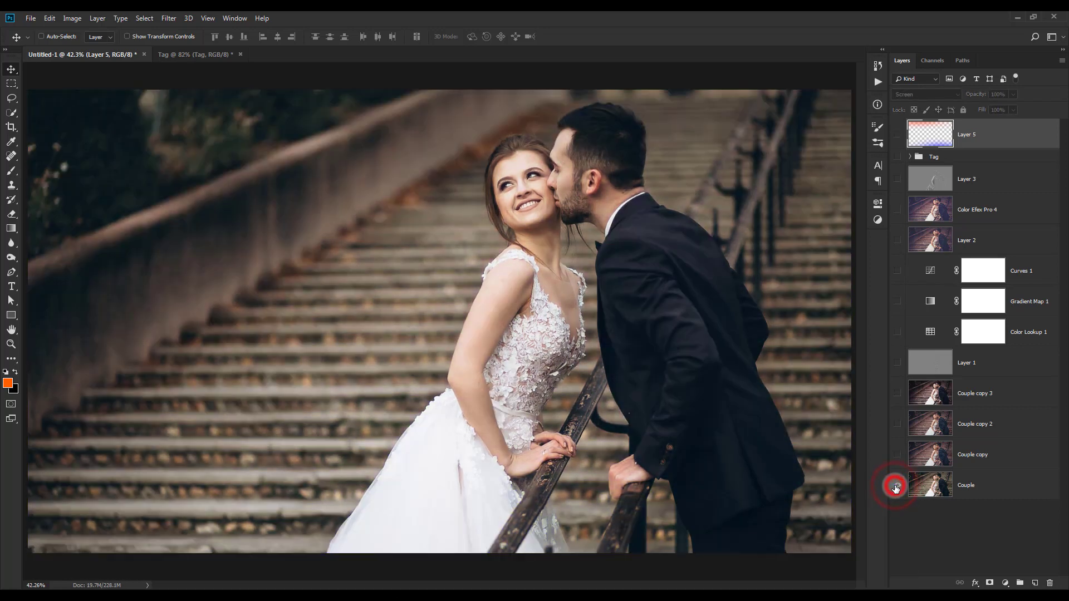
left_click(896, 488, "alt")
left_click(896, 488, "alt")
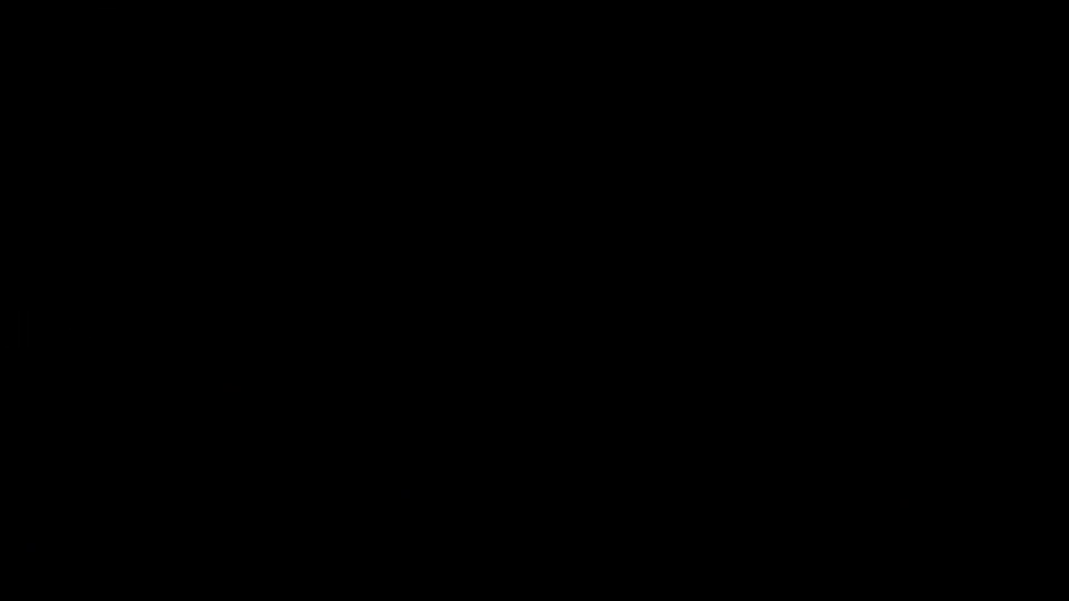